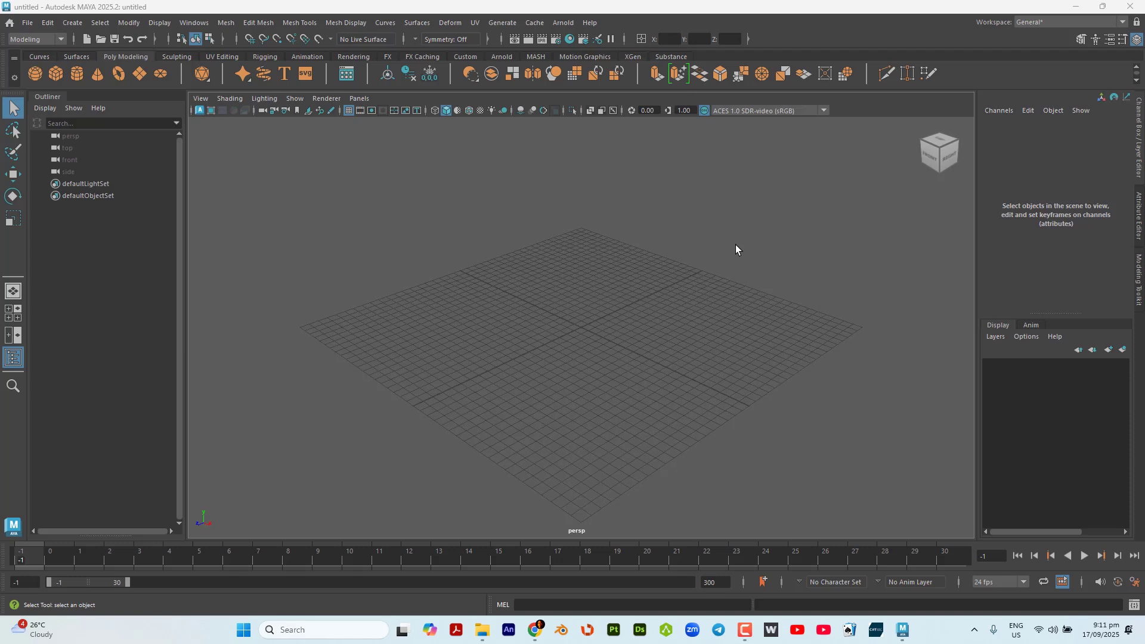
Switch to the Chrome browser, look over the isometric stone room drawing with arches and stairs, and copy the image
{"action": "key", "text": "alt+Tab"}
{"action": "key", "text": "alt+Tab"}
{"action": "key", "text": "alt+Tab"}
{"action": "key", "text": "alt+Tab"}
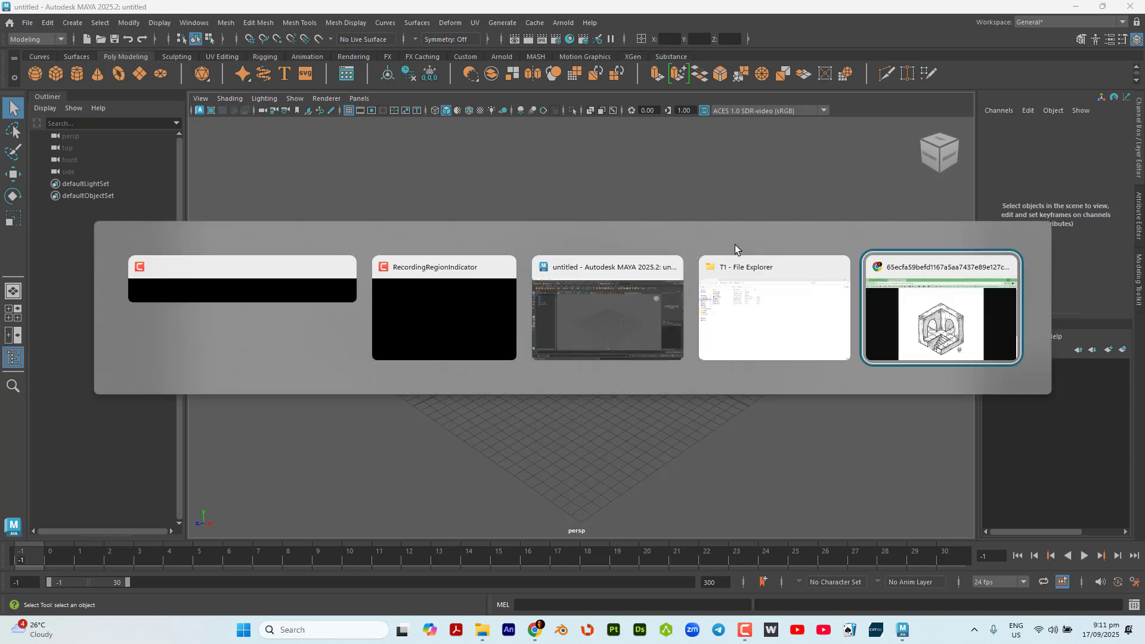
{"action": "key", "text": "ctrl"}
{"action": "key", "text": "ctrl"}
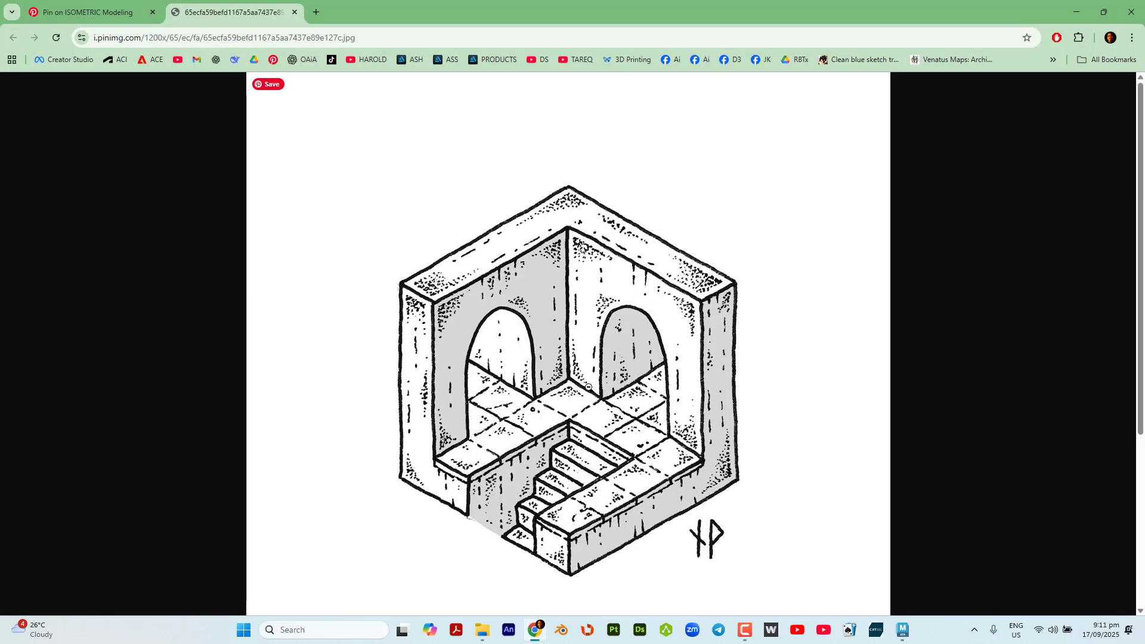
{"action": "scroll", "coordinate": [608, 333], "scroll_direction": "down", "scroll_amount": 5}
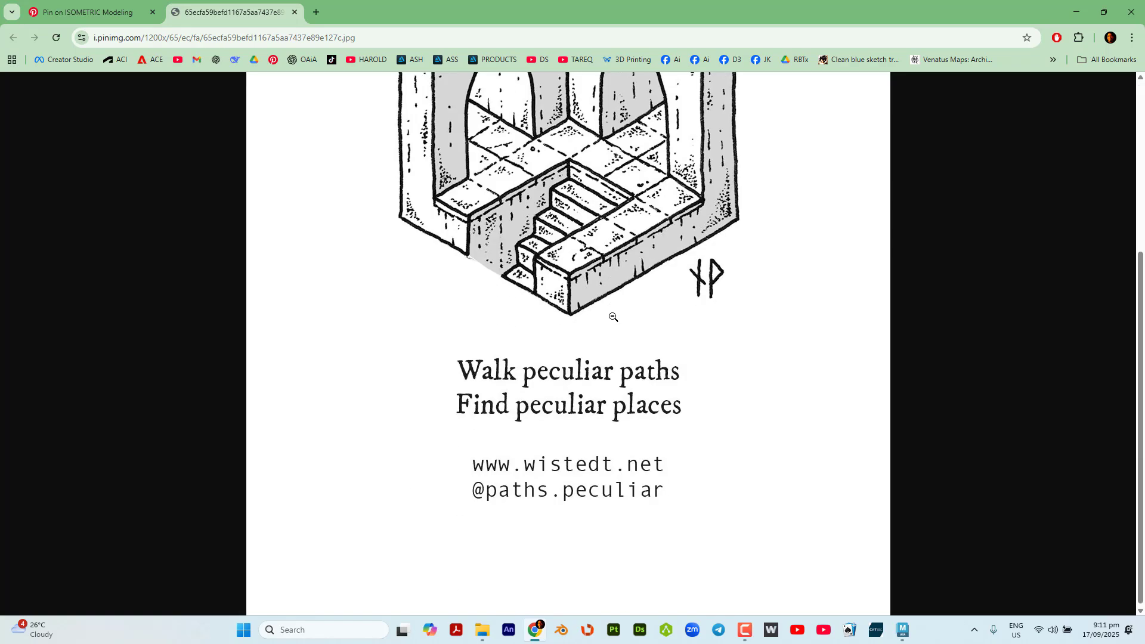
{"action": "scroll", "coordinate": [612, 316], "scroll_direction": "up", "scroll_amount": 5}
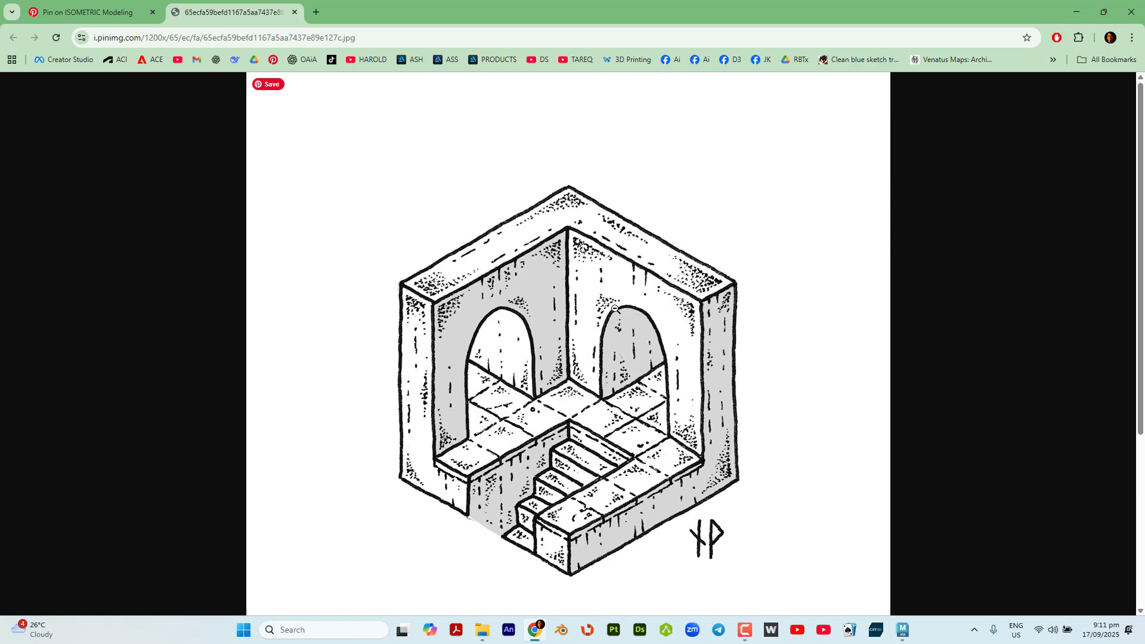
{"action": "key", "text": "ctrl"}
{"action": "right_click", "coordinate": [571, 303]}
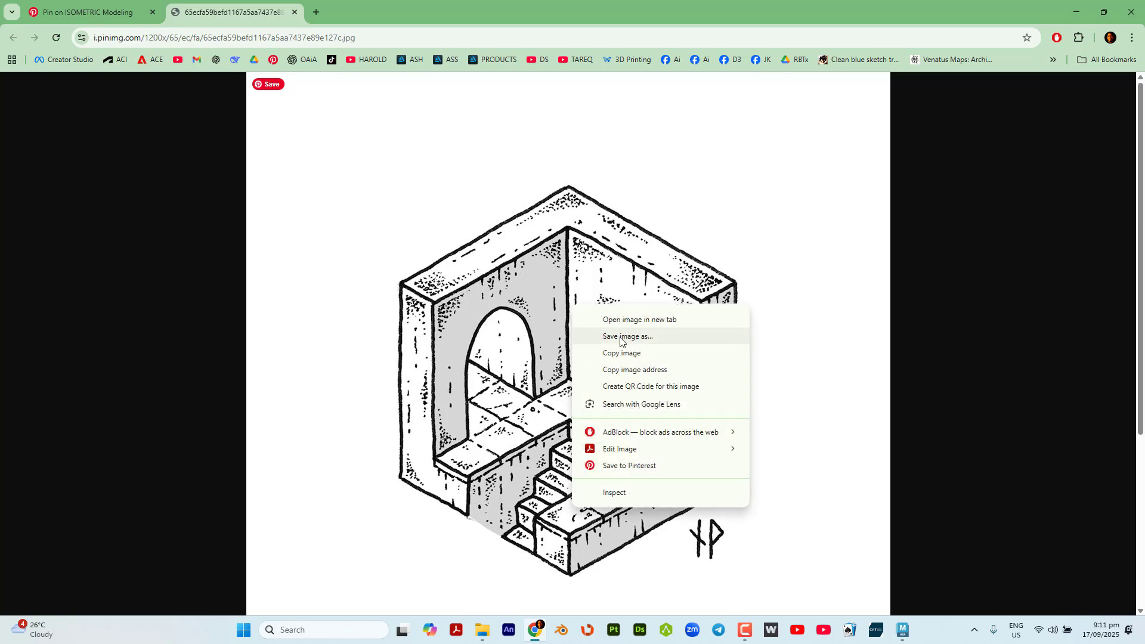
{"action": "key", "text": "ctrl"}
{"action": "left_click", "coordinate": [629, 352]}
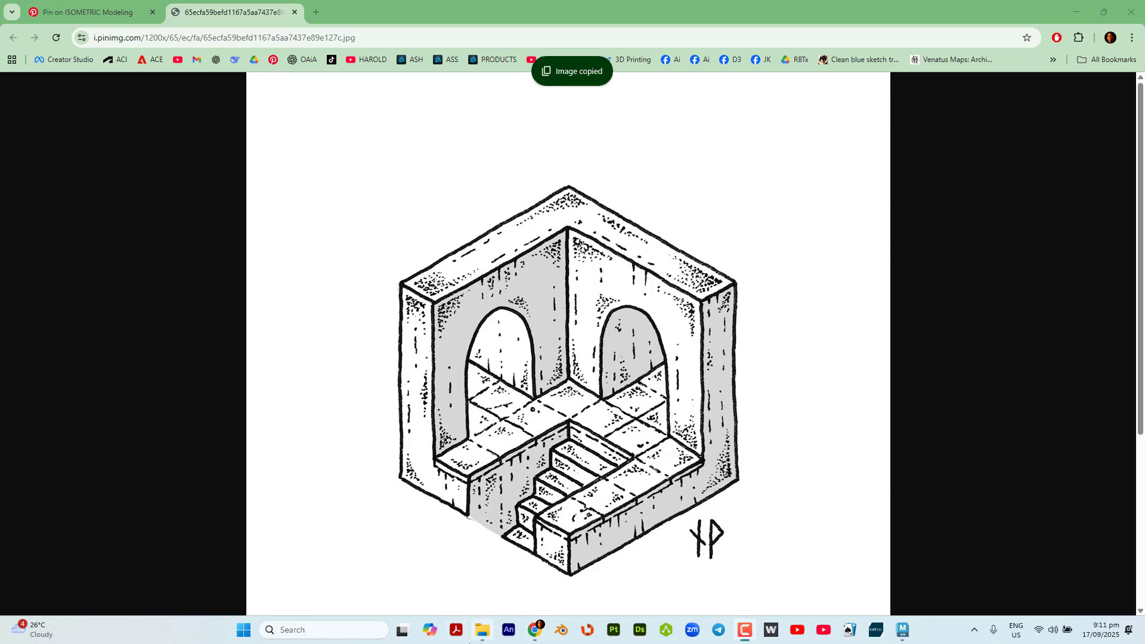
Search the computer for "pho" and launch Adobe Photoshop
{"action": "left_click", "coordinate": [243, 634]}
{"action": "type", "text": "pho"}
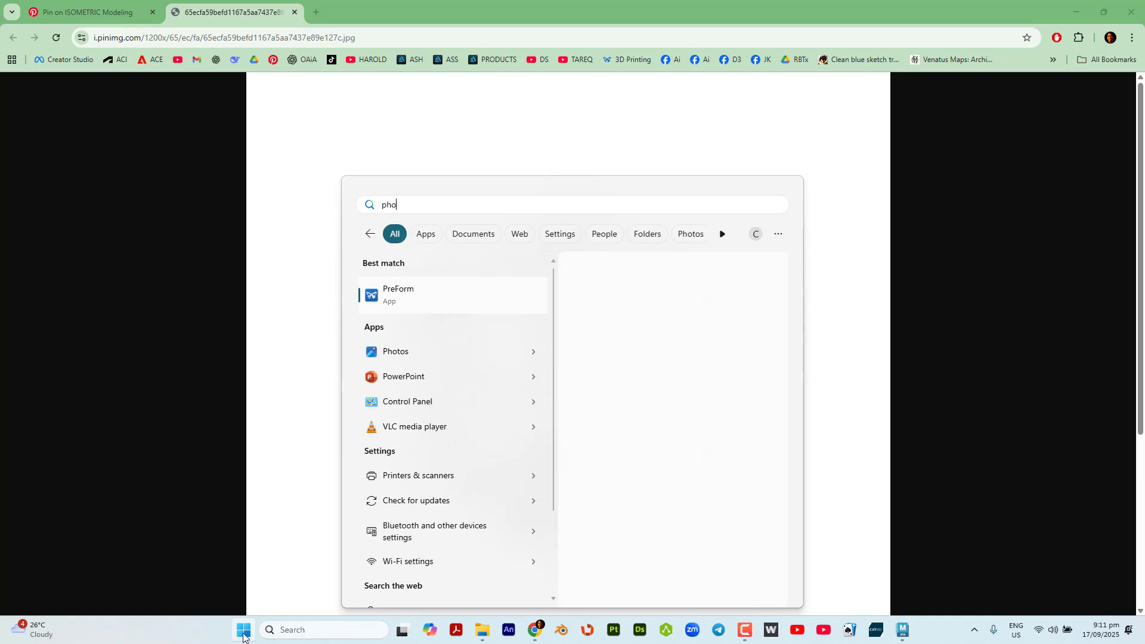
{"action": "left_click", "coordinate": [444, 293]}
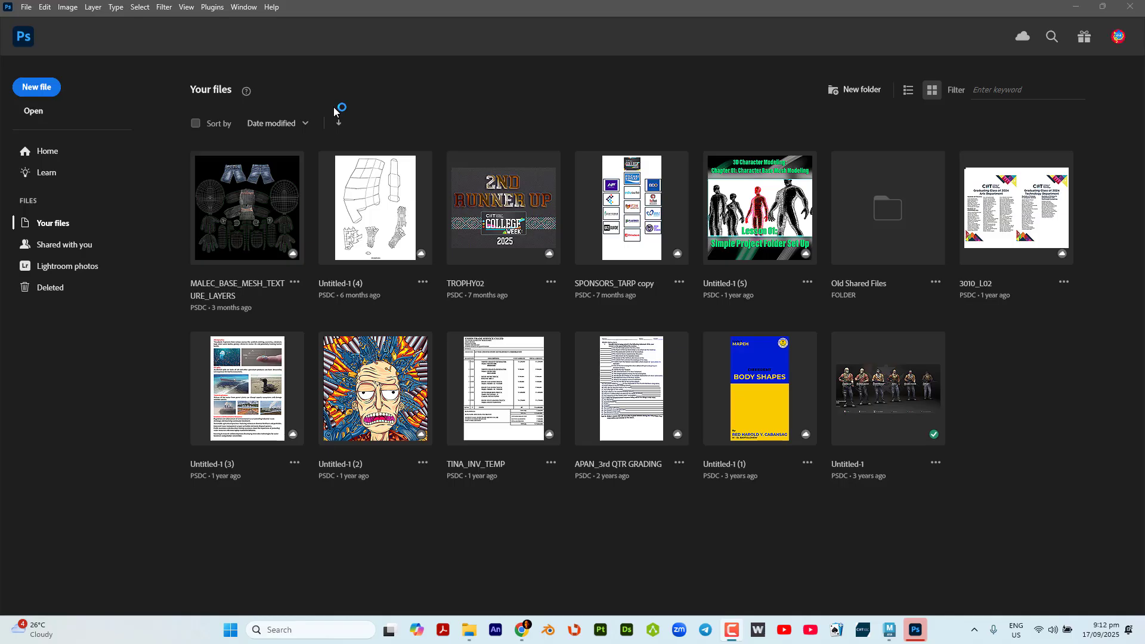
Create a new 1080 x 1080 pixel document at 72 pixels/inch in RGB Color with a white background
{"action": "left_click", "coordinate": [27, 7]}
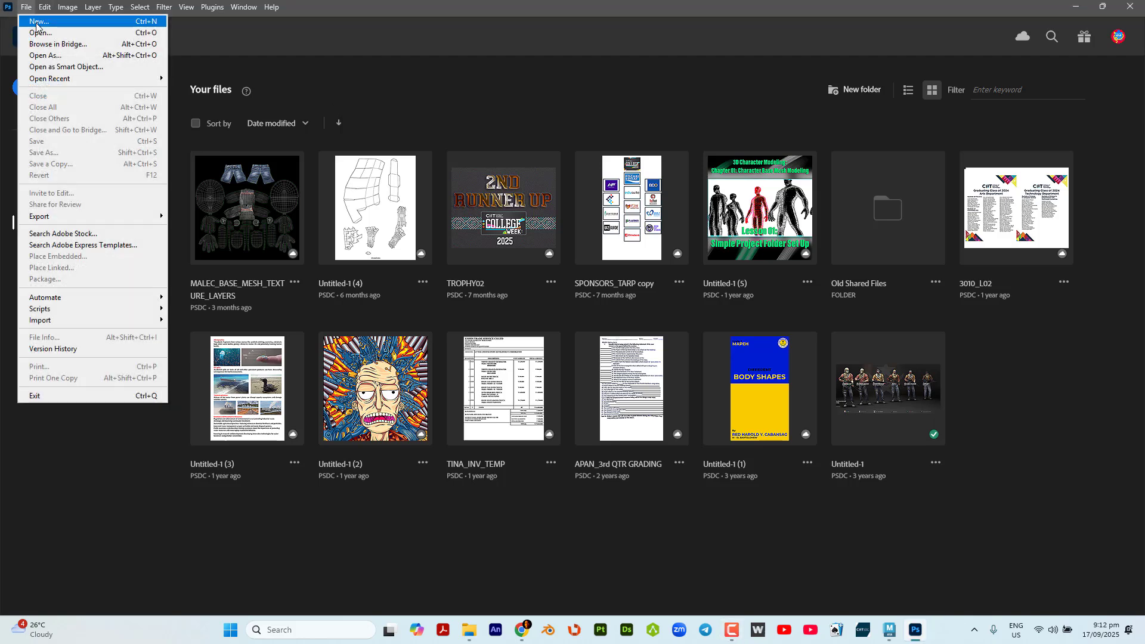
{"action": "left_click", "coordinate": [38, 22]}
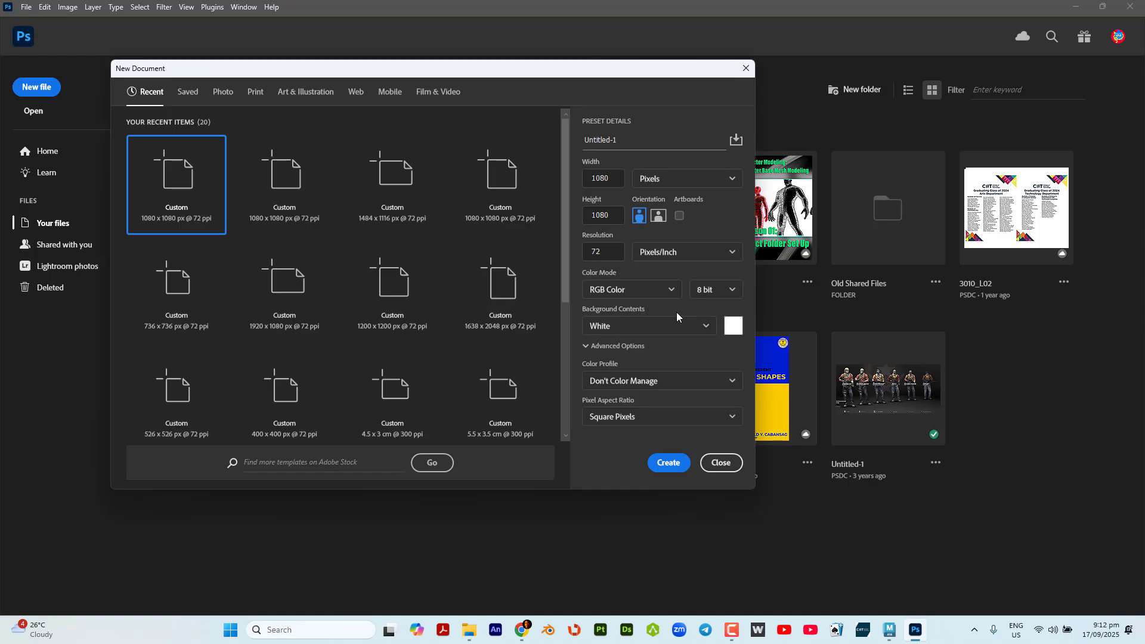
{"action": "left_click", "coordinate": [604, 177]}
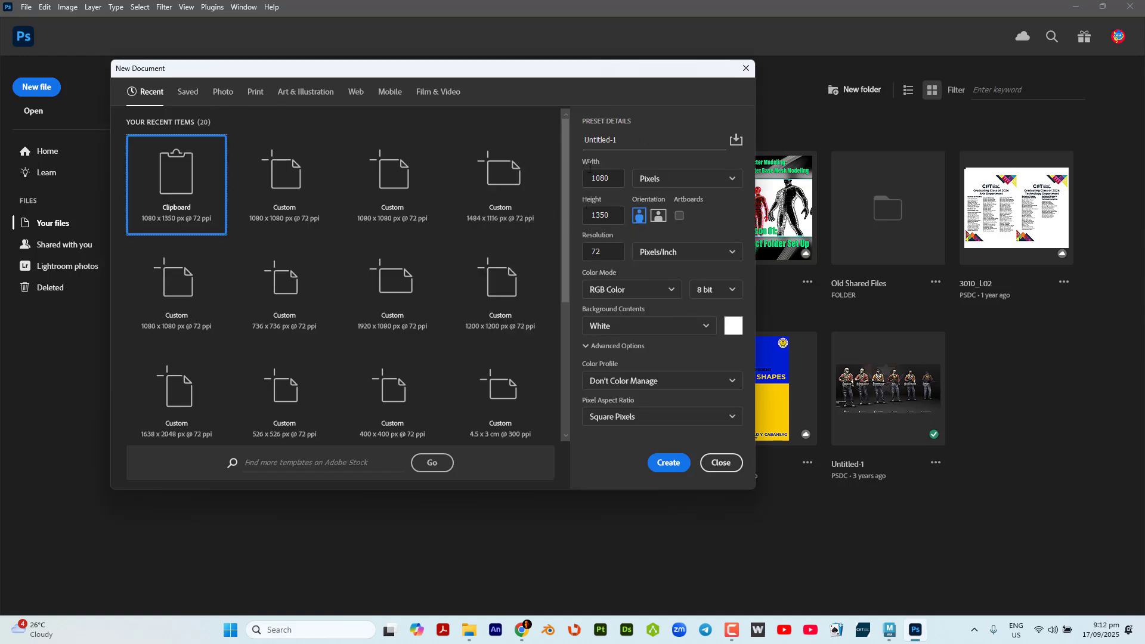
{"action": "left_click", "coordinate": [668, 185]}
{"action": "left_click", "coordinate": [618, 177]}
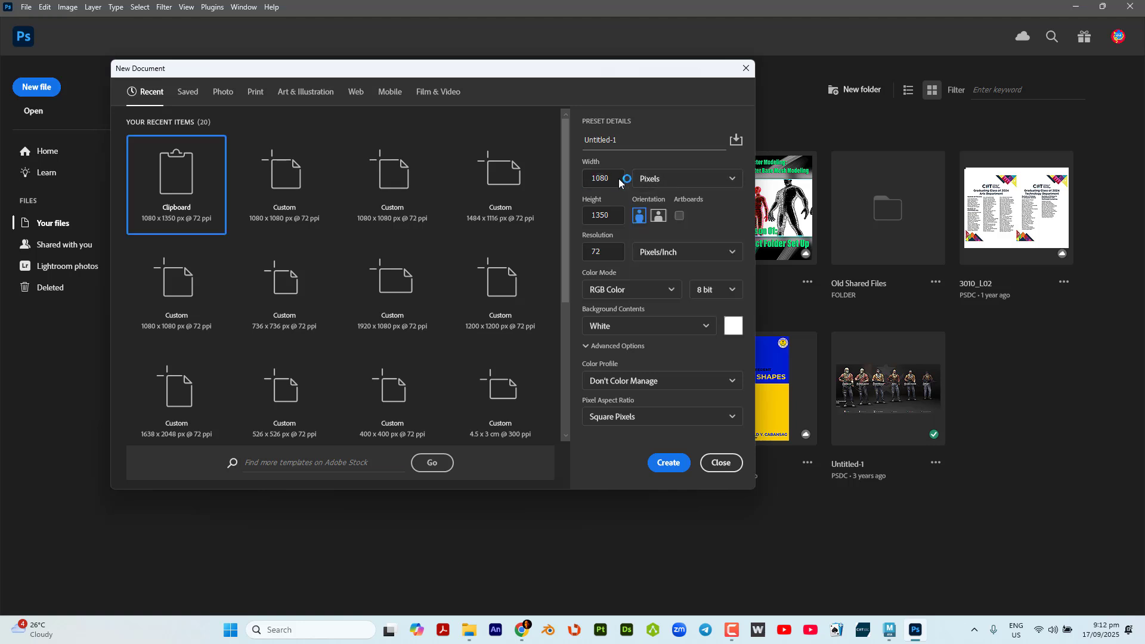
{"action": "left_click", "coordinate": [618, 177]}
{"action": "left_click", "coordinate": [615, 217]}
{"action": "type", "text": "1080"}
{"action": "left_click", "coordinate": [616, 253]}
{"action": "left_click", "coordinate": [670, 465]}
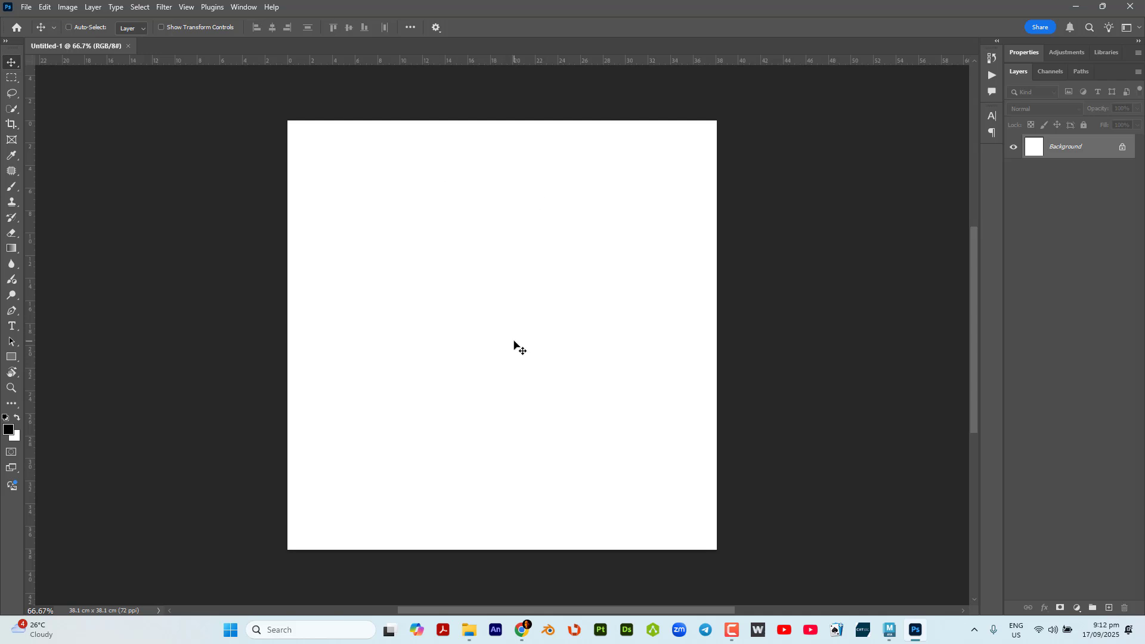
Paste the copied isometric drawing into the document and crop away everything beyond the square canvas
{"action": "key", "text": "ctrl+v"}
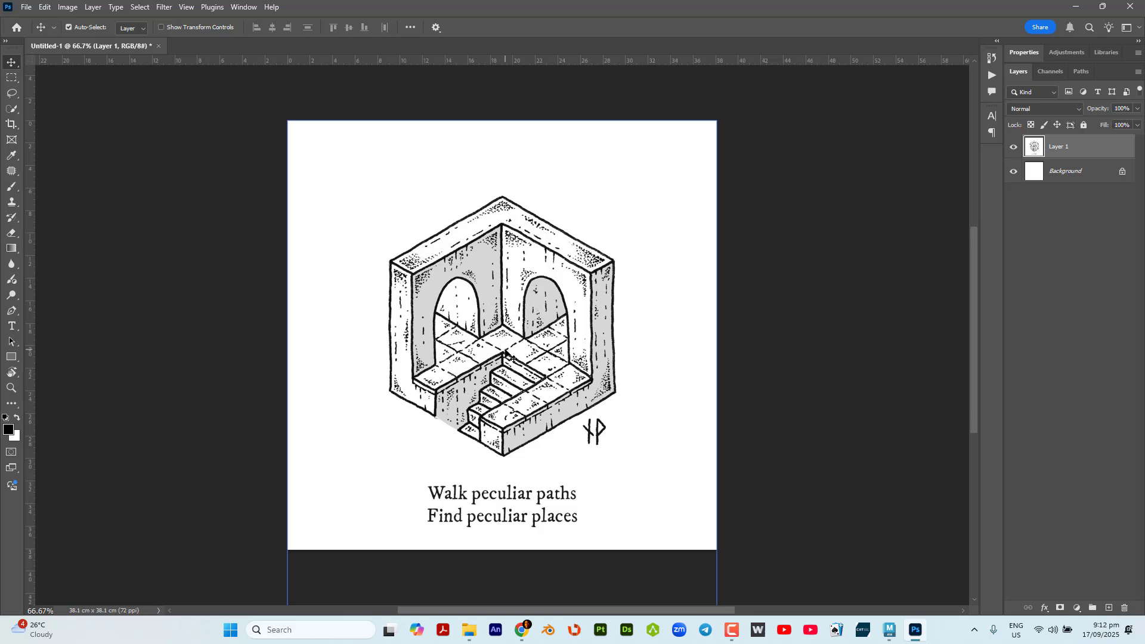
{"action": "key", "text": "c"}
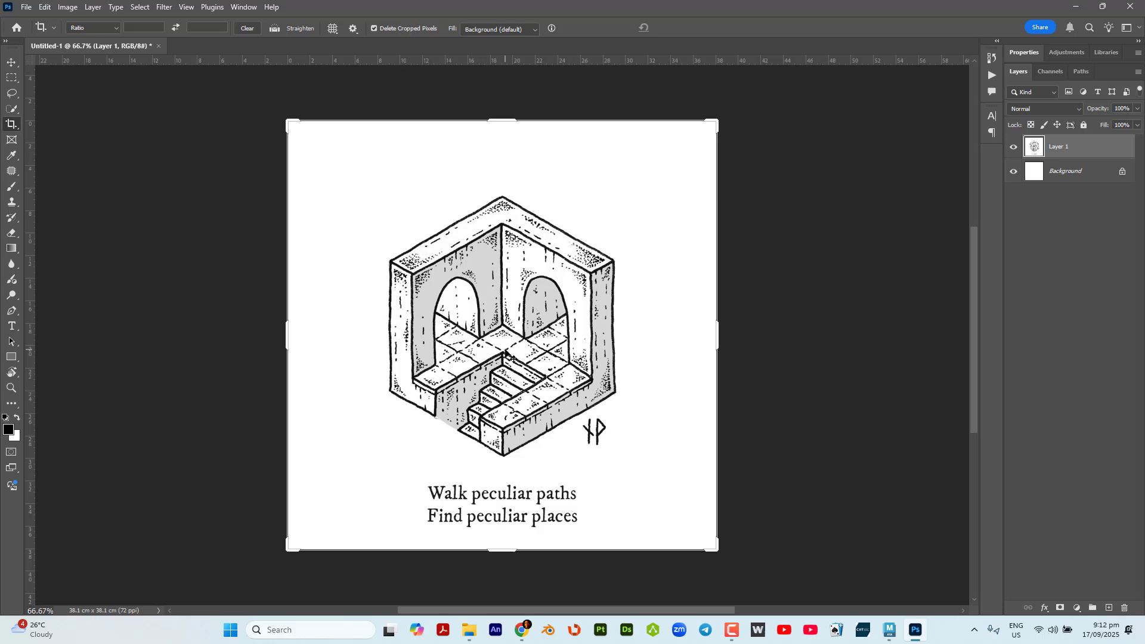
{"action": "left_click", "coordinate": [506, 353]}
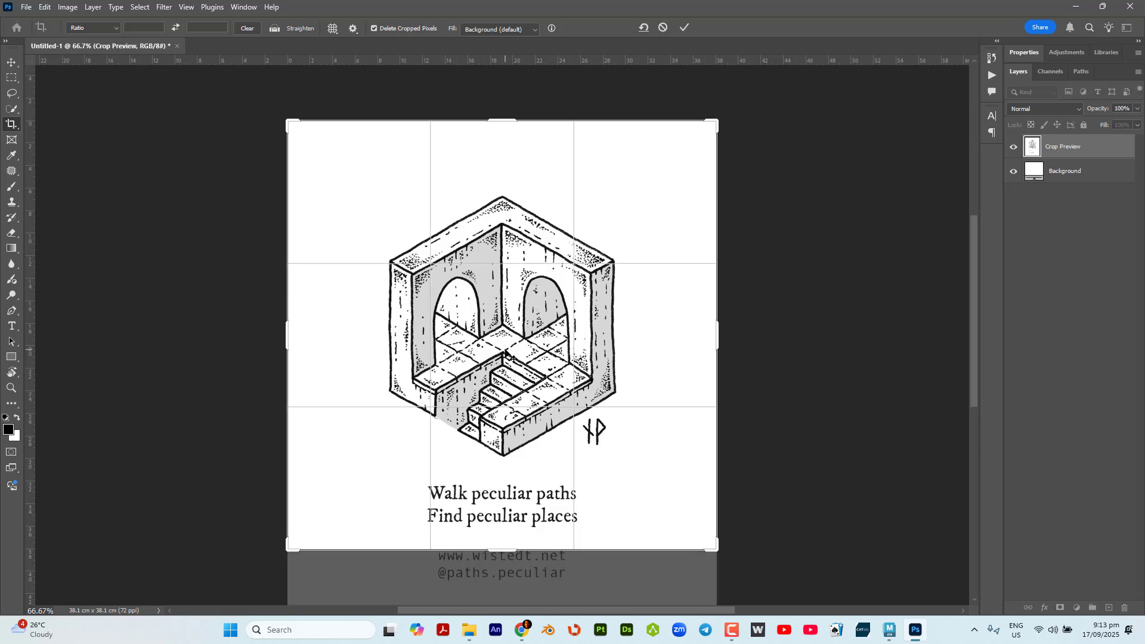
{"action": "key", "text": "Return"}
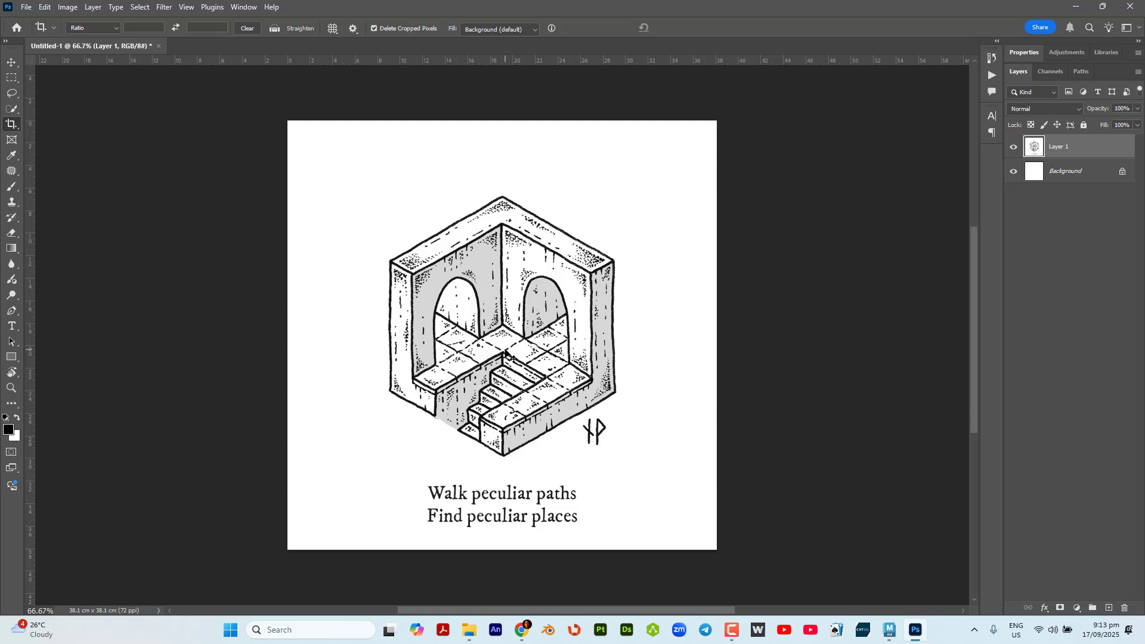
Turn on transform controls, scale the drawing layer up to about 153%, and shift it down to centre the room on the canvas
{"action": "key", "text": "ctrl"}
{"action": "key", "text": "v"}
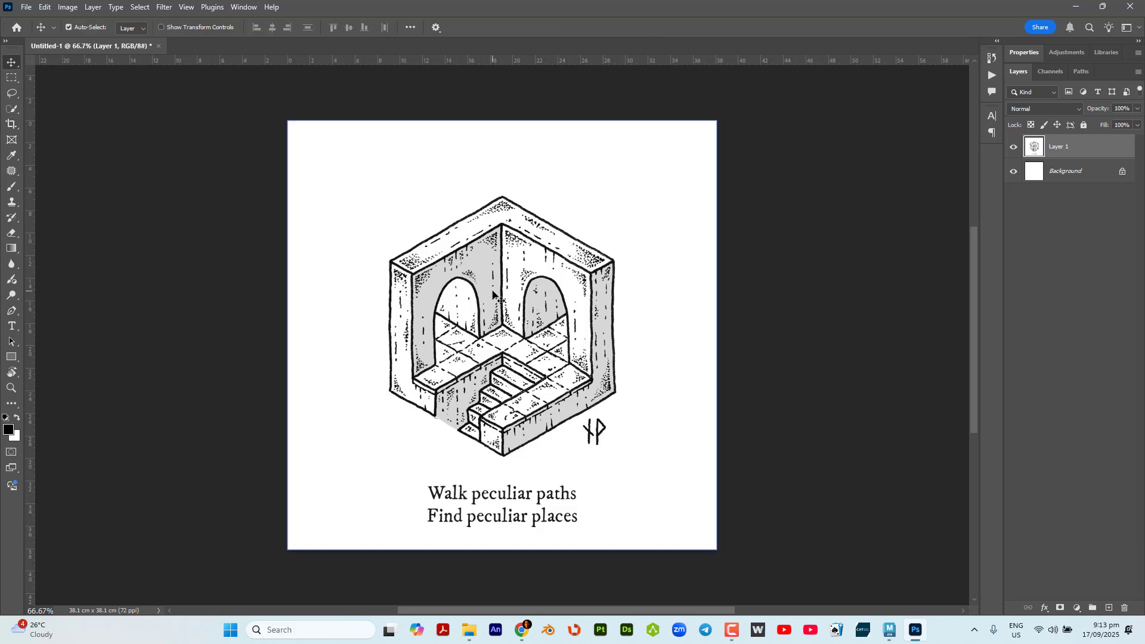
{"action": "key", "text": "ctrl"}
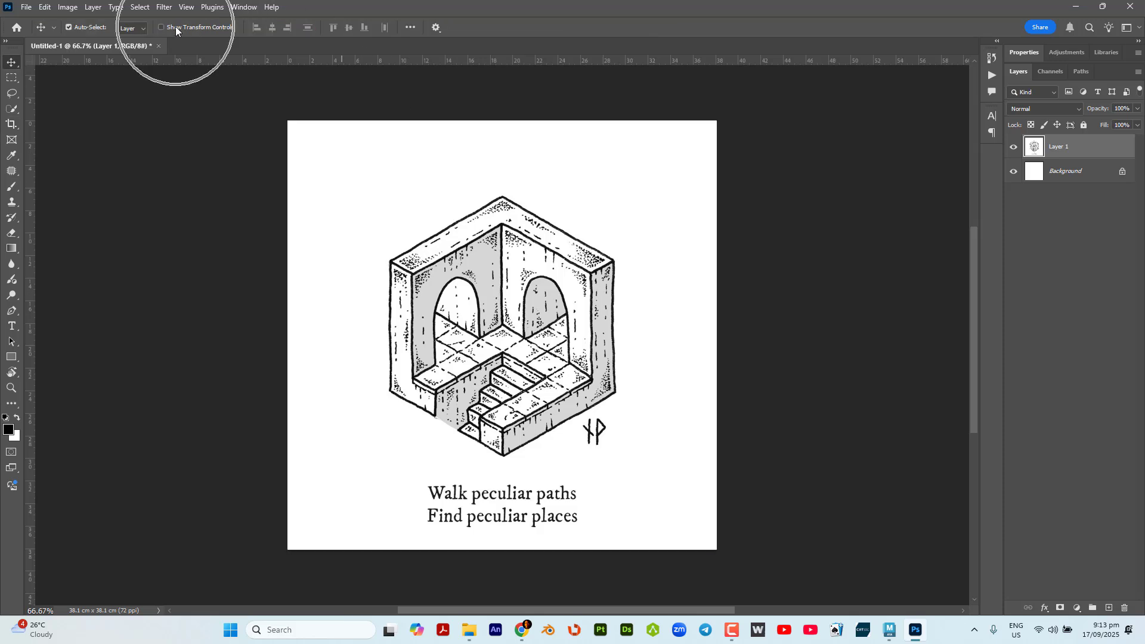
{"action": "key", "text": "ctrl"}
{"action": "left_click", "coordinate": [175, 27]}
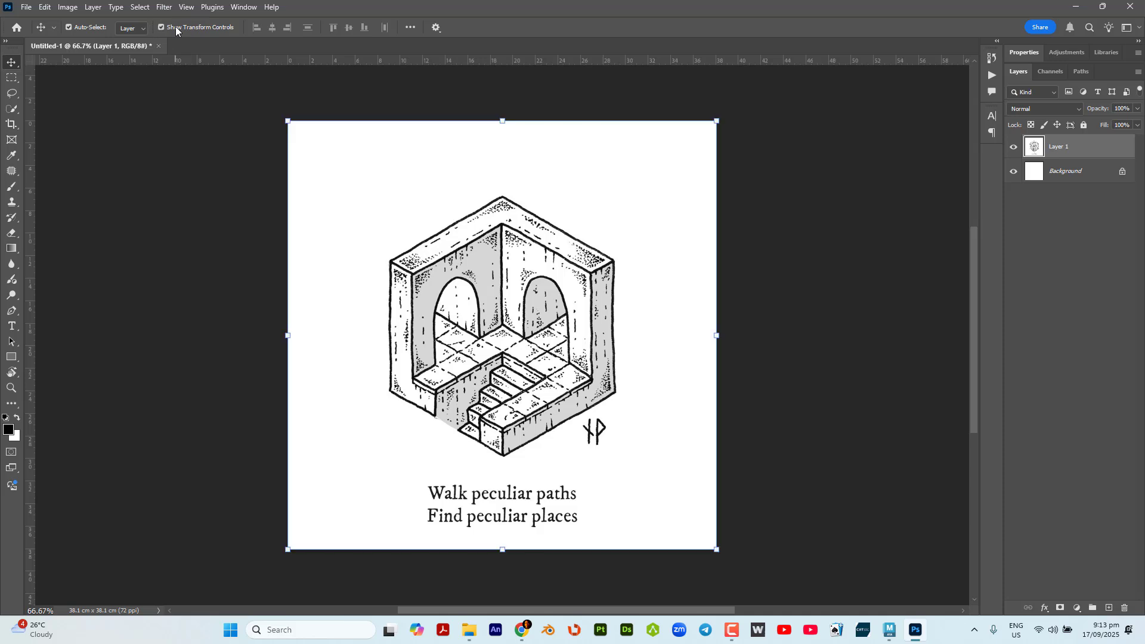
{"action": "left_click", "coordinate": [717, 122]}
{"action": "left_click_drag", "start_coordinate": [718, 122], "coordinate": [838, 76]}
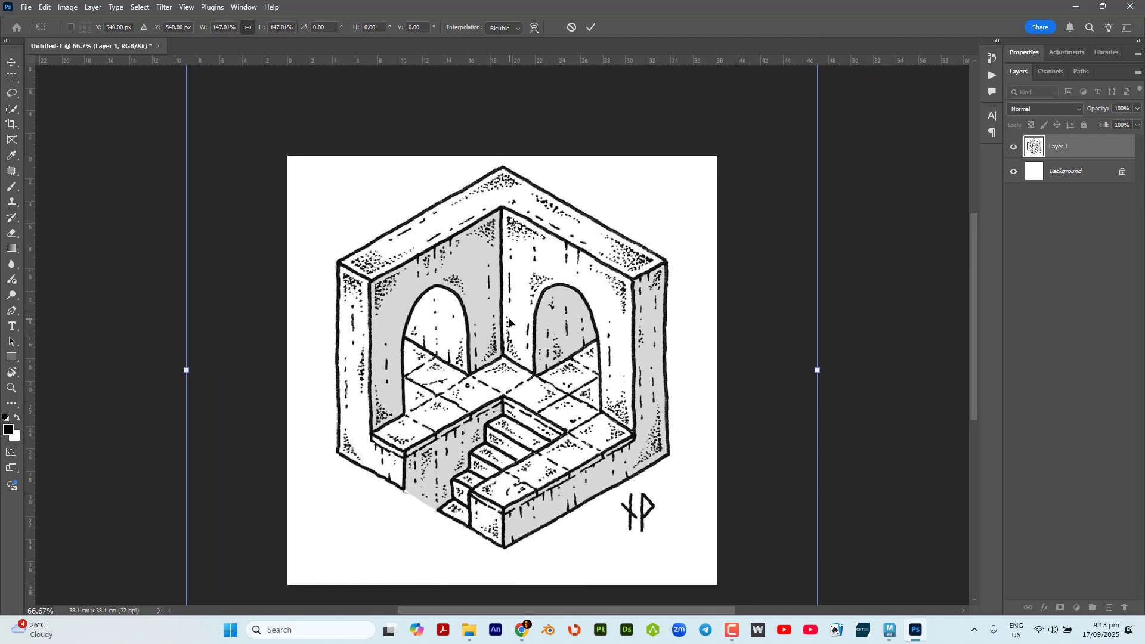
{"action": "left_click_drag", "start_coordinate": [509, 322], "coordinate": [510, 338]}
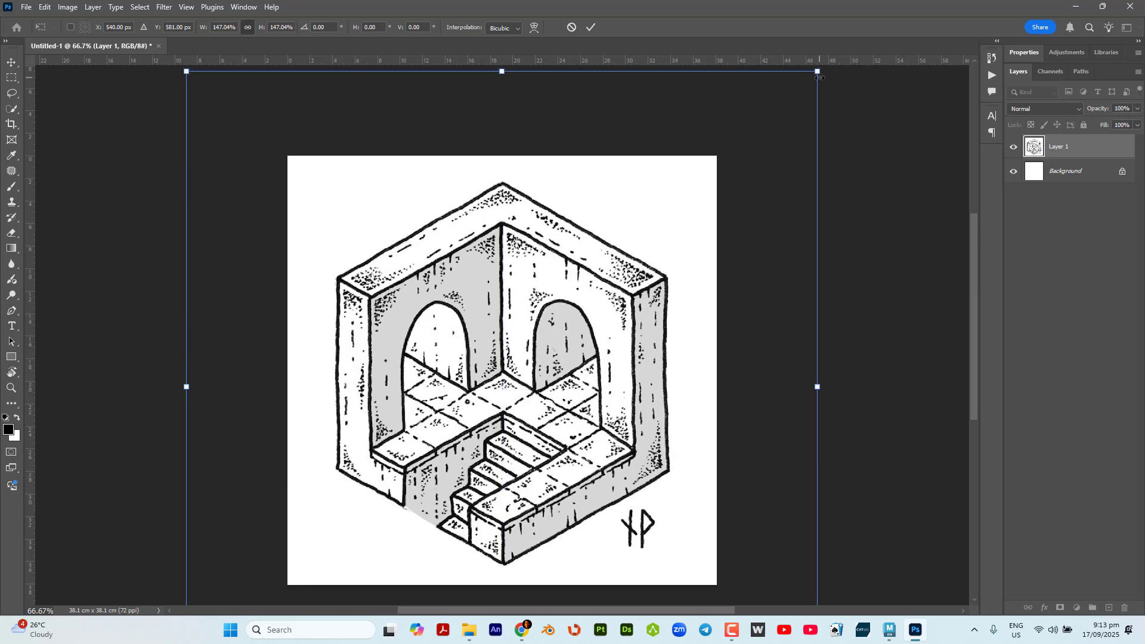
{"action": "left_click_drag", "start_coordinate": [818, 72], "coordinate": [837, 67]}
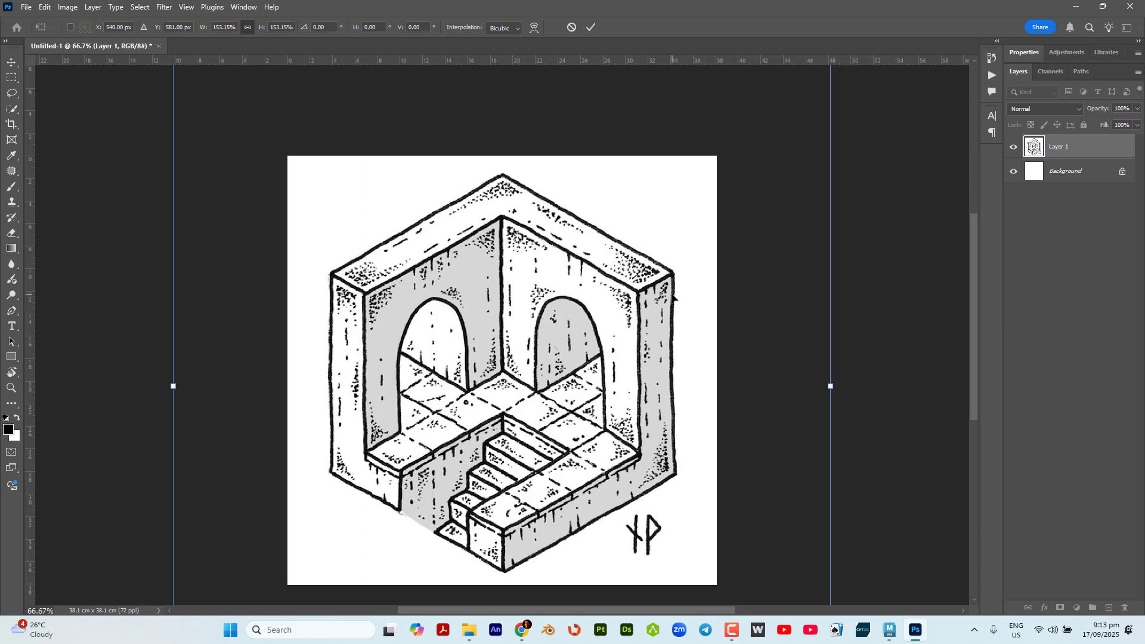
{"action": "key", "text": "Return"}
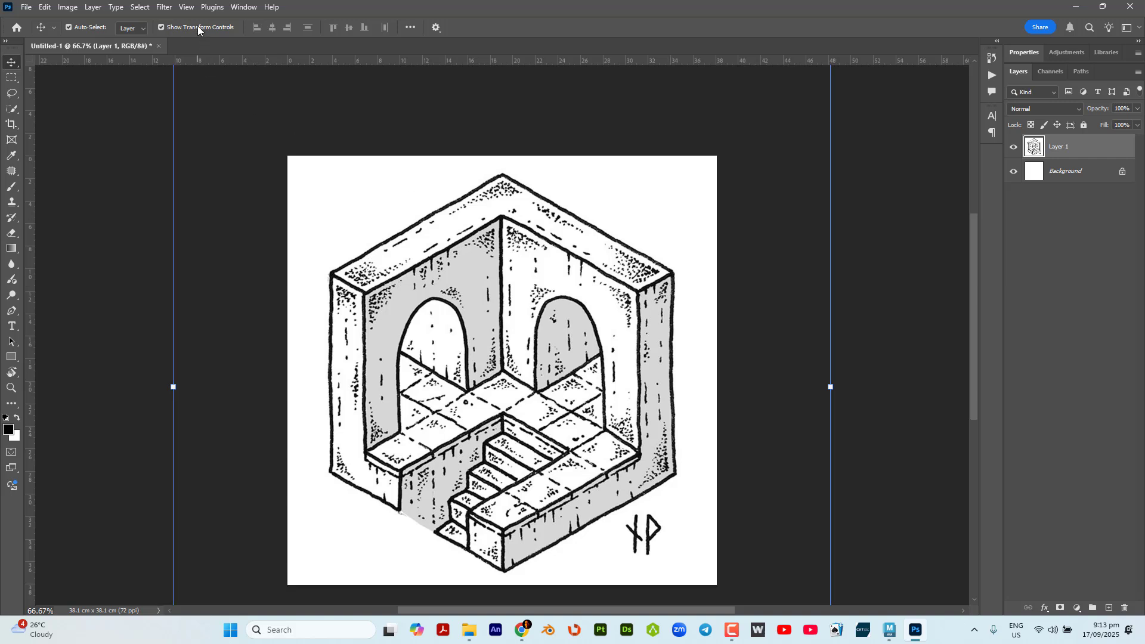
Turn off the transform controls and crop the enlarged drawing to the canvas bounds
{"action": "key", "text": "ctrl"}
{"action": "key", "text": "ctrl"}
{"action": "key", "text": "ctrl"}
{"action": "left_click", "coordinate": [198, 27]}
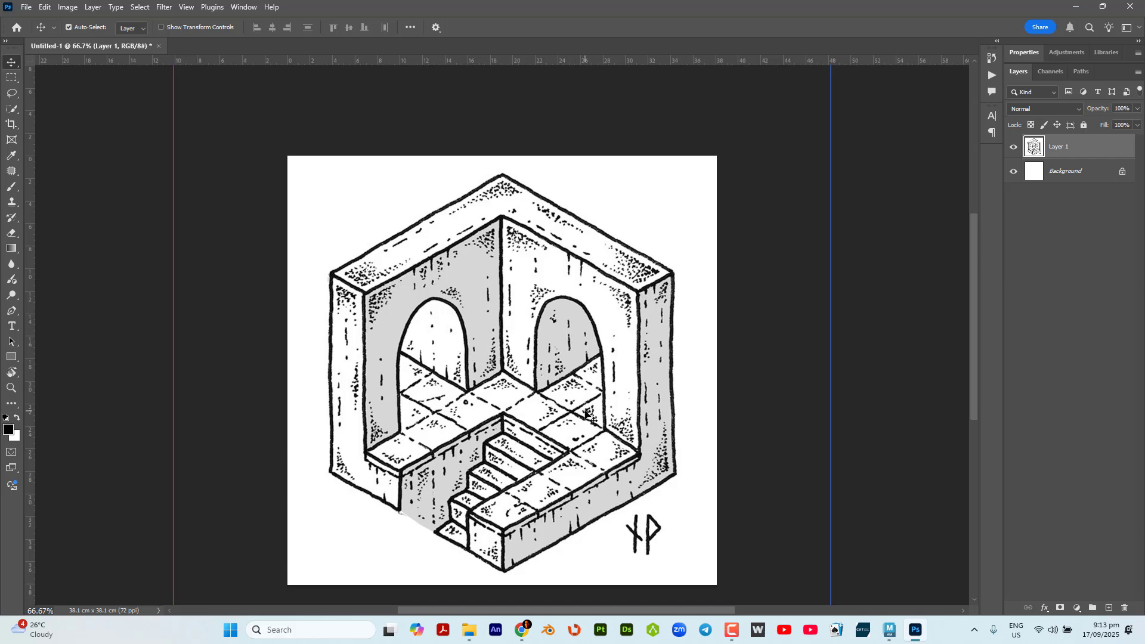
{"action": "key", "text": "ctrl+semicolon"}
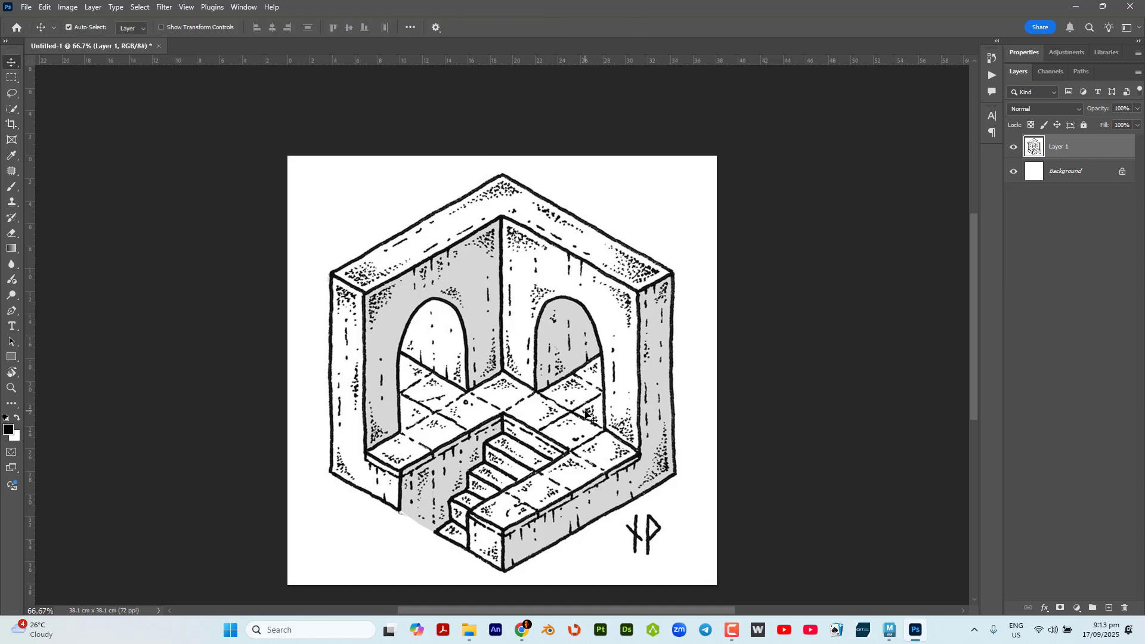
{"action": "key", "text": "ctrl+semicolon"}
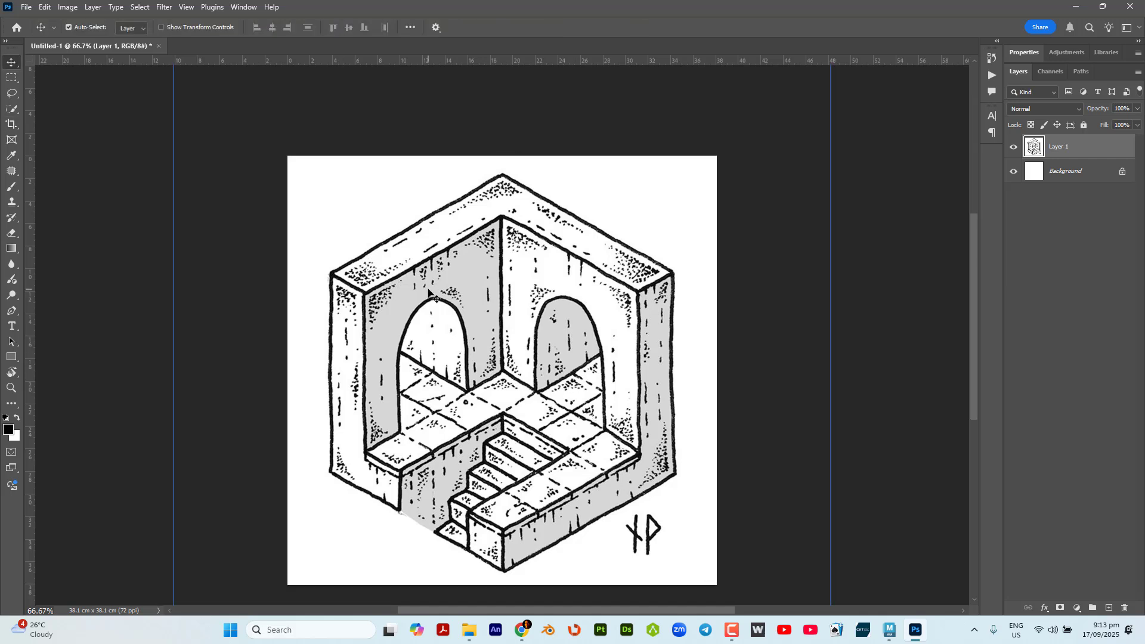
{"action": "key", "text": "c"}
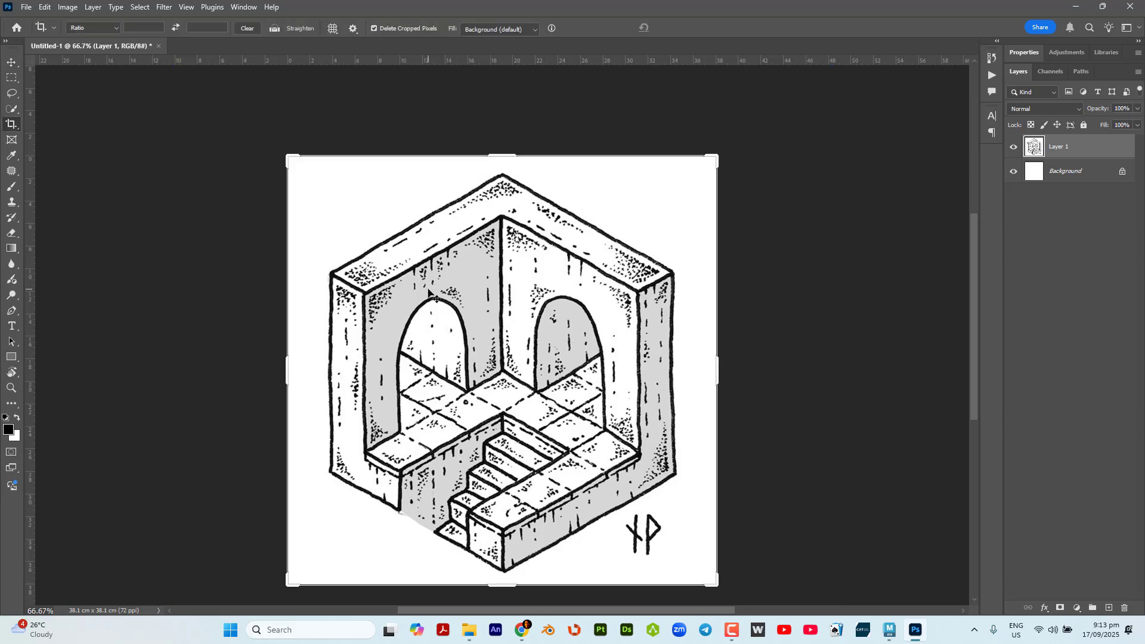
{"action": "key", "text": "Return"}
{"action": "key", "text": "Return"}
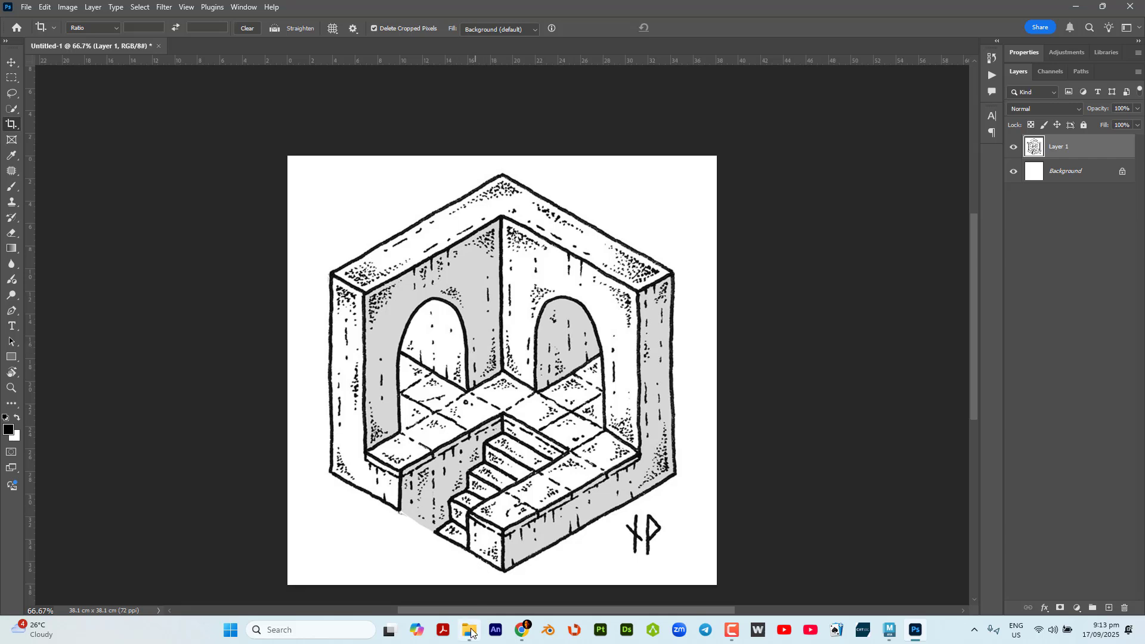
Switch to File Explorer and create a folder in T1 named MA206_ followed by the student's last and first name
{"action": "mouse_move", "coordinate": [469, 633]}
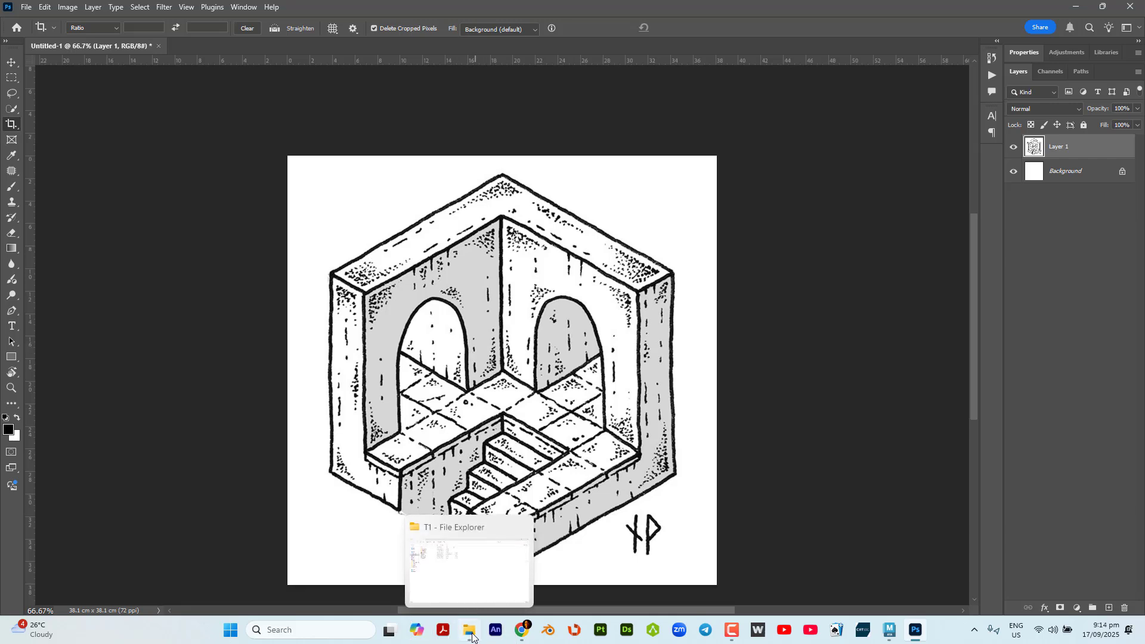
{"action": "left_click", "coordinate": [470, 633]}
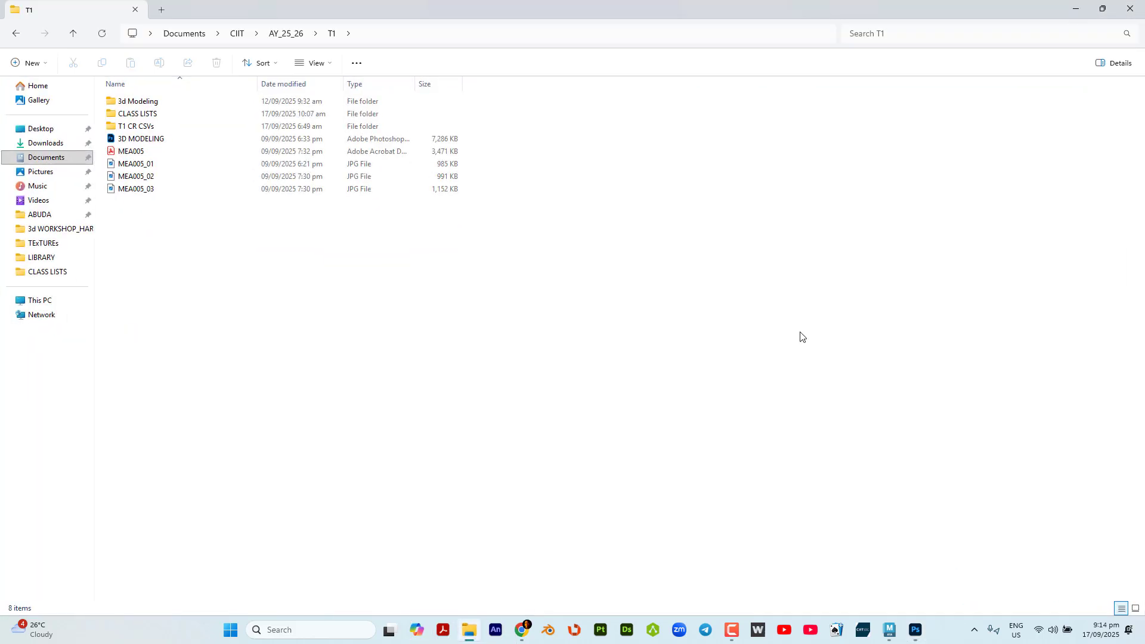
{"action": "right_click", "coordinate": [167, 227]}
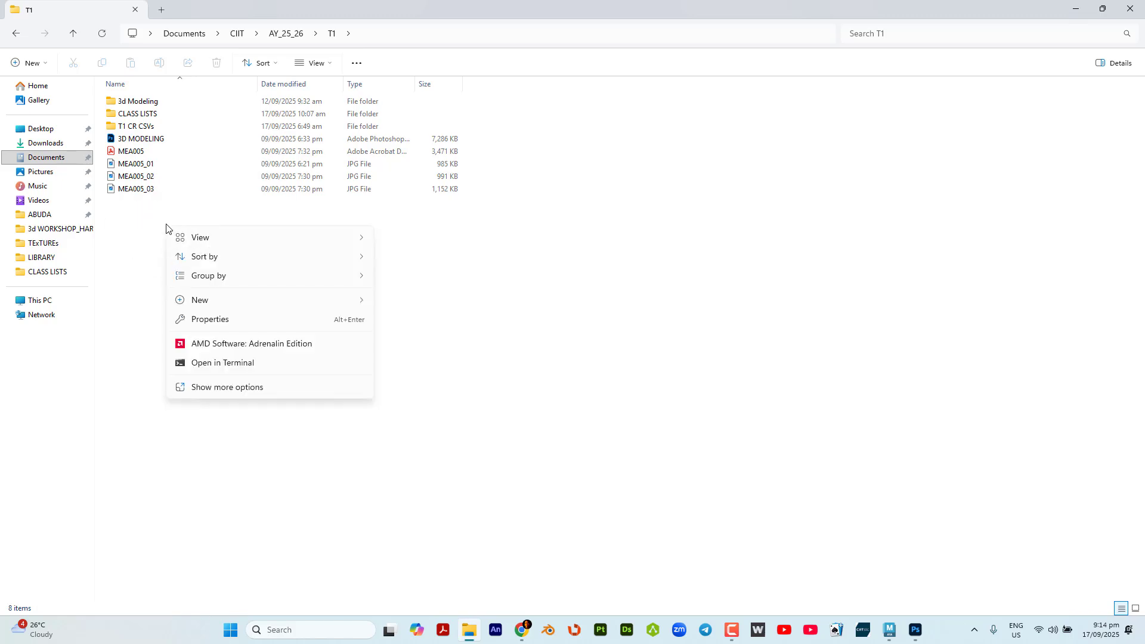
{"action": "mouse_move", "coordinate": [217, 306]}
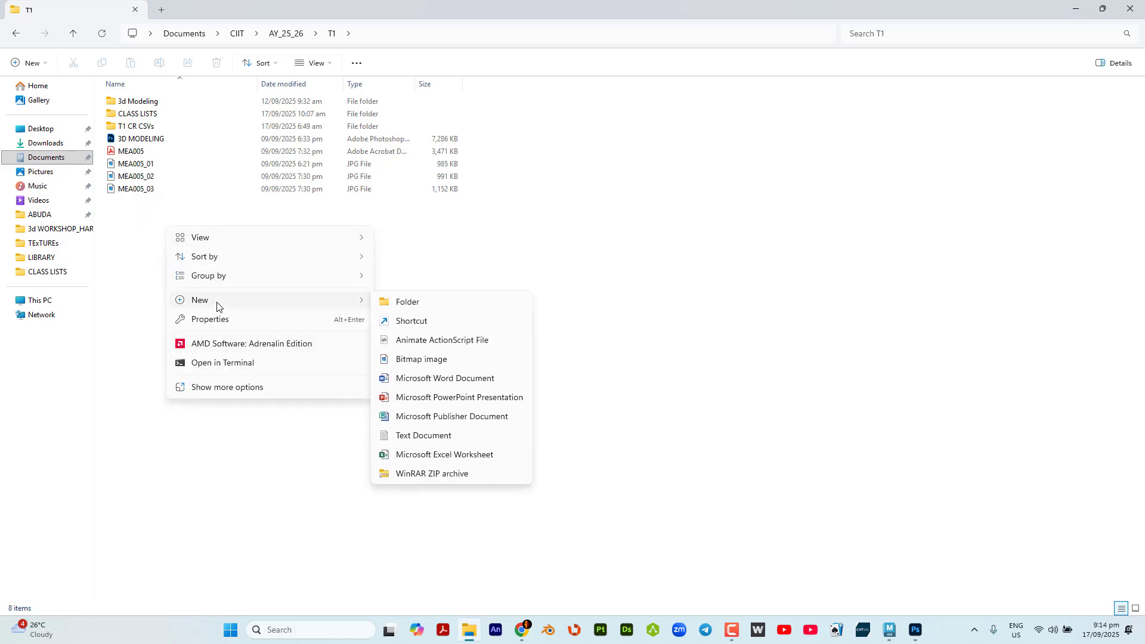
{"action": "left_click", "coordinate": [495, 305]}
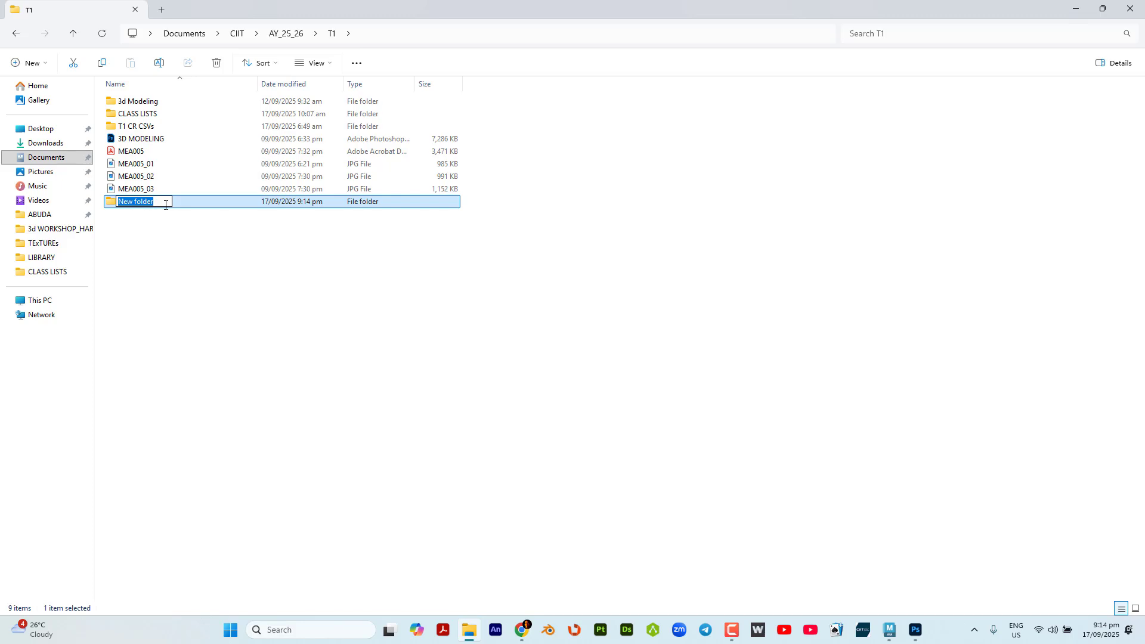
{"action": "type", "text": "M"}
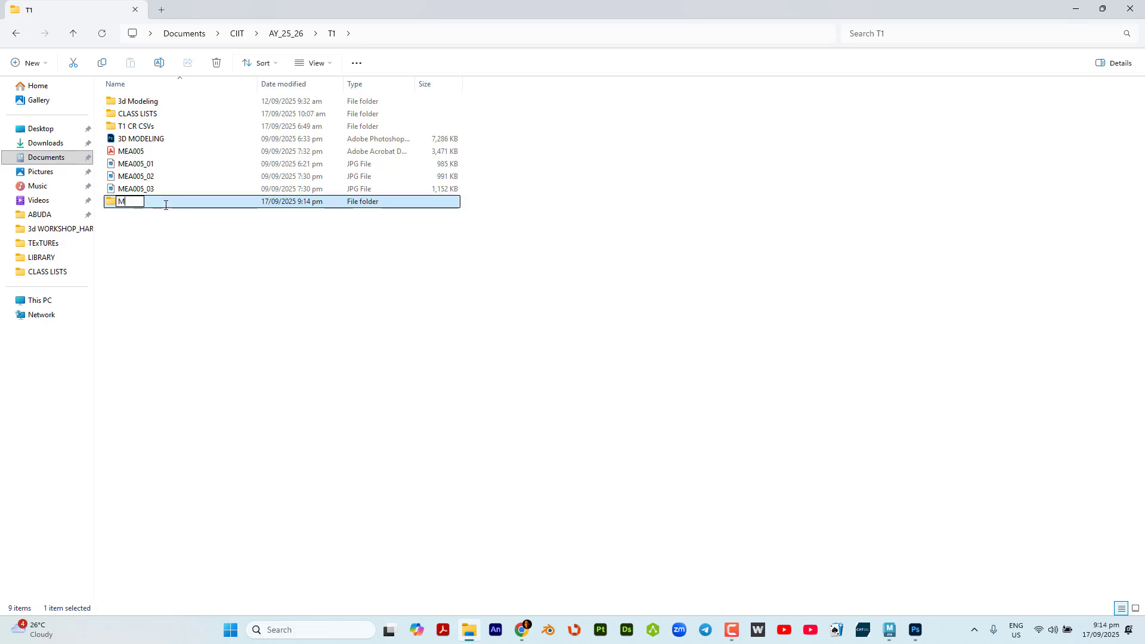
{"action": "type", "text": "A206_BRAV"}
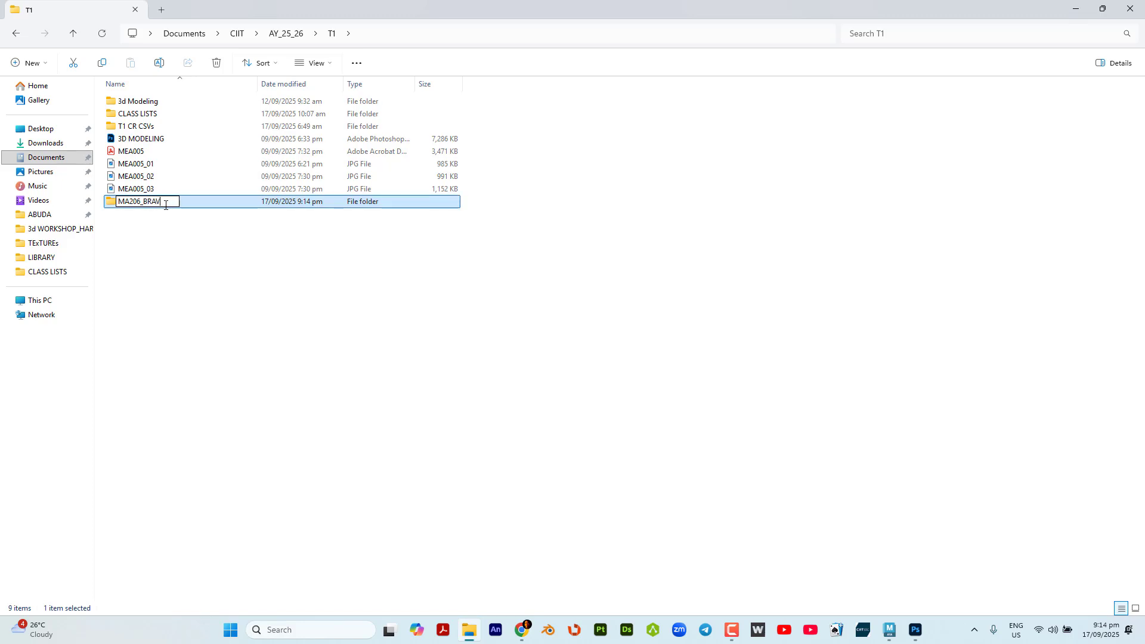
{"action": "type", "text": "O_HAROLD"}
{"action": "key", "text": "Return"}
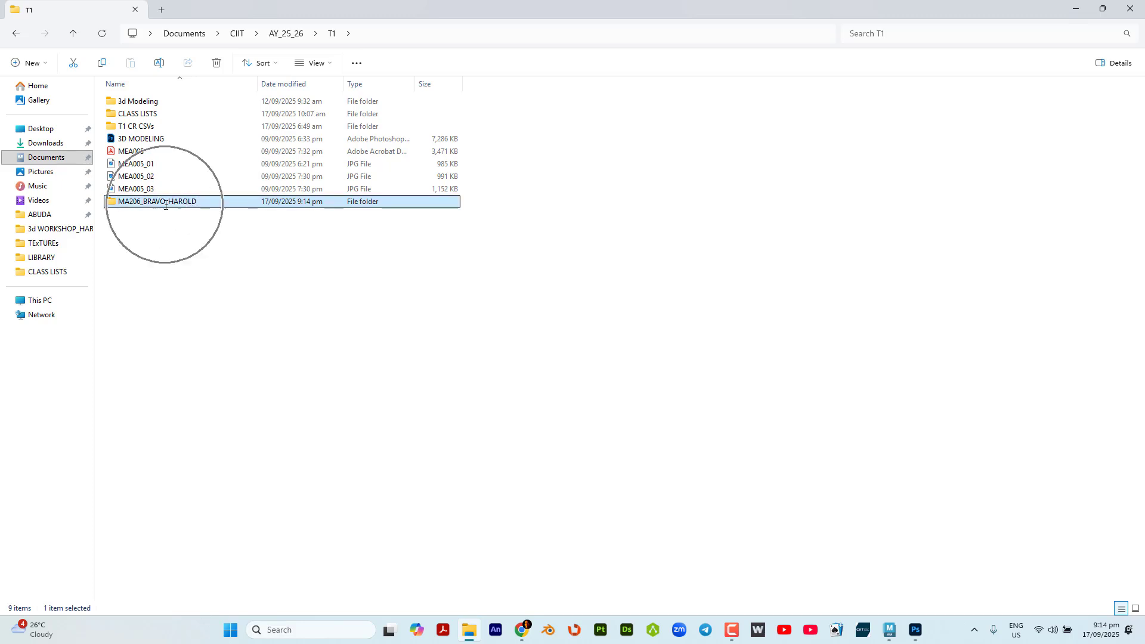
Open the new MA206 project folder and copy its full path
{"action": "key", "text": "ctrl"}
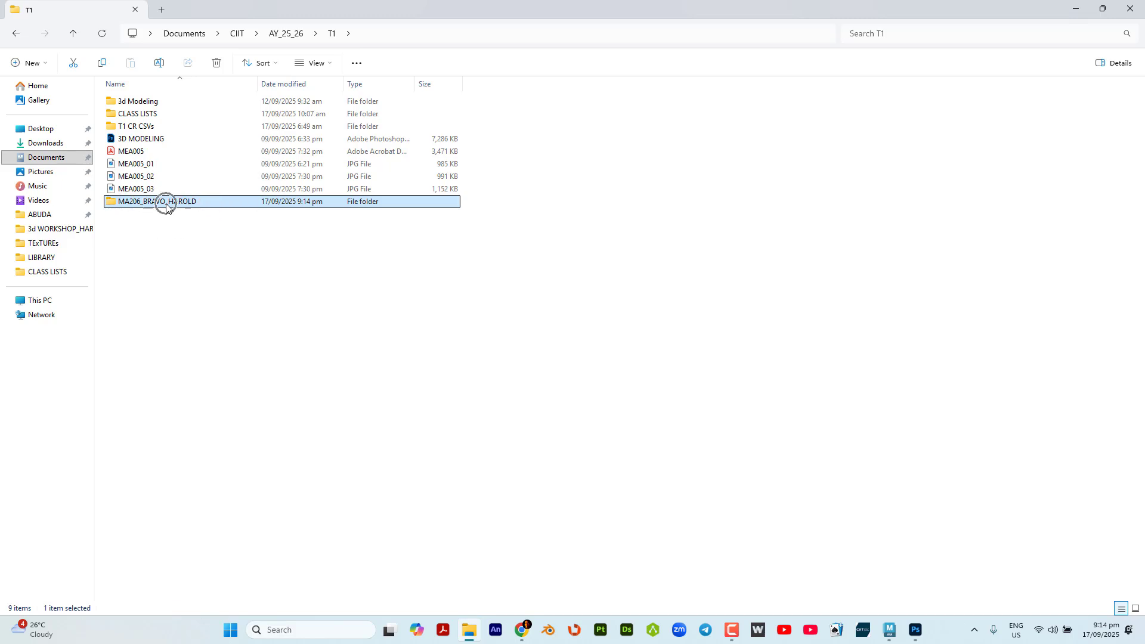
{"action": "double_click", "coordinate": [169, 209]}
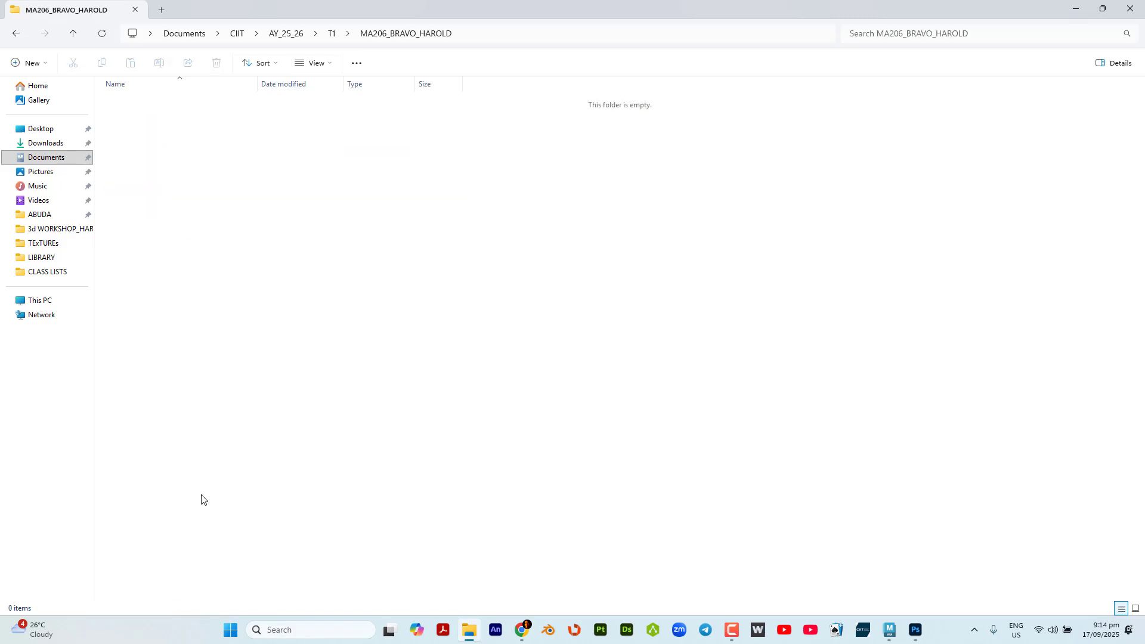
{"action": "left_click", "coordinate": [567, 37]}
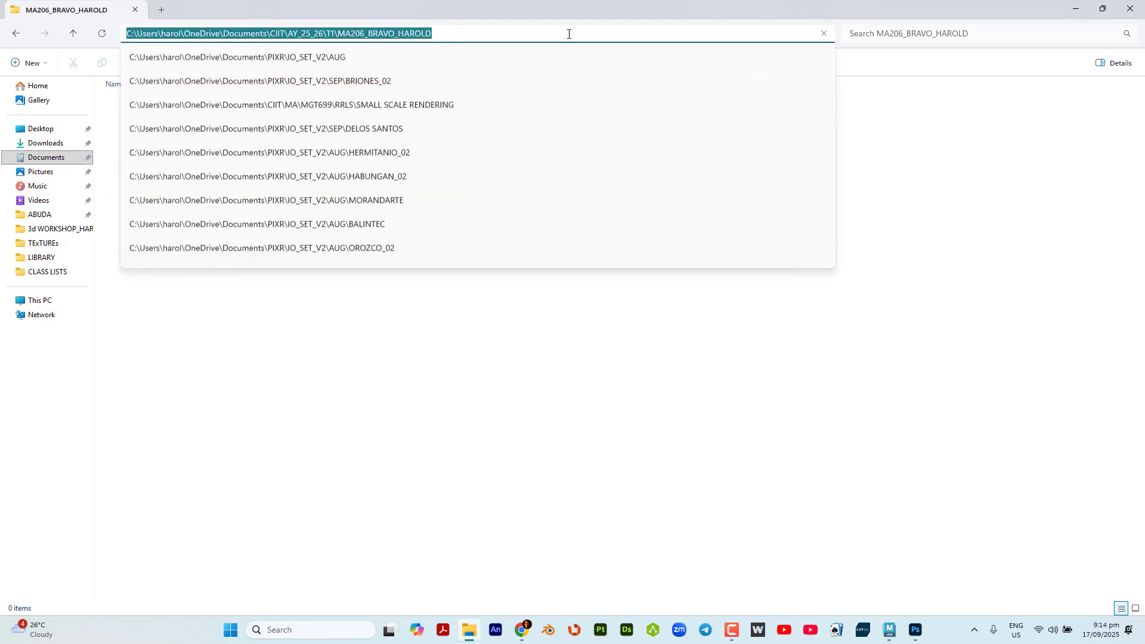
{"action": "key", "text": "ctrl"}
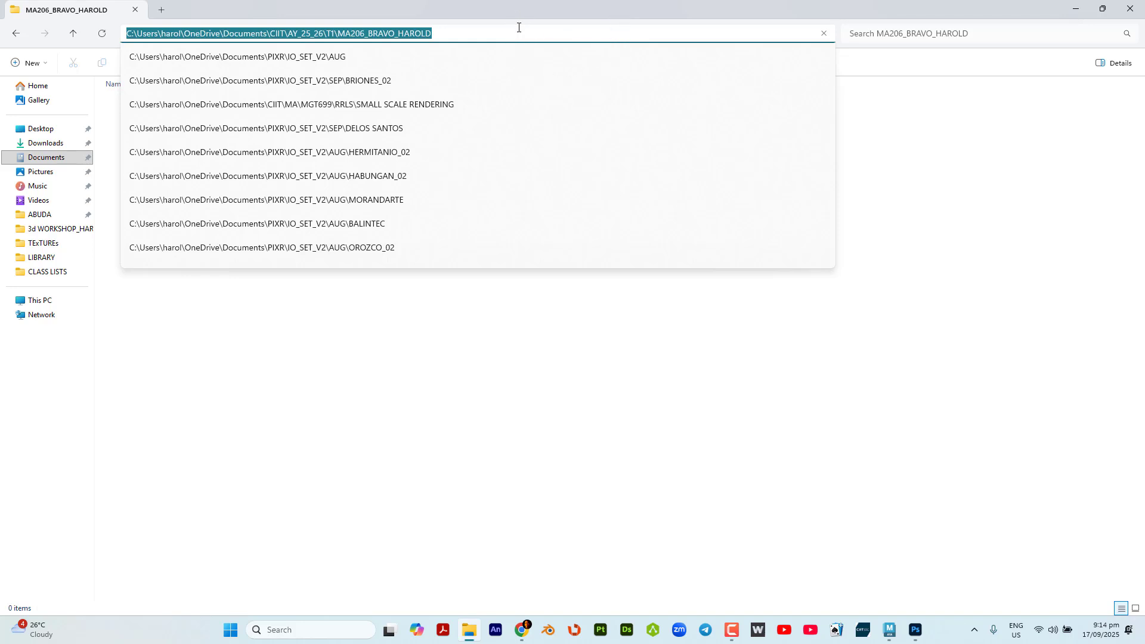
{"action": "left_click", "coordinate": [456, 390]}
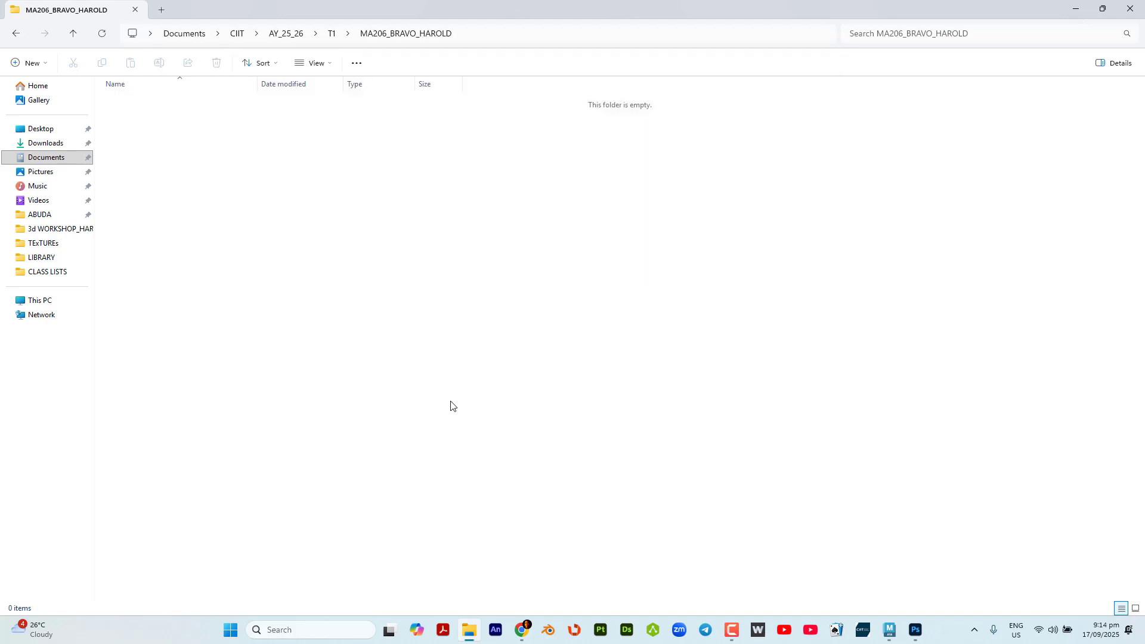
{"action": "left_click", "coordinate": [539, 34]}
{"action": "right_click", "coordinate": [539, 34]}
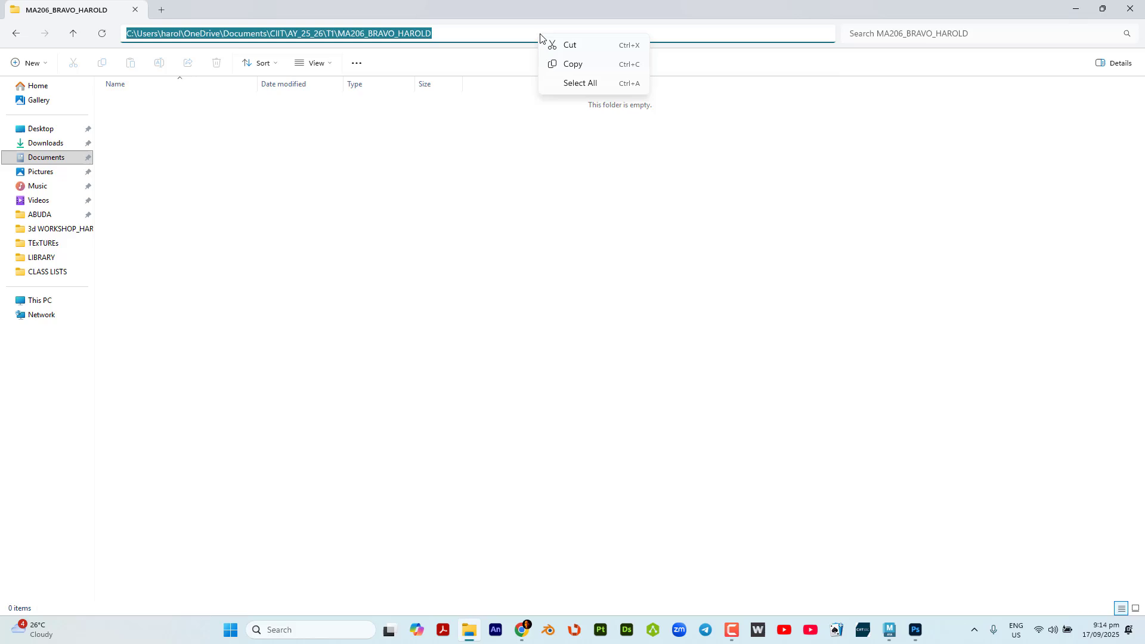
{"action": "left_click", "coordinate": [569, 65]}
{"action": "left_click", "coordinate": [439, 317]}
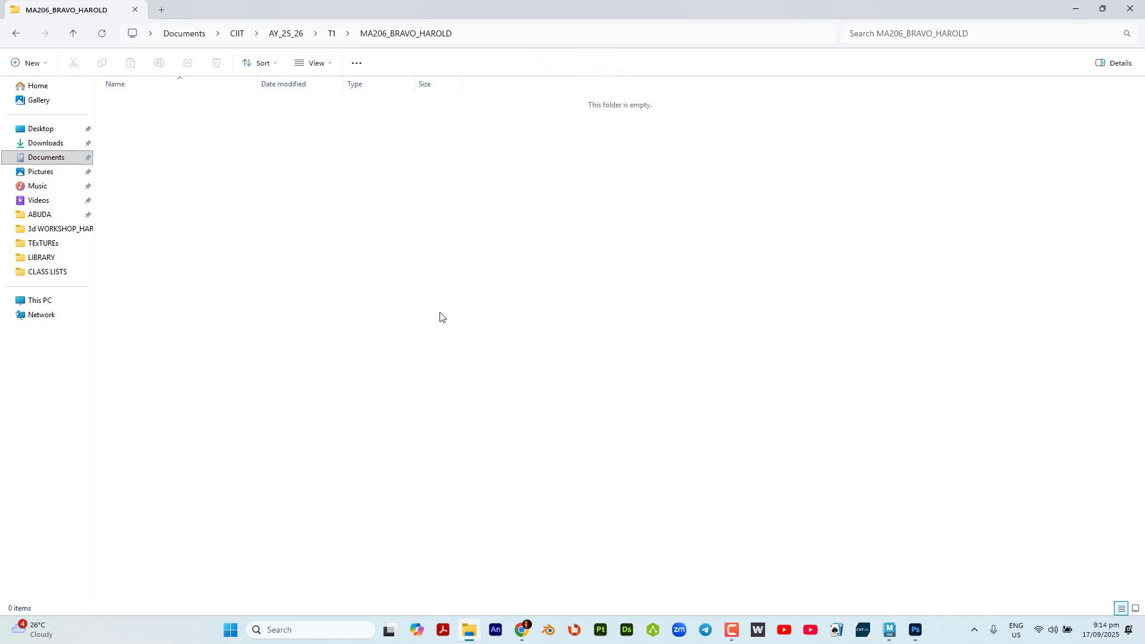
Switch back to Photoshop, start saving a copy of the drawing, and go to the project folder using the copied path
{"action": "key", "text": "alt+Tab"}
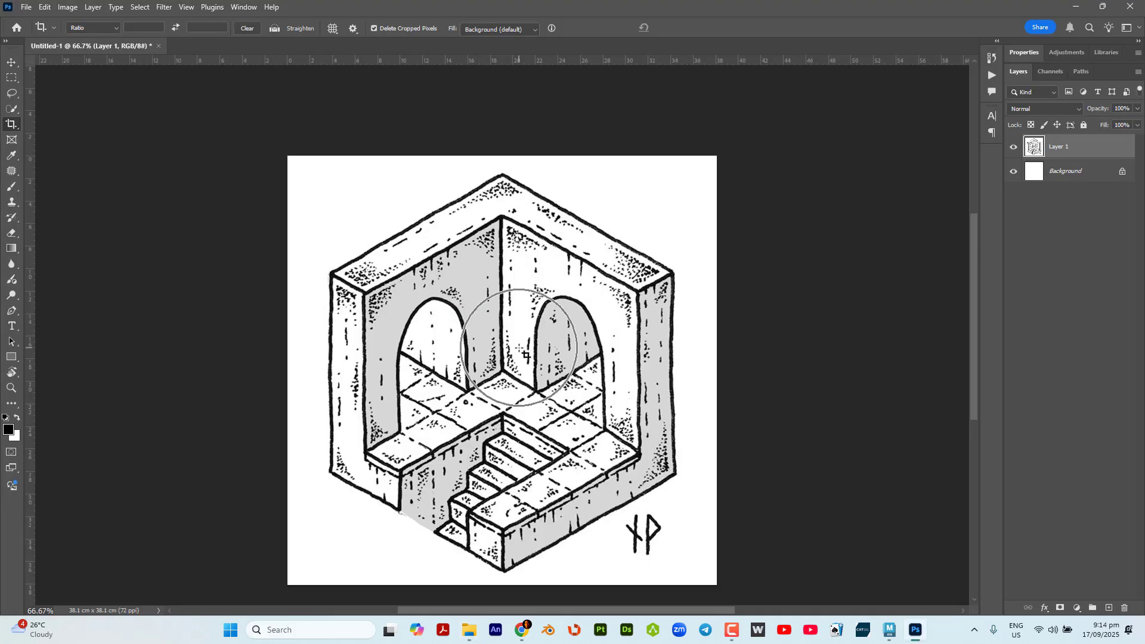
{"action": "key", "text": "v"}
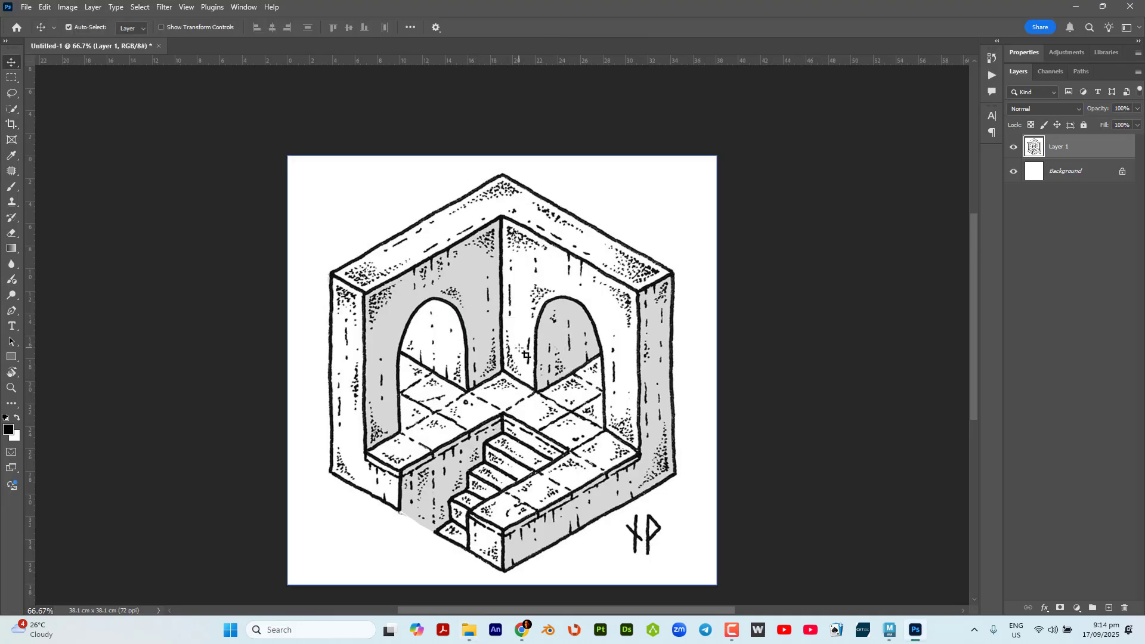
{"action": "left_click", "coordinate": [27, 8]}
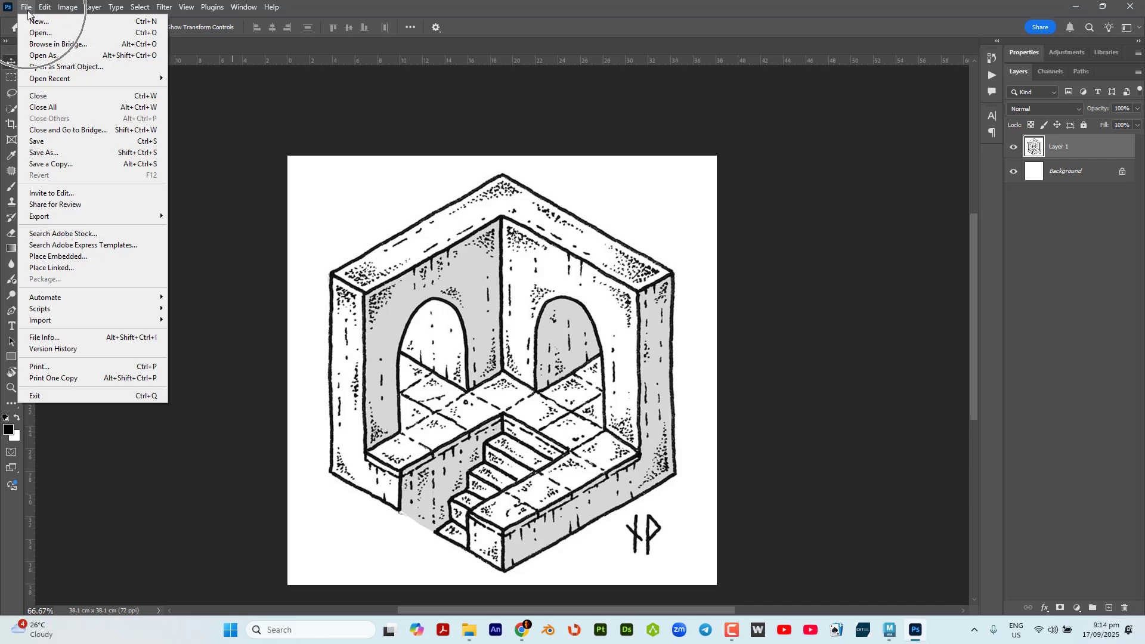
{"action": "left_click", "coordinate": [80, 164]}
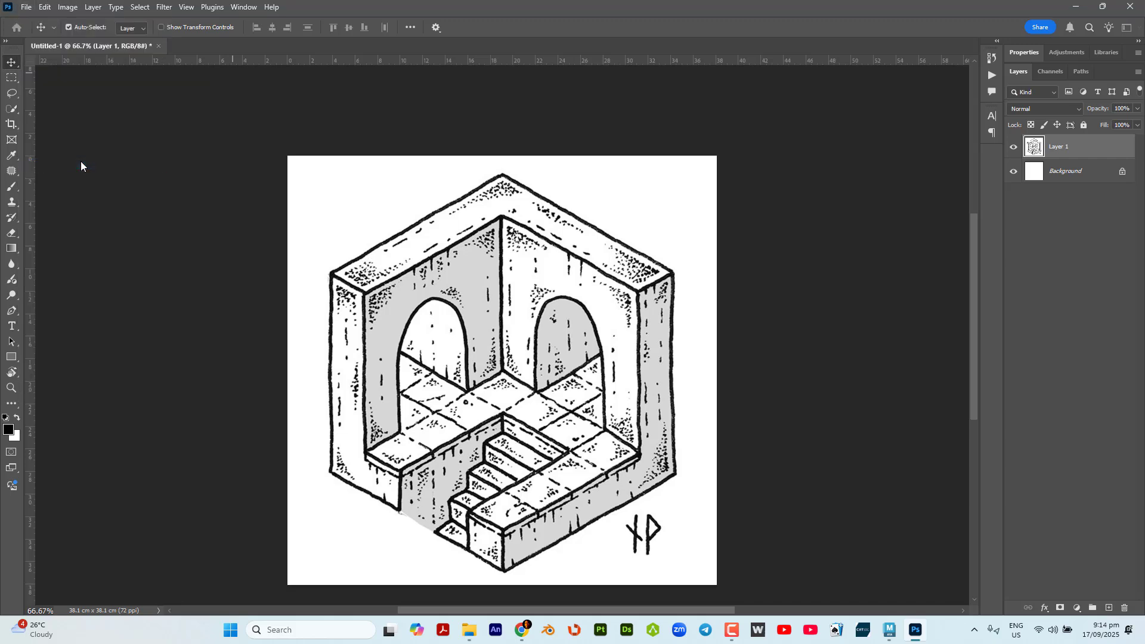
{"action": "left_click", "coordinate": [246, 490]}
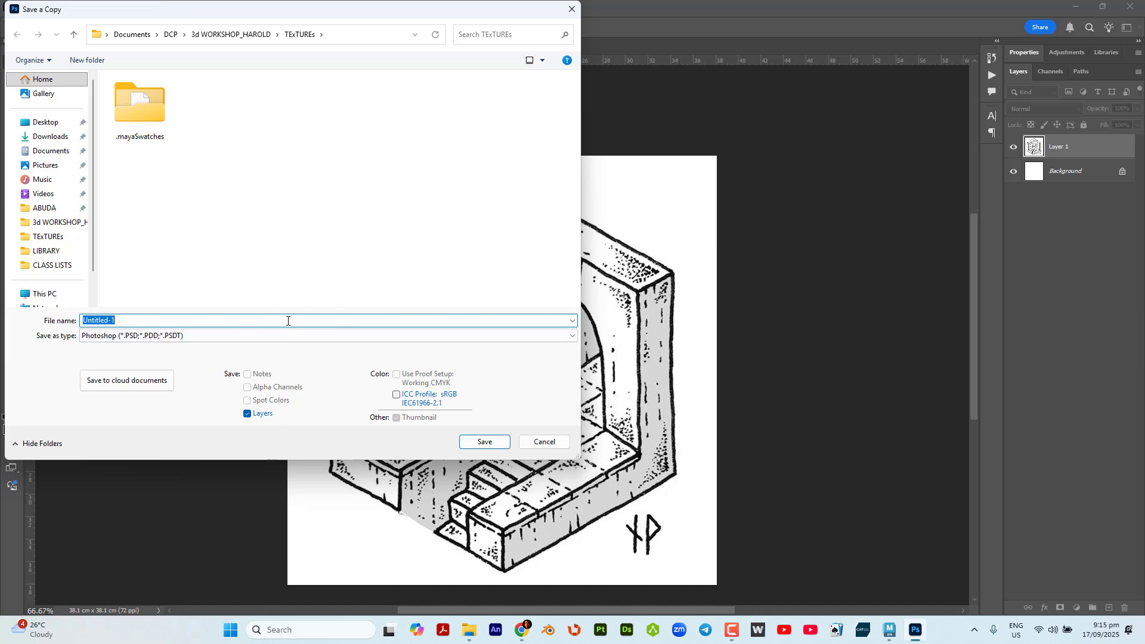
{"action": "key", "text": "ctrl+v"}
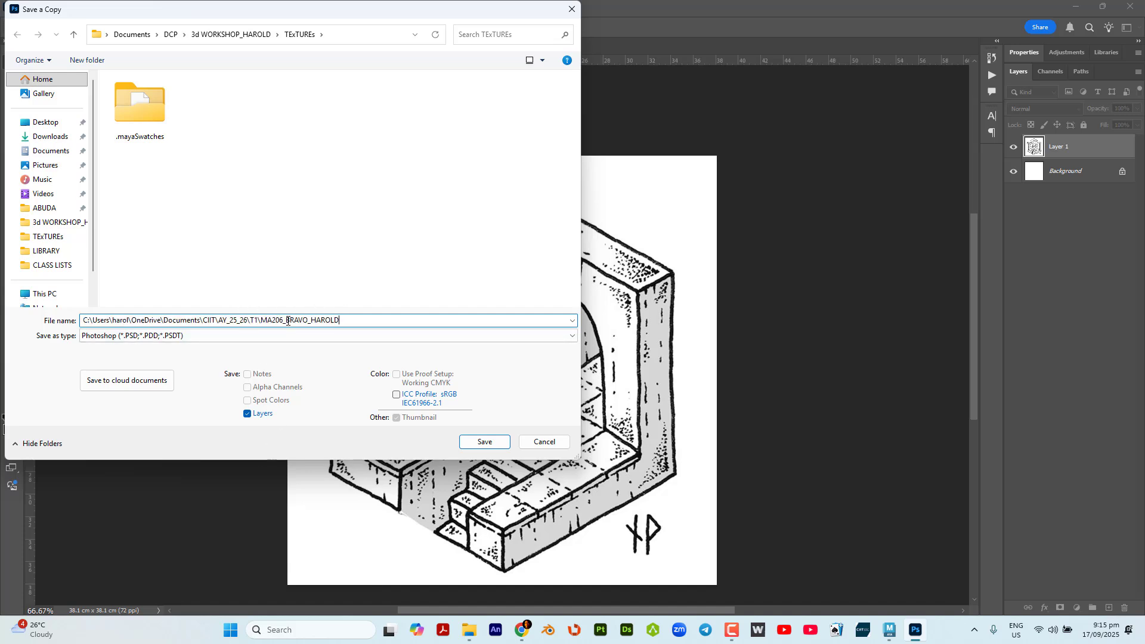
{"action": "key", "text": "ctrl"}
{"action": "key", "text": "ctrl"}
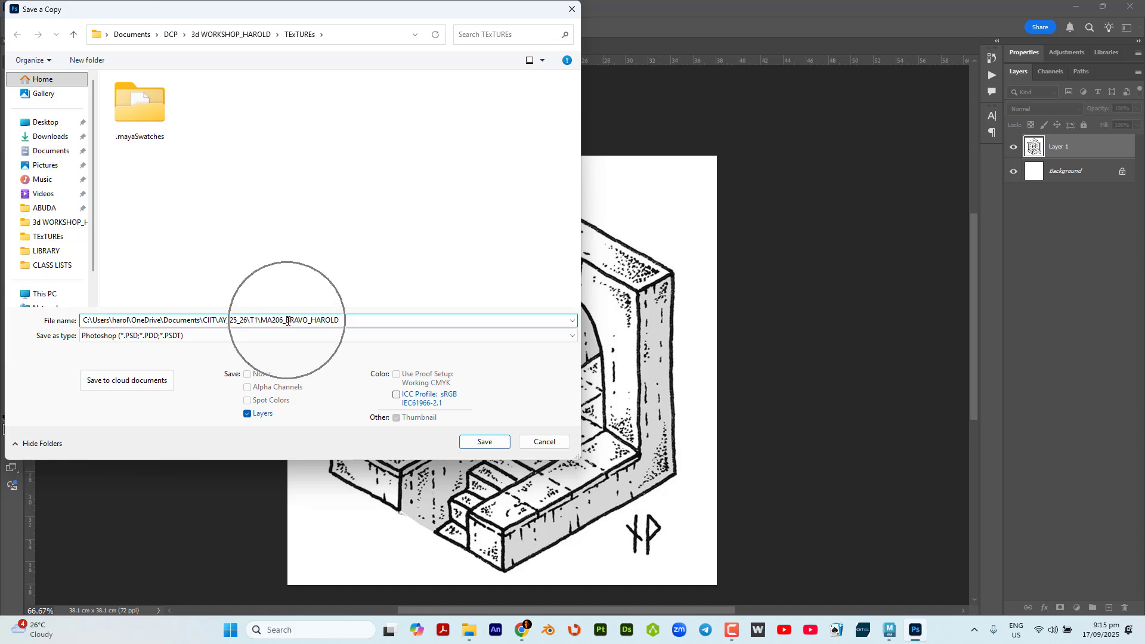
{"action": "key", "text": "Return"}
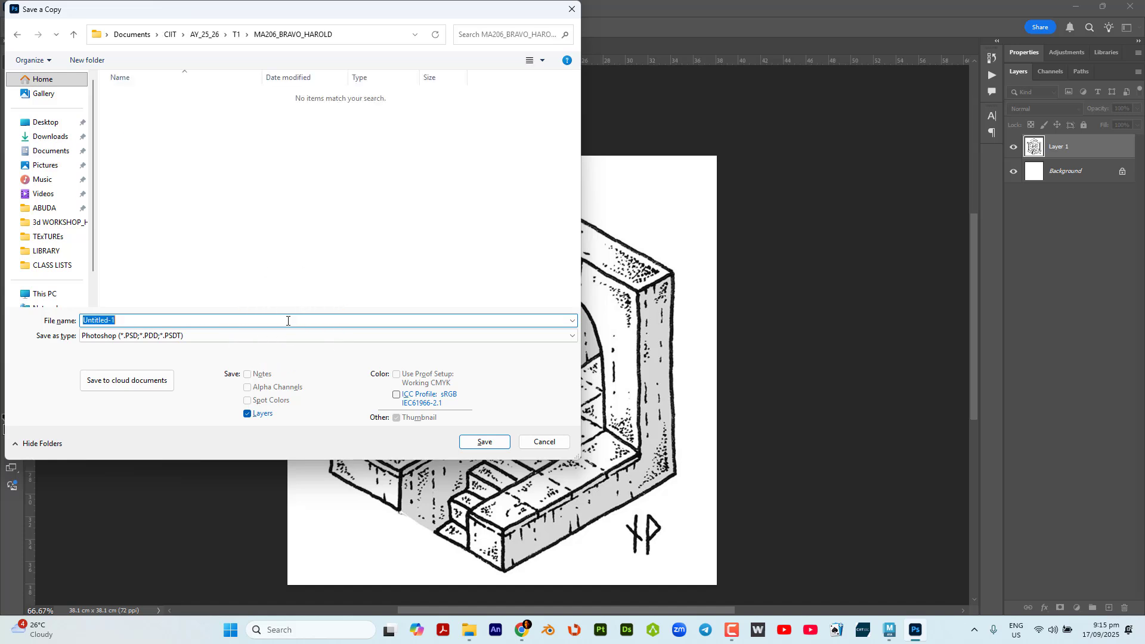
Save the copy as a JPEG named ISO_REF with quality 12 (Maximum) and the Baseline Optimized format
{"action": "left_click", "coordinate": [132, 202]}
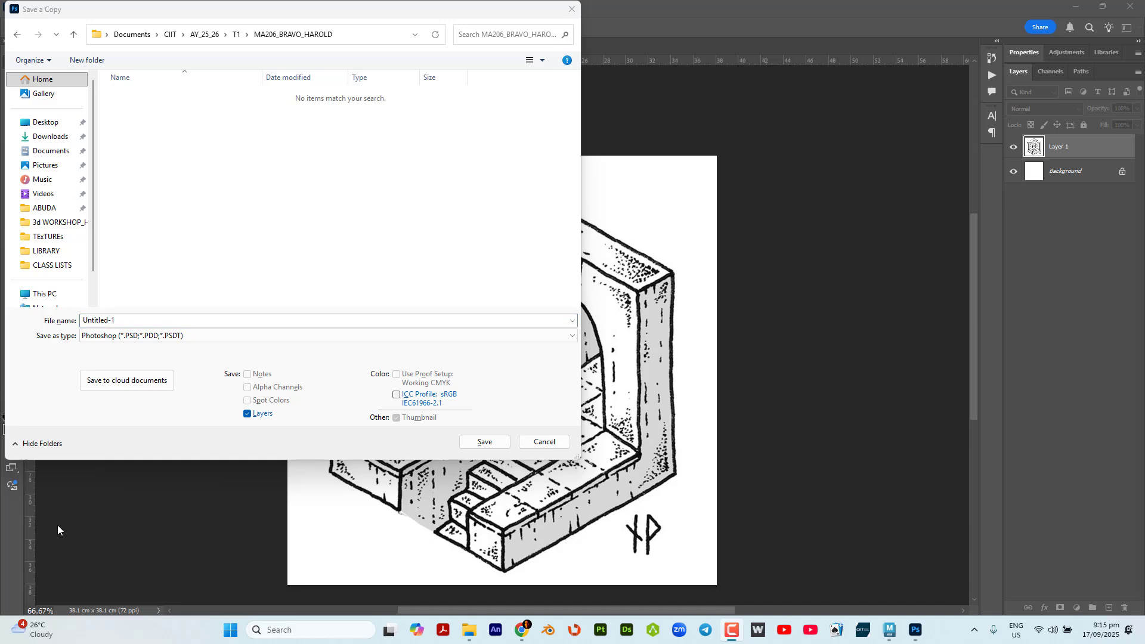
{"action": "key", "text": "ctrl"}
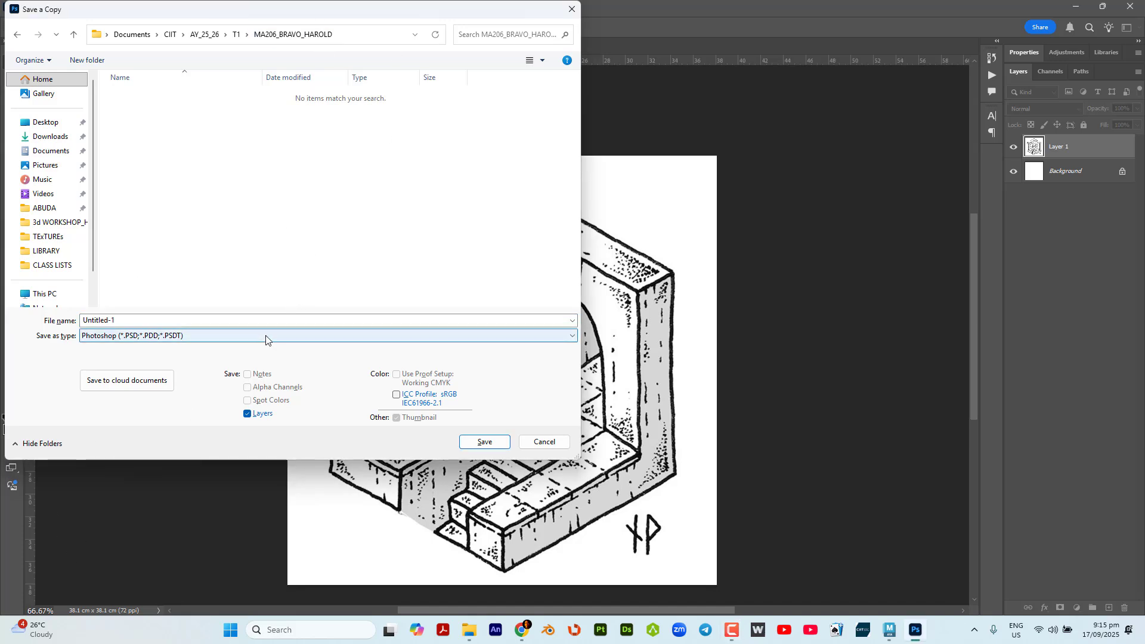
{"action": "left_click", "coordinate": [203, 335]}
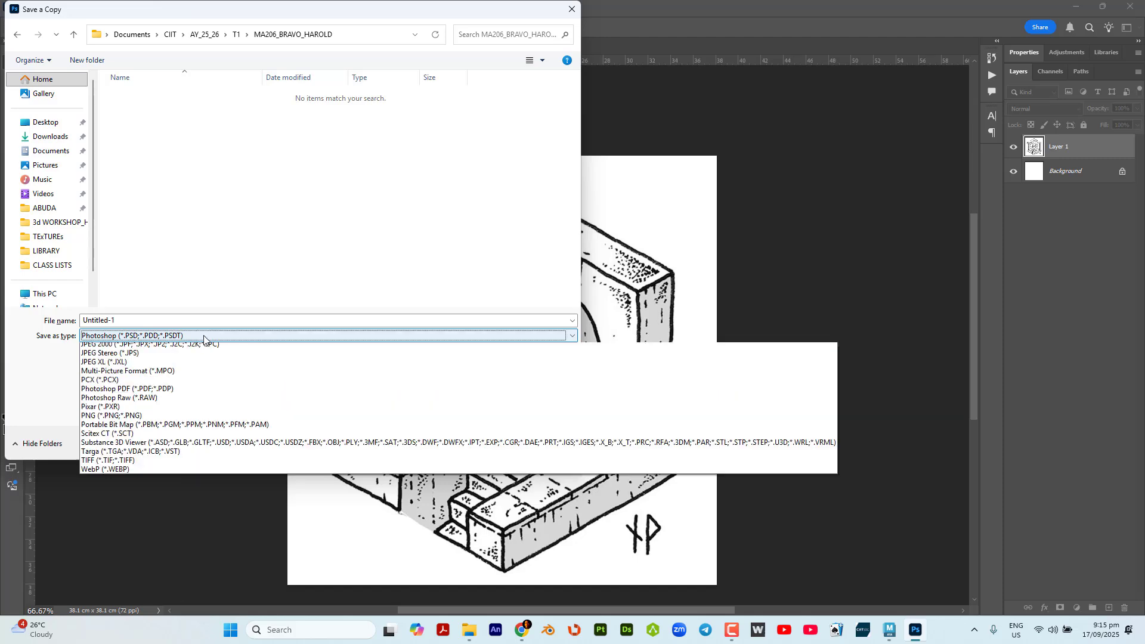
{"action": "key", "text": "ctrl"}
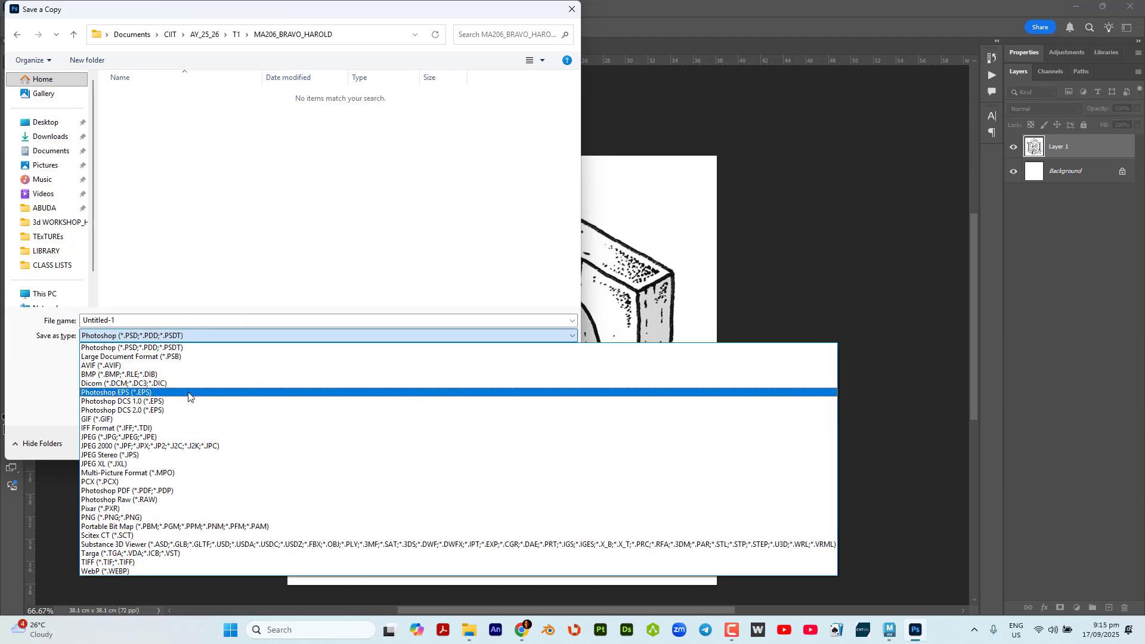
{"action": "left_click", "coordinate": [182, 437]}
{"action": "left_click", "coordinate": [194, 322]}
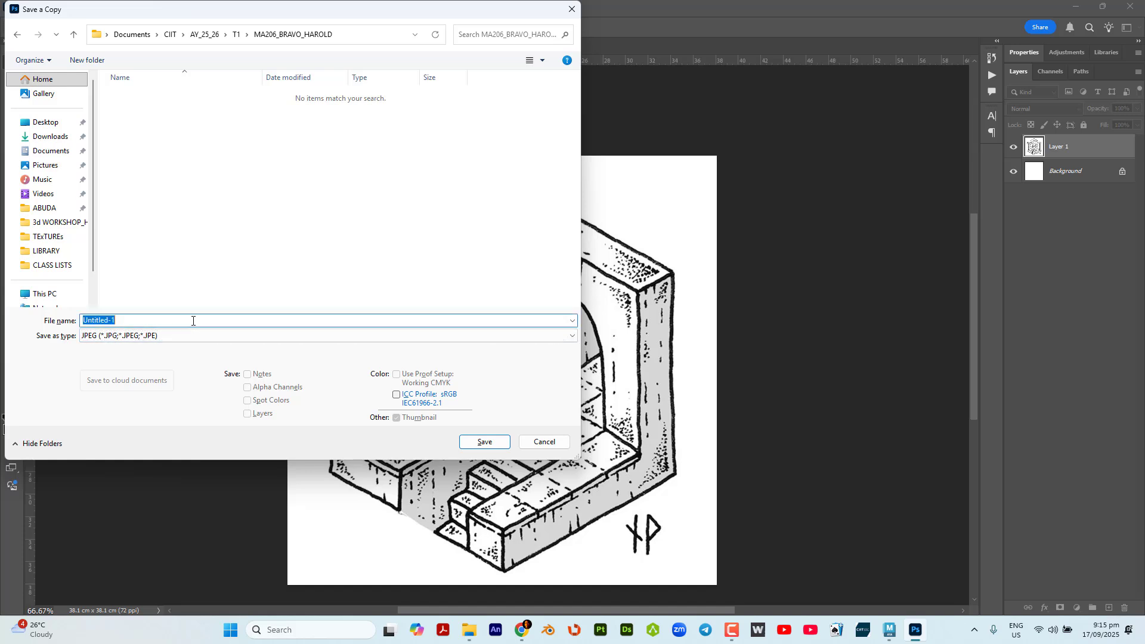
{"action": "type", "text": "ISO_REF"}
{"action": "left_click", "coordinate": [182, 337]}
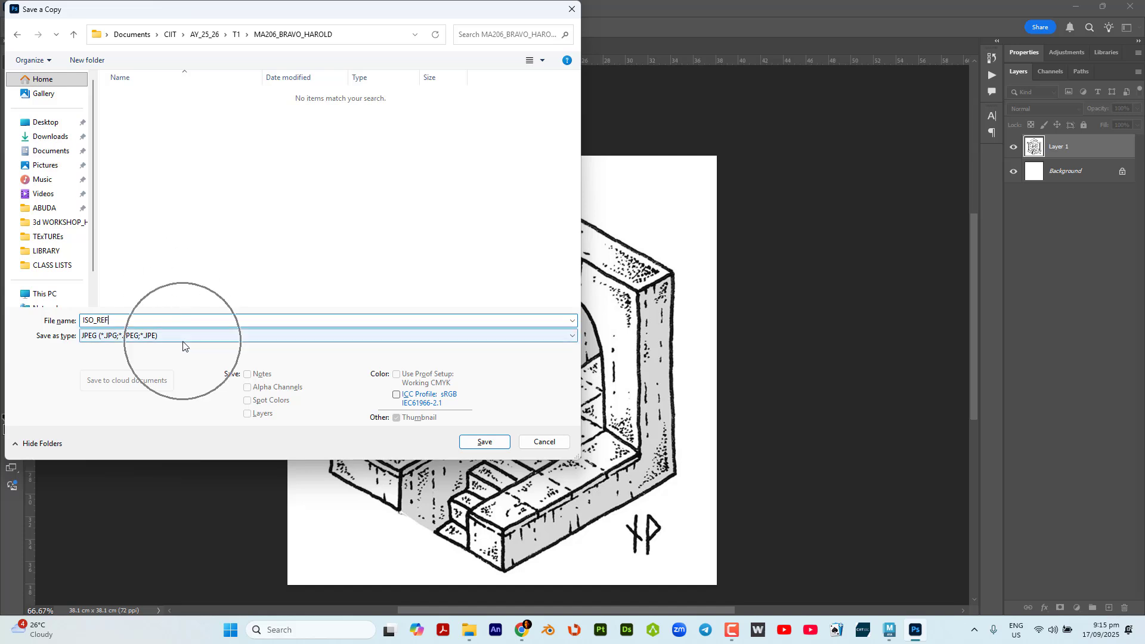
{"action": "left_click", "coordinate": [482, 442]}
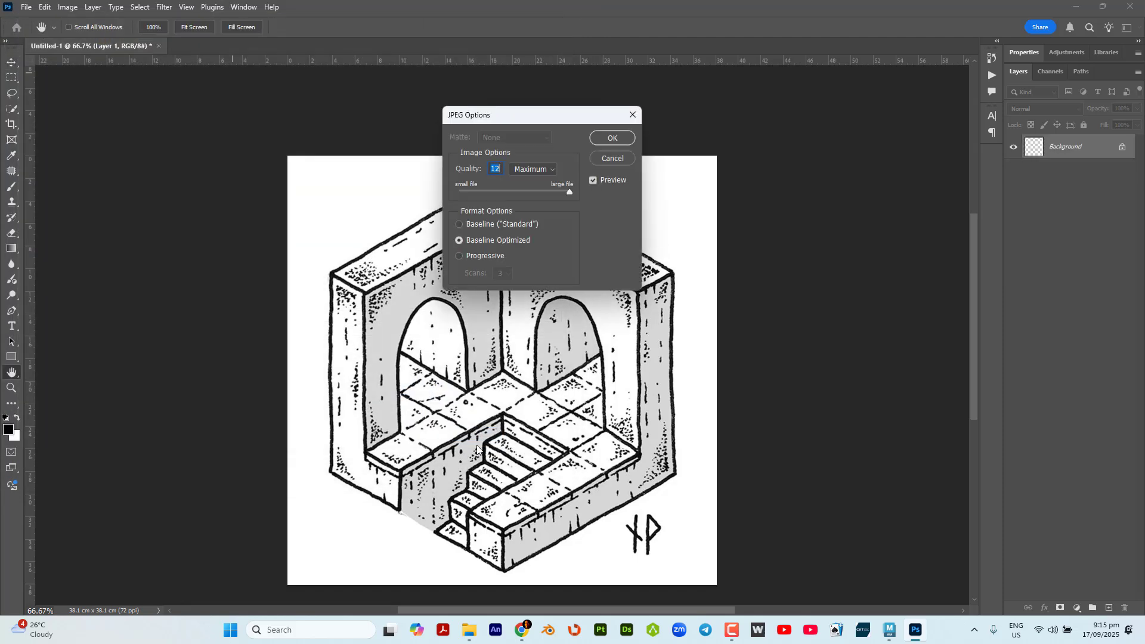
{"action": "left_click", "coordinate": [607, 143]}
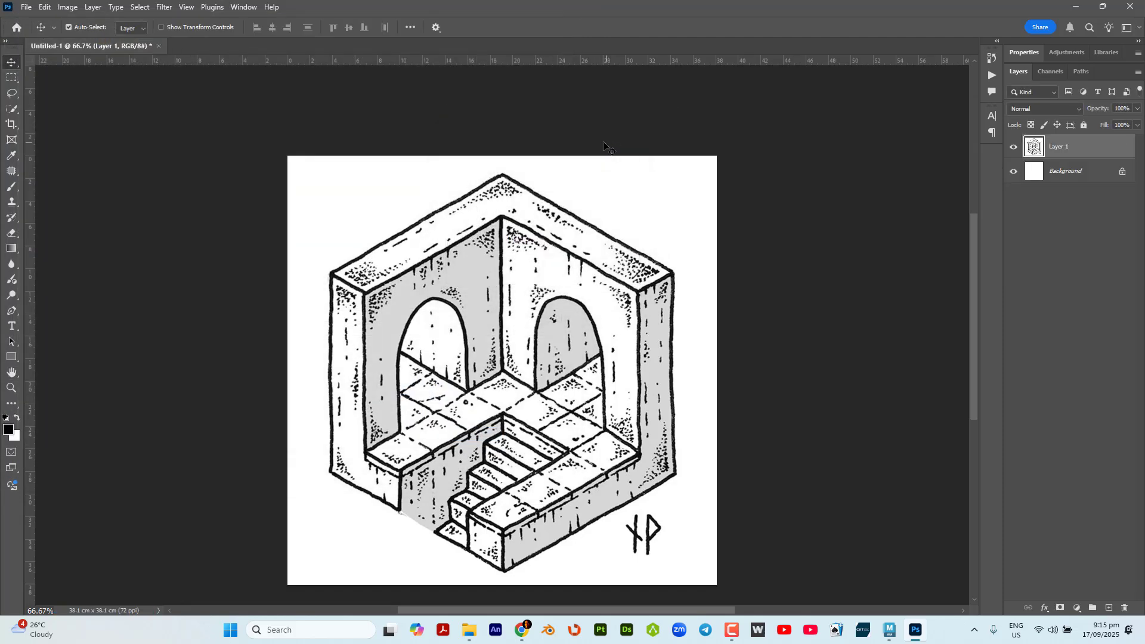
Quit Photoshop without saving the Untitled-1 document, select ISO_REF in the project folder, and switch to Maya
{"action": "left_click", "coordinate": [1136, 8]}
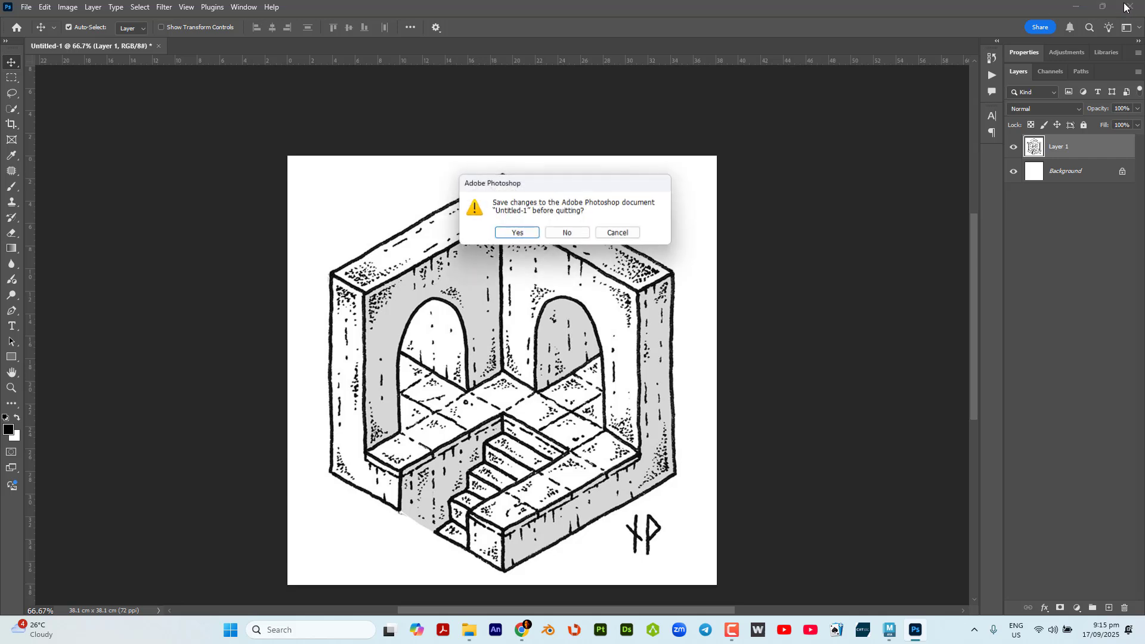
{"action": "left_click", "coordinate": [567, 235]}
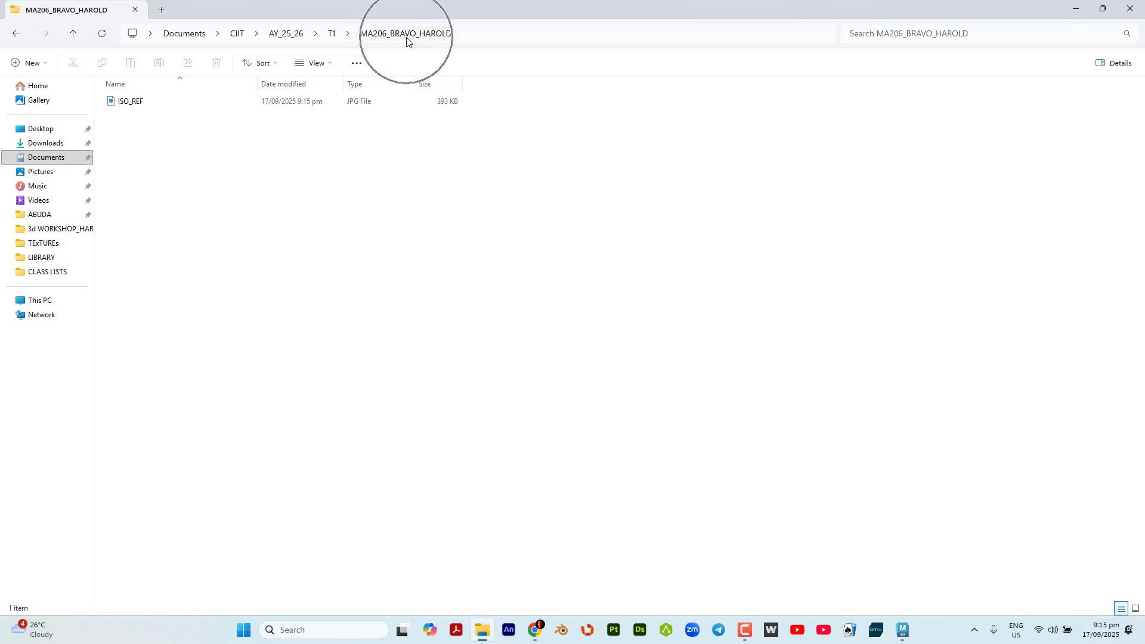
{"action": "left_click", "coordinate": [145, 104]}
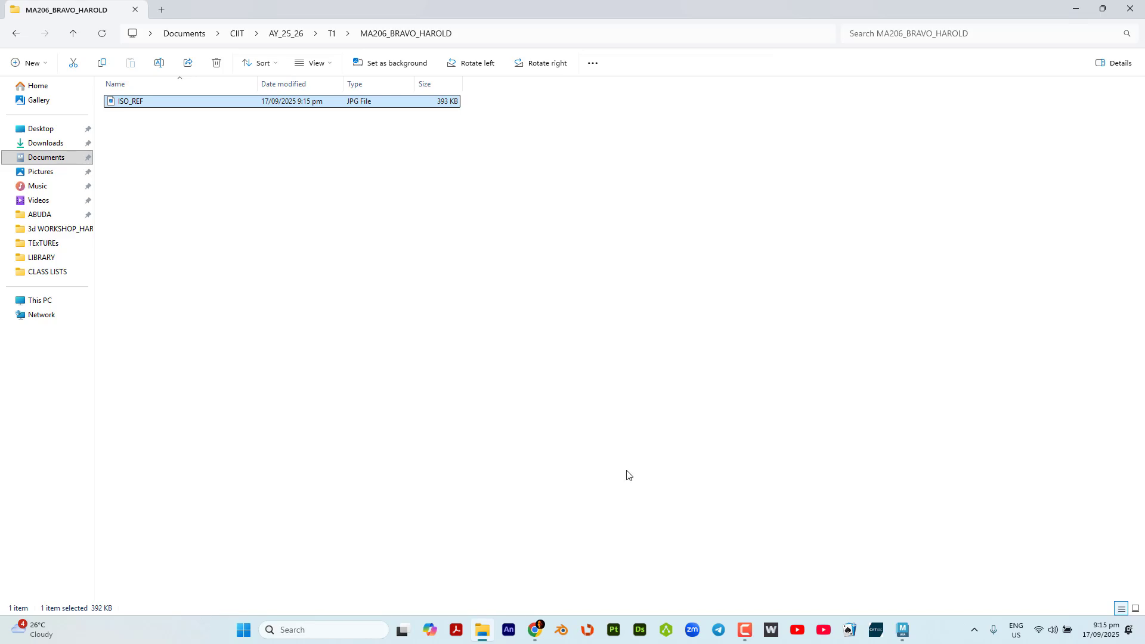
{"action": "left_click", "coordinate": [903, 630]}
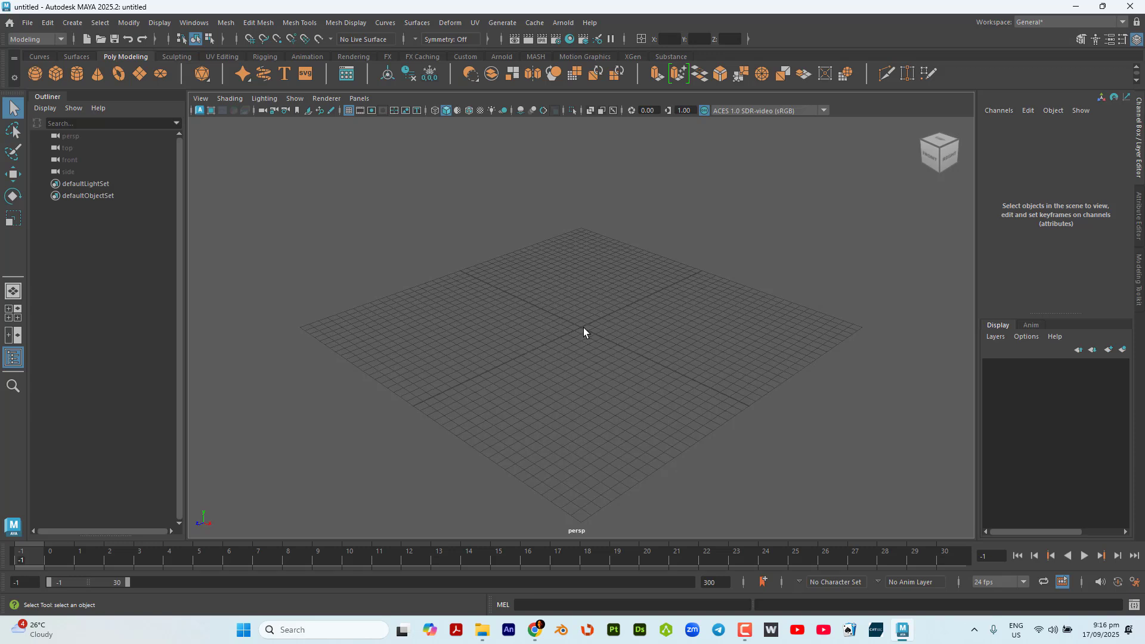
Reset the current General workspace to its default layout
{"action": "left_click", "coordinate": [1038, 23]}
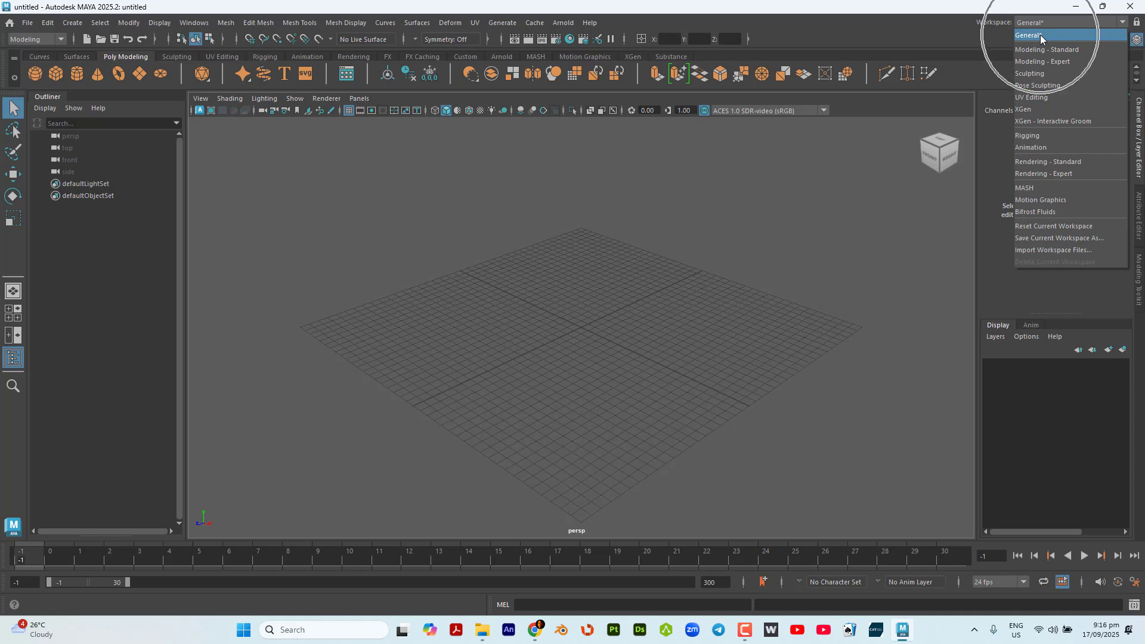
{"action": "left_click", "coordinate": [1051, 228]}
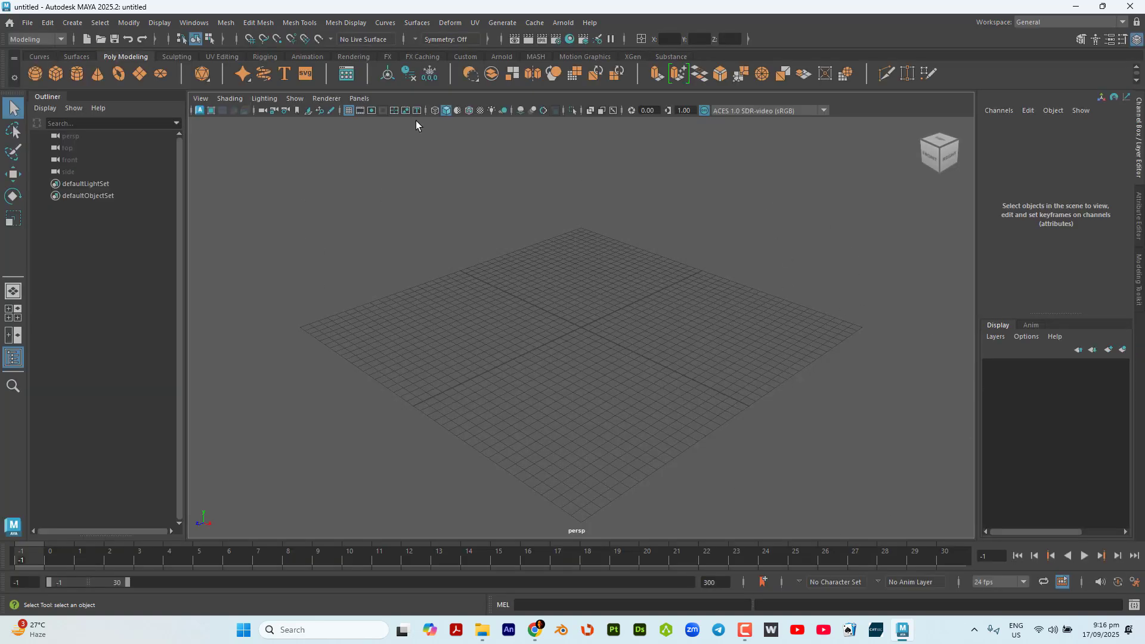
{"action": "left_click", "coordinate": [672, 381]}
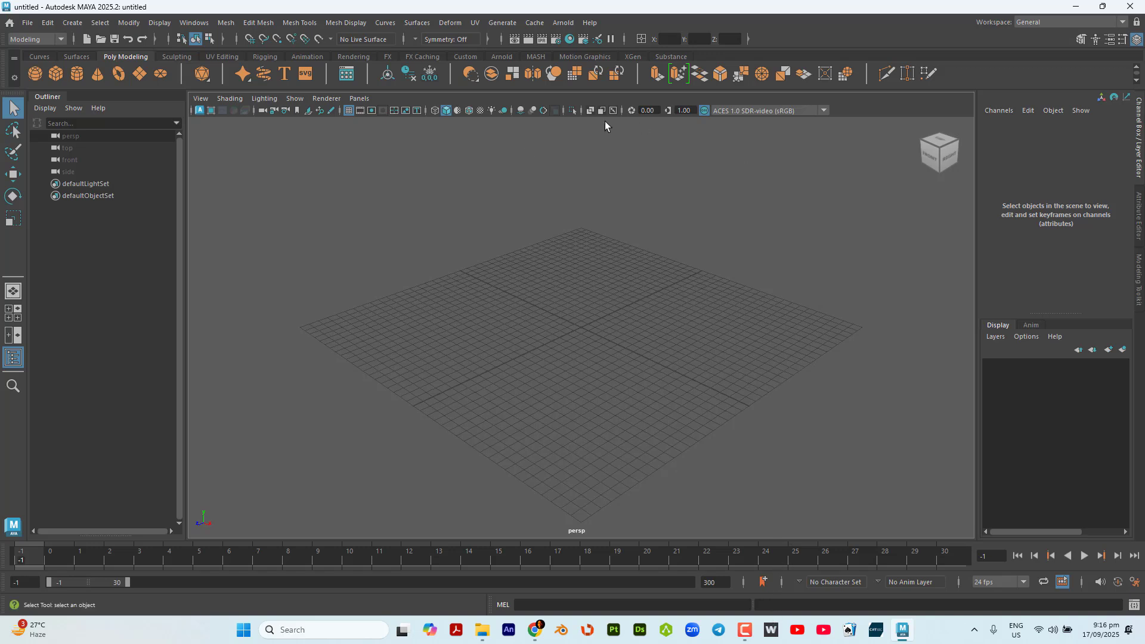
{"action": "left_click", "coordinate": [721, 334]}
{"action": "left_click", "coordinate": [784, 397]}
Hide the Time Slider and the Range Slider from the interface
{"action": "left_click", "coordinate": [195, 24]}
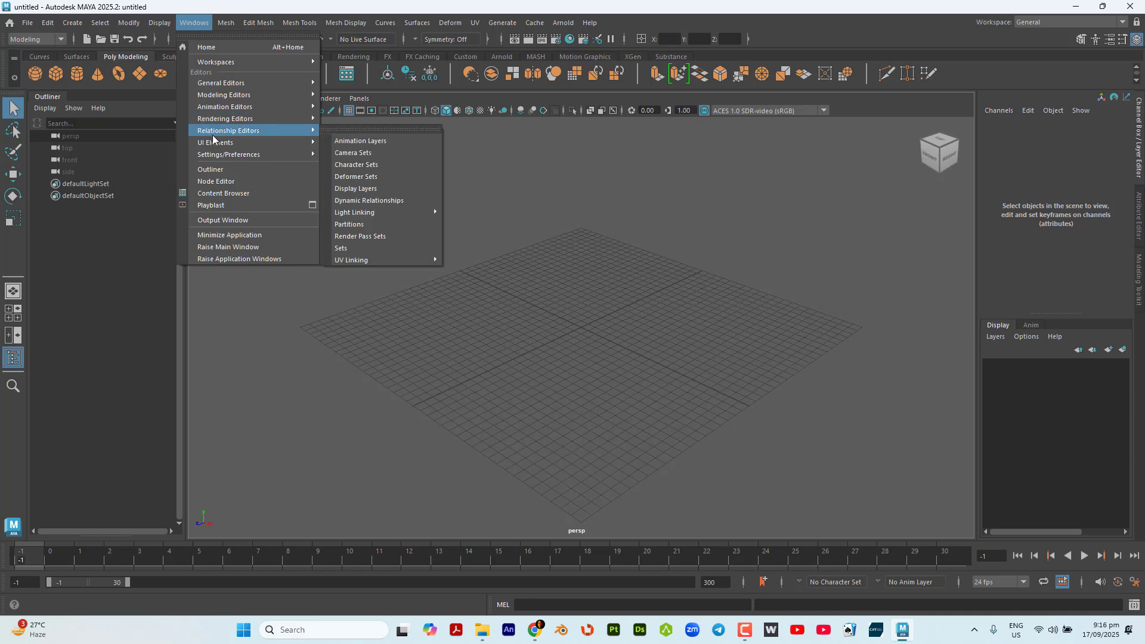
{"action": "mouse_move", "coordinate": [215, 144]}
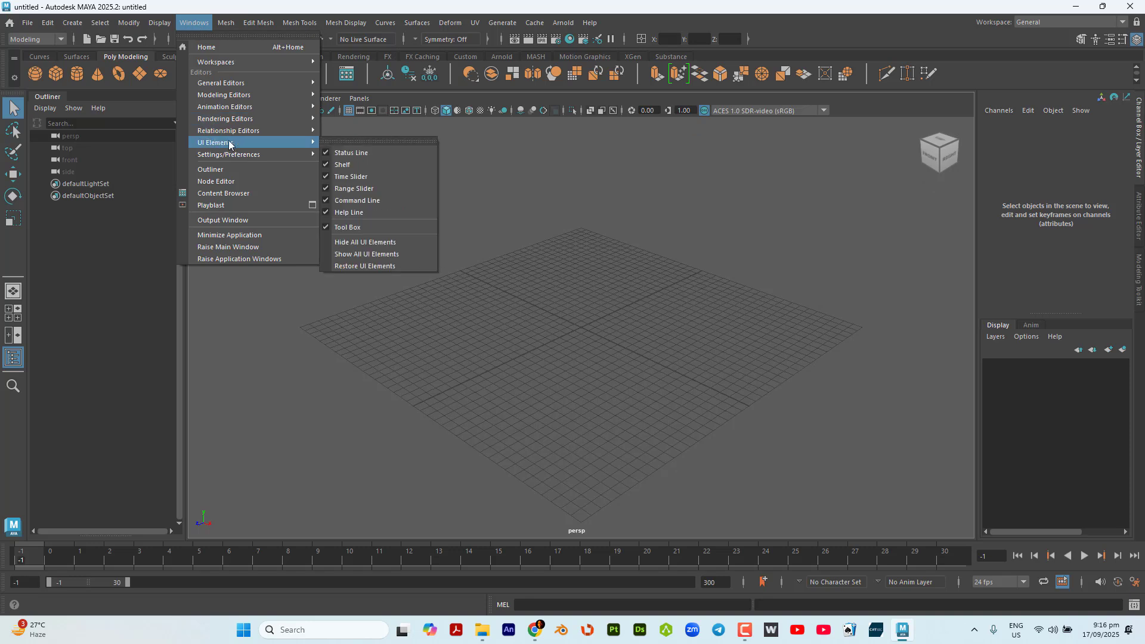
{"action": "left_click", "coordinate": [326, 177]}
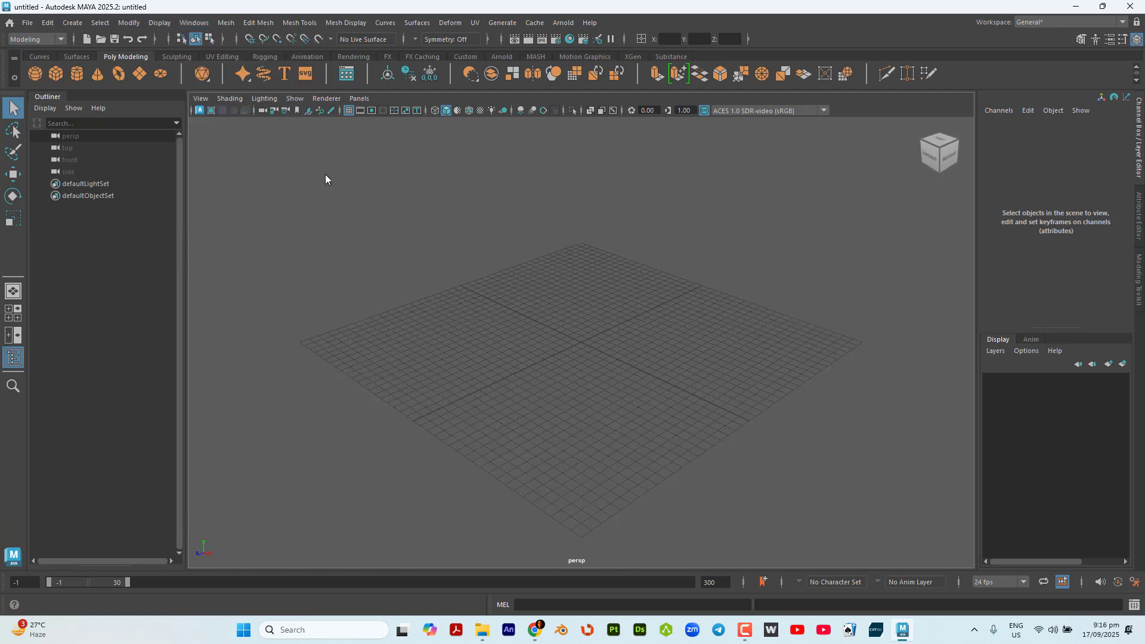
{"action": "left_click", "coordinate": [196, 24]}
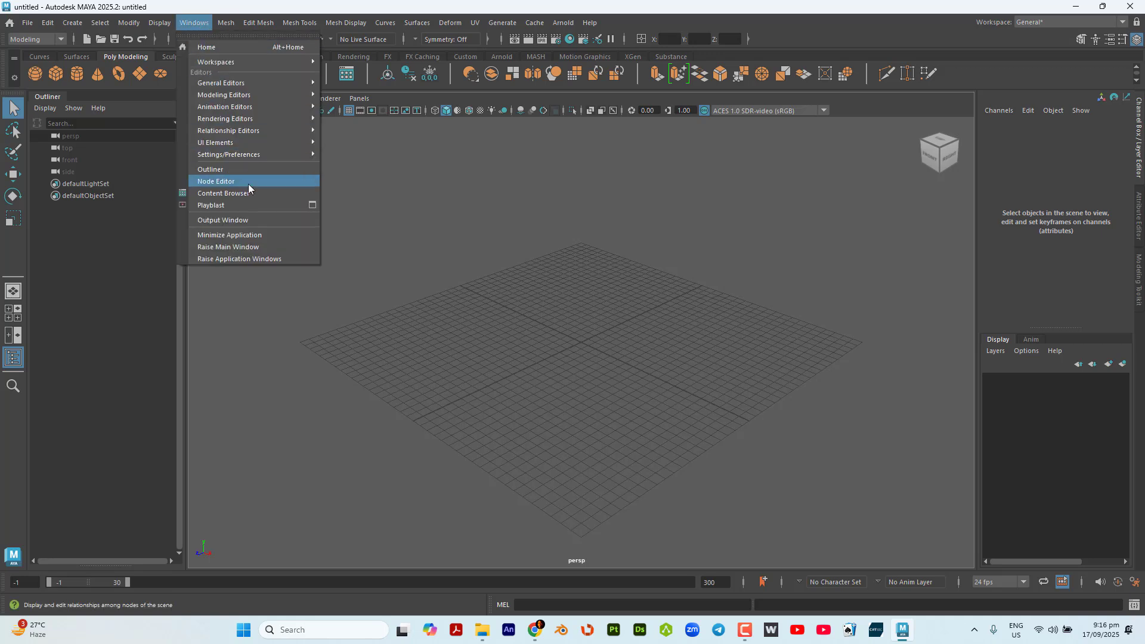
{"action": "mouse_move", "coordinate": [267, 147]}
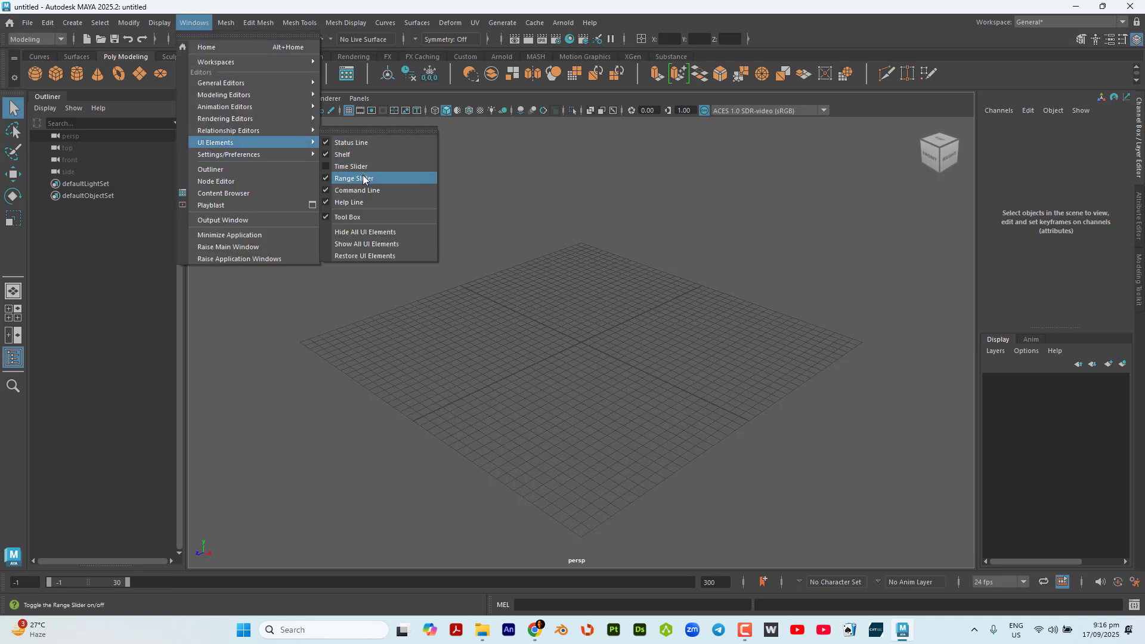
{"action": "left_click", "coordinate": [326, 178]}
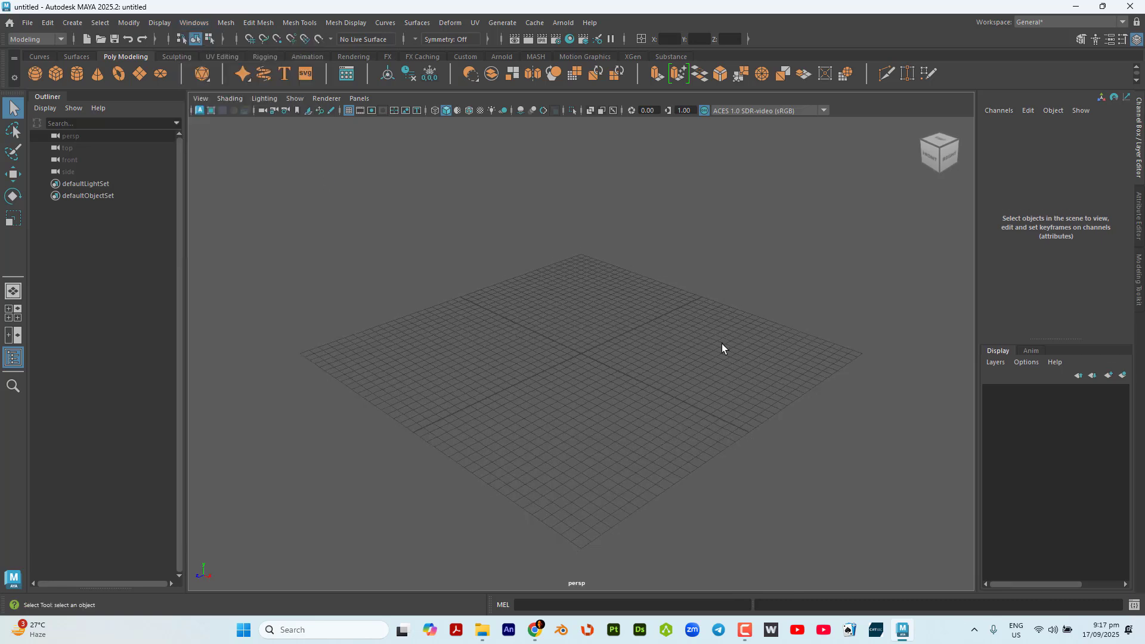
{"action": "left_click", "coordinate": [649, 583]}
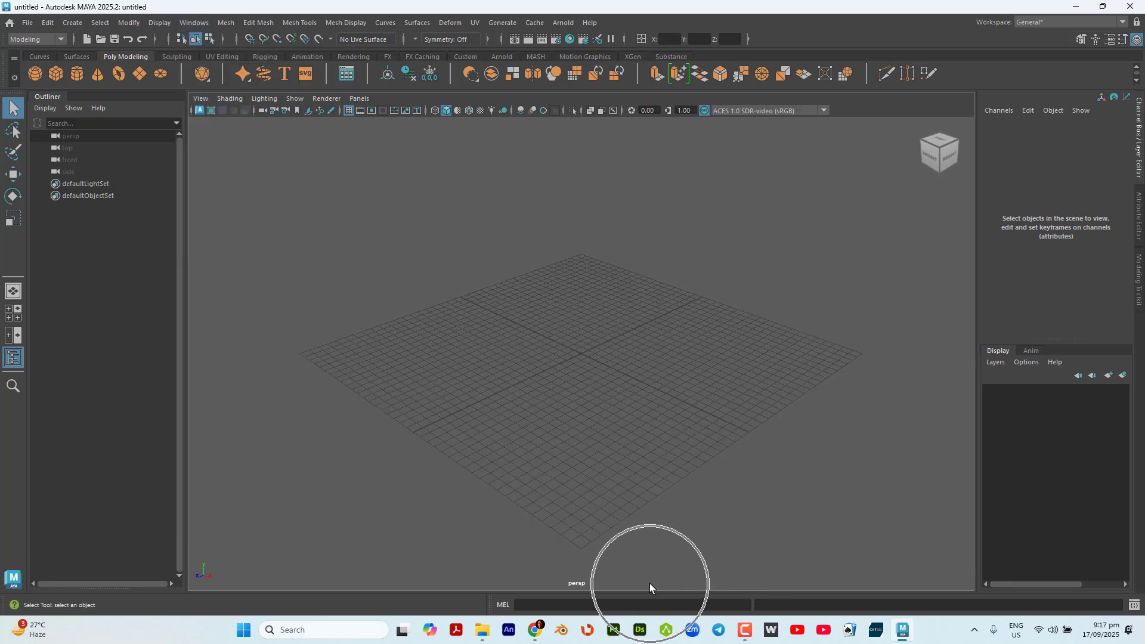
Hide the Command Line from the interface to free more room for the viewport
{"action": "left_click", "coordinate": [191, 22]}
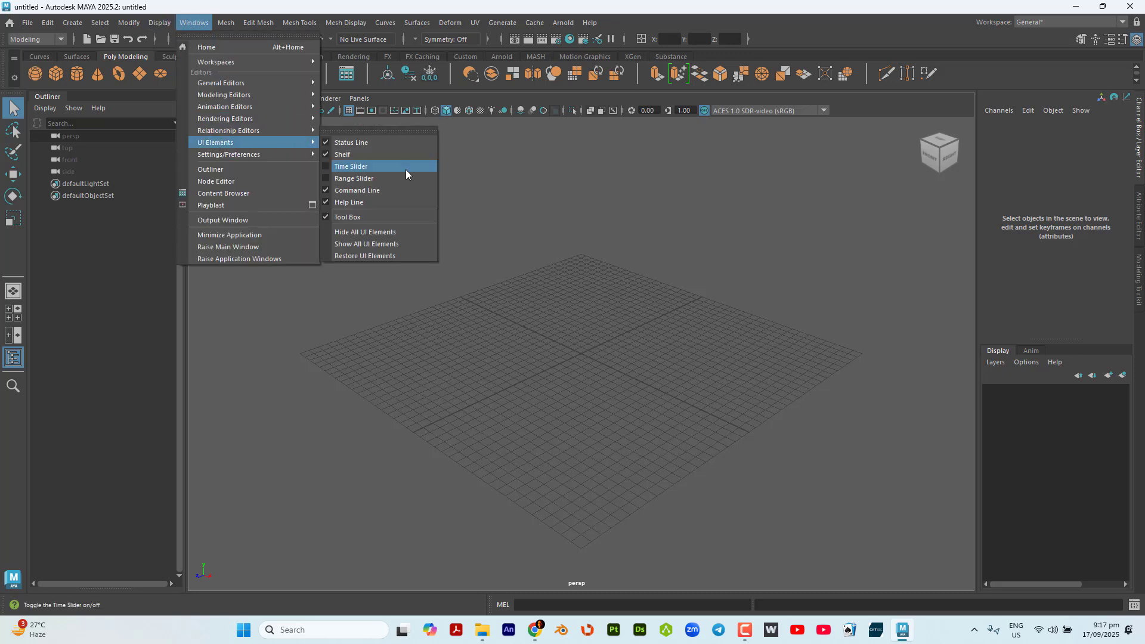
{"action": "left_click", "coordinate": [326, 191]}
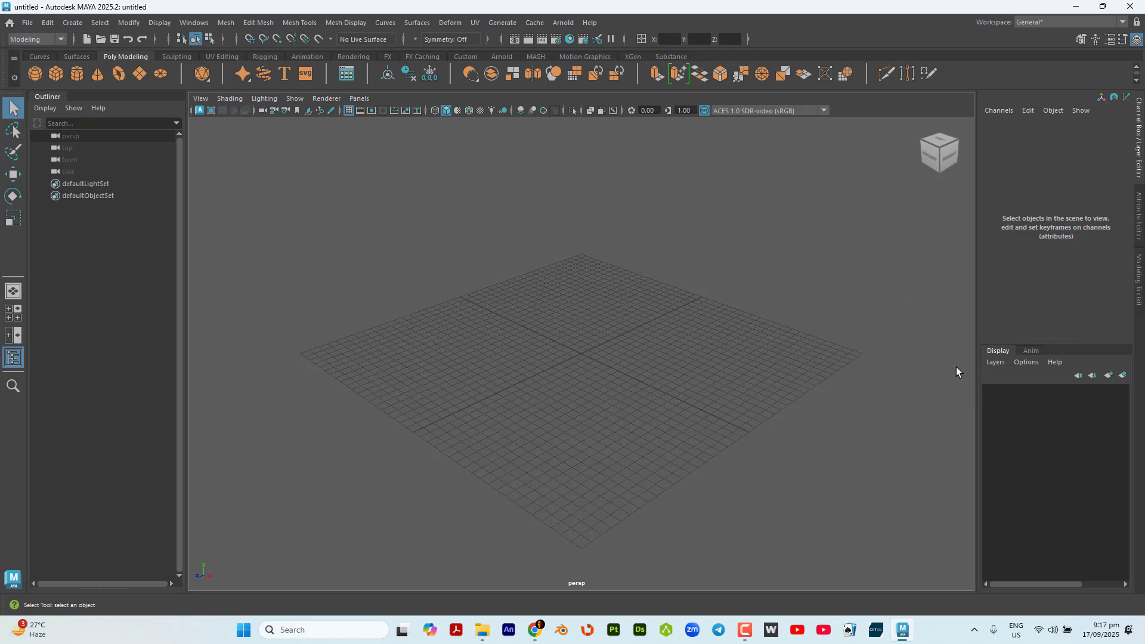
{"action": "left_click", "coordinate": [654, 209]}
{"action": "left_click", "coordinate": [570, 233]}
Toggle between the four-view layout and single maximized views to examine the top, front, side and perspective views
{"action": "key", "text": "space"}
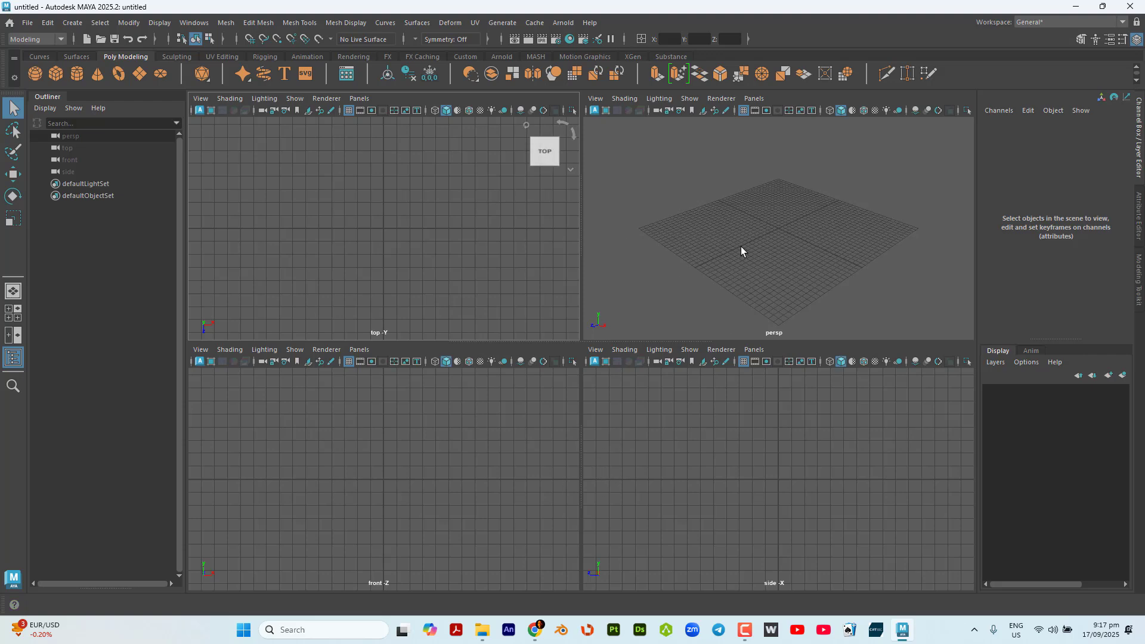
{"action": "key", "text": "space"}
{"action": "key", "text": "space"}
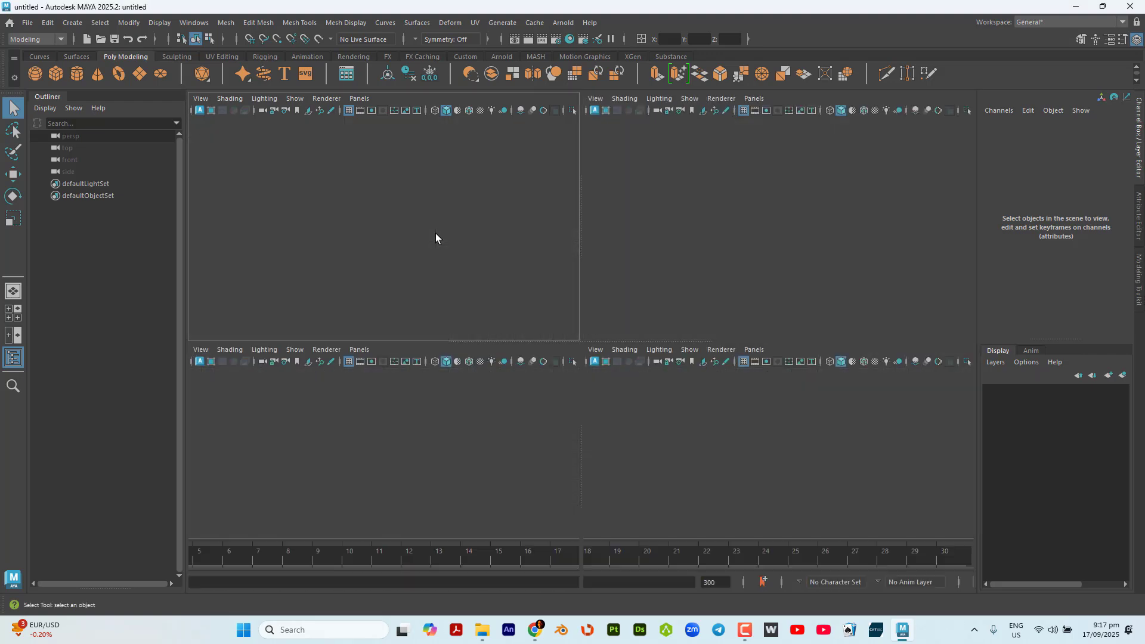
{"action": "key", "text": "space"}
{"action": "key", "text": "space"}
{"action": "key", "text": "space"}
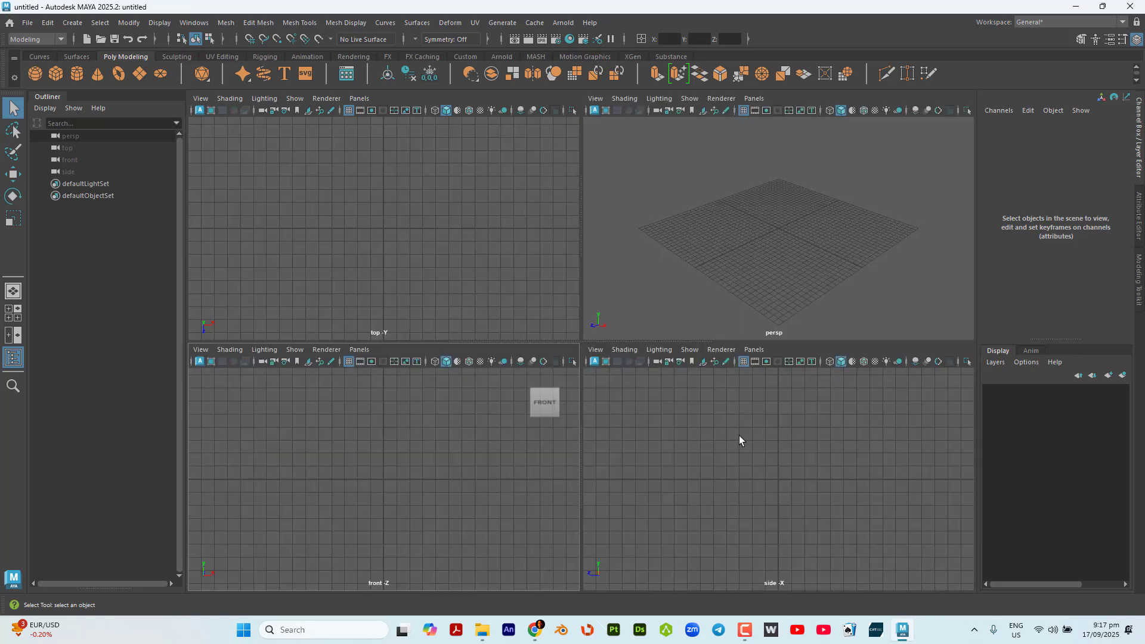
{"action": "key", "text": "space"}
{"action": "key", "text": "space"}
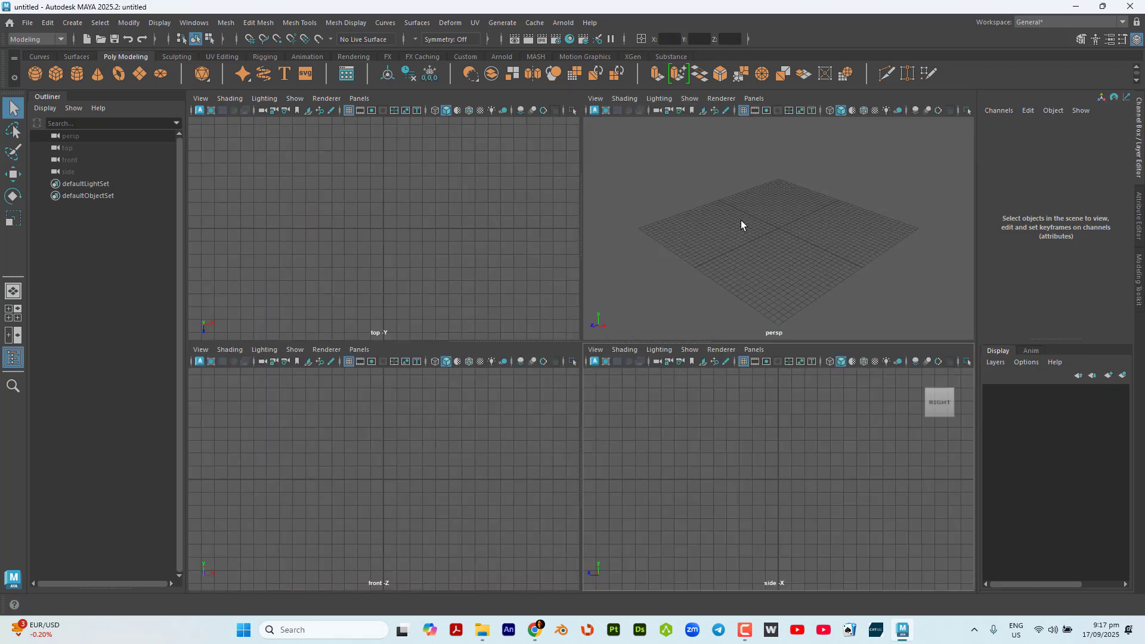
{"action": "key", "text": "space"}
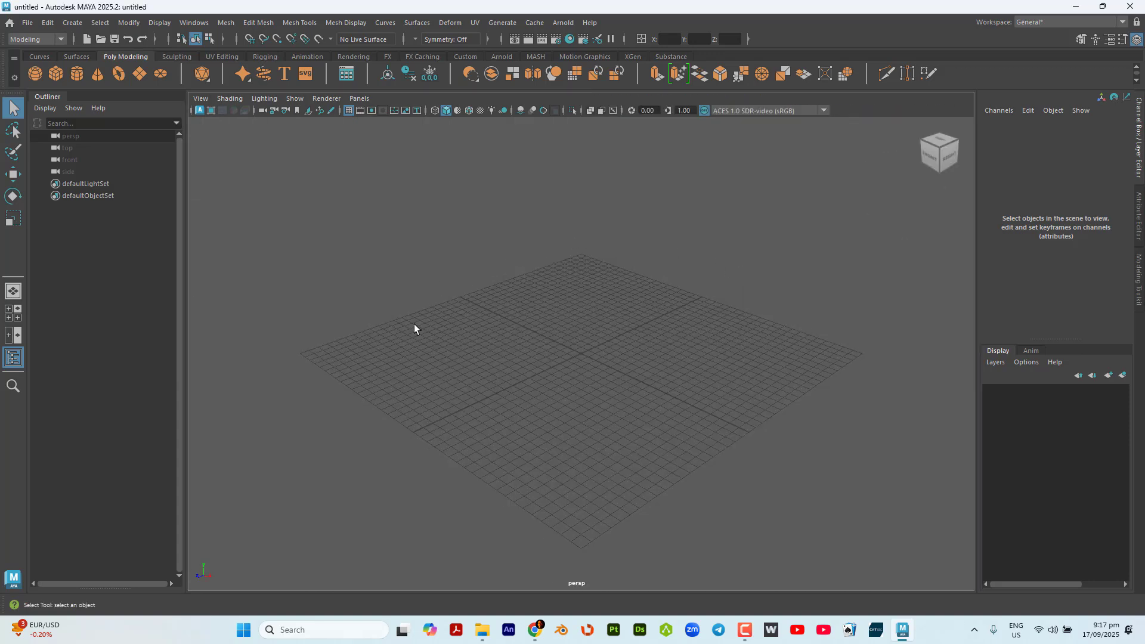
{"action": "key", "text": "space"}
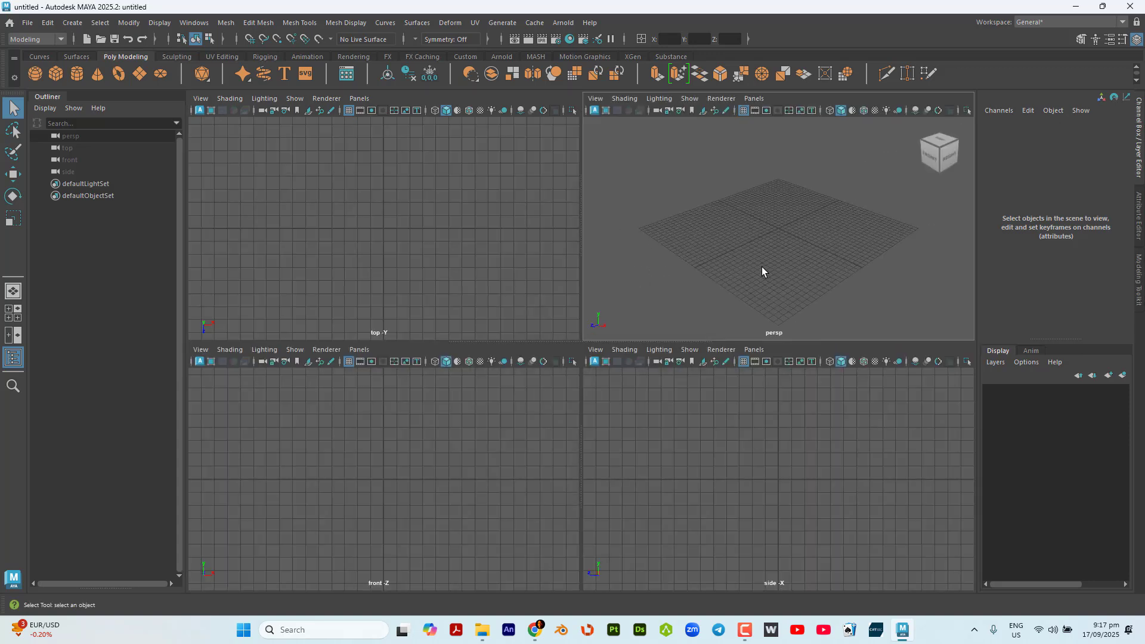
Change the viewport layout to Two Panes Side by Side
{"action": "key", "text": "ctrl"}
{"action": "key", "text": "ctrl"}
{"action": "key", "text": "ctrl"}
{"action": "key", "text": "ctrl"}
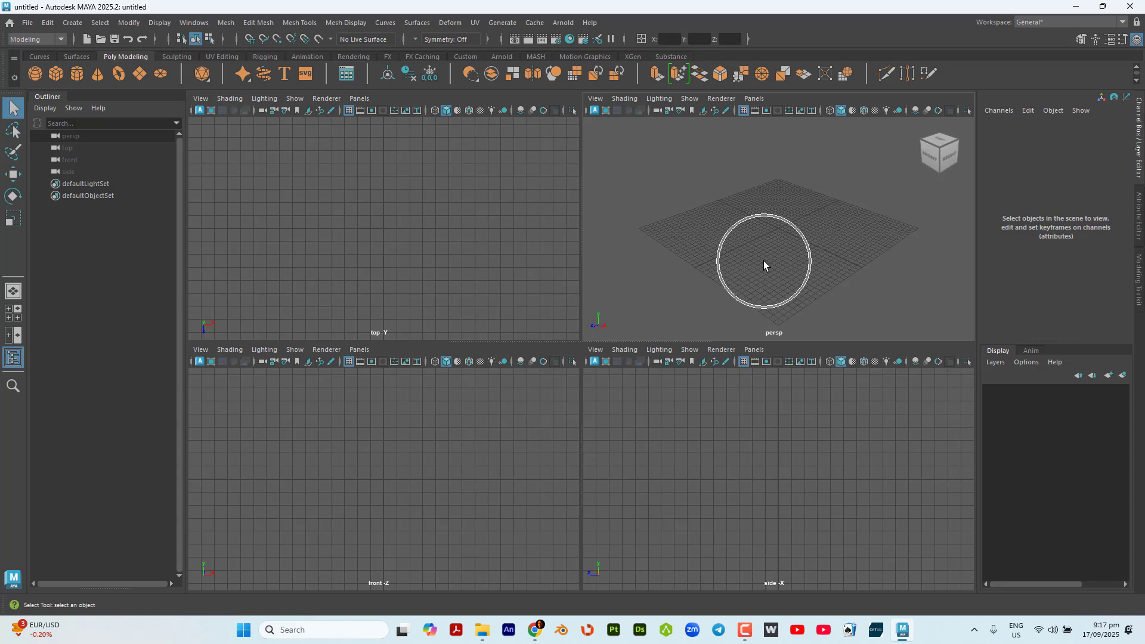
{"action": "left_click", "coordinate": [762, 100]}
{"action": "key", "text": "ctrl"}
{"action": "key", "text": "ctrl"}
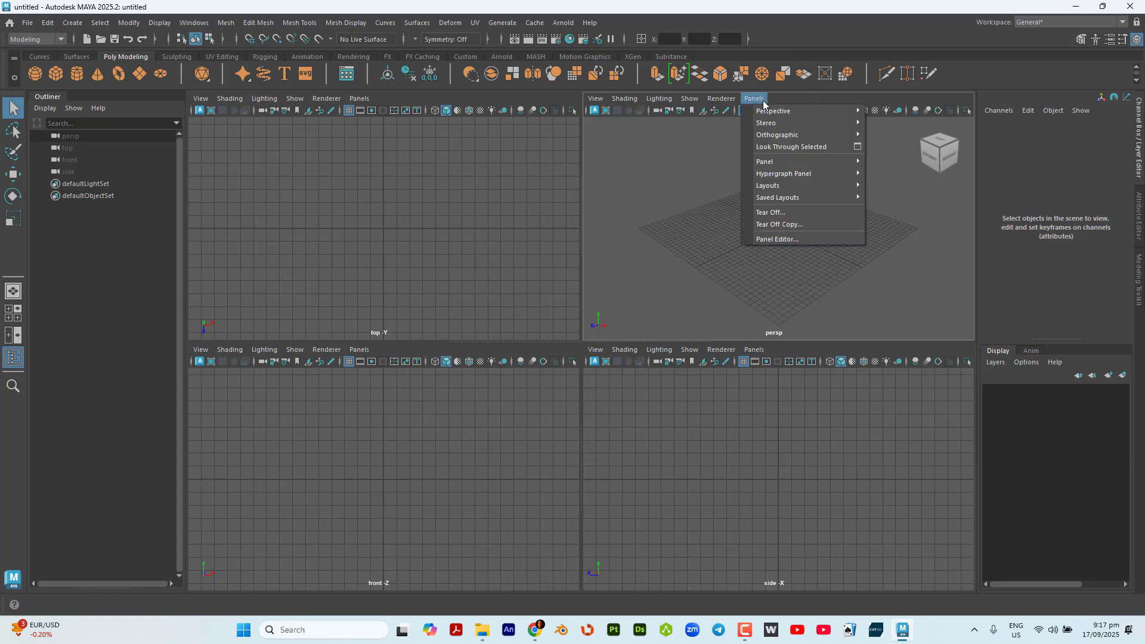
{"action": "mouse_move", "coordinate": [778, 190]}
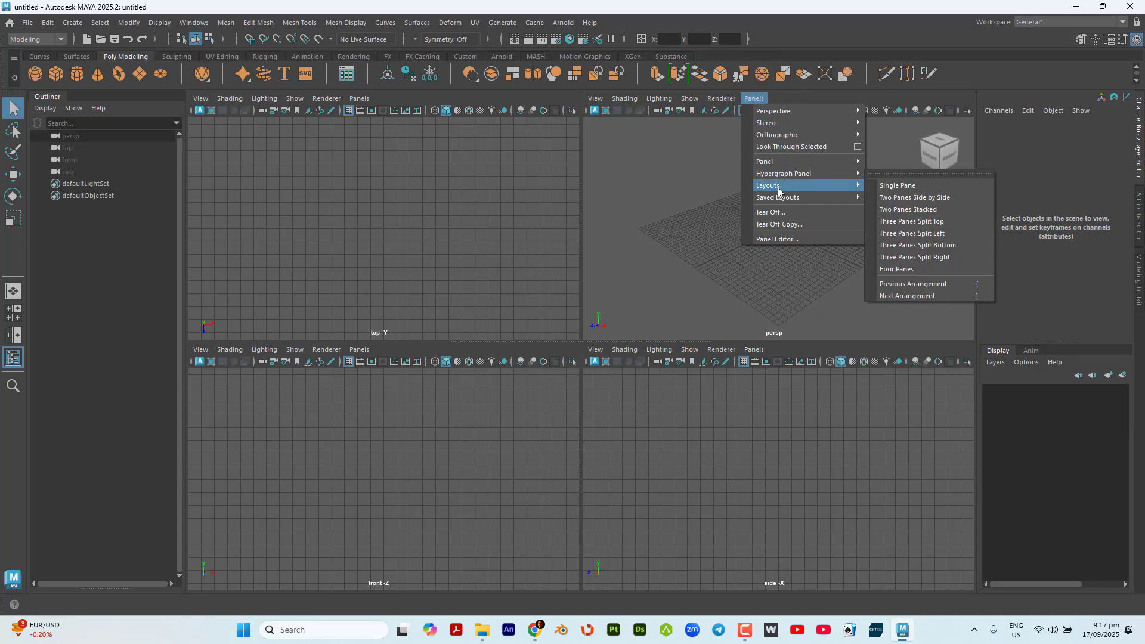
{"action": "left_click", "coordinate": [941, 201]}
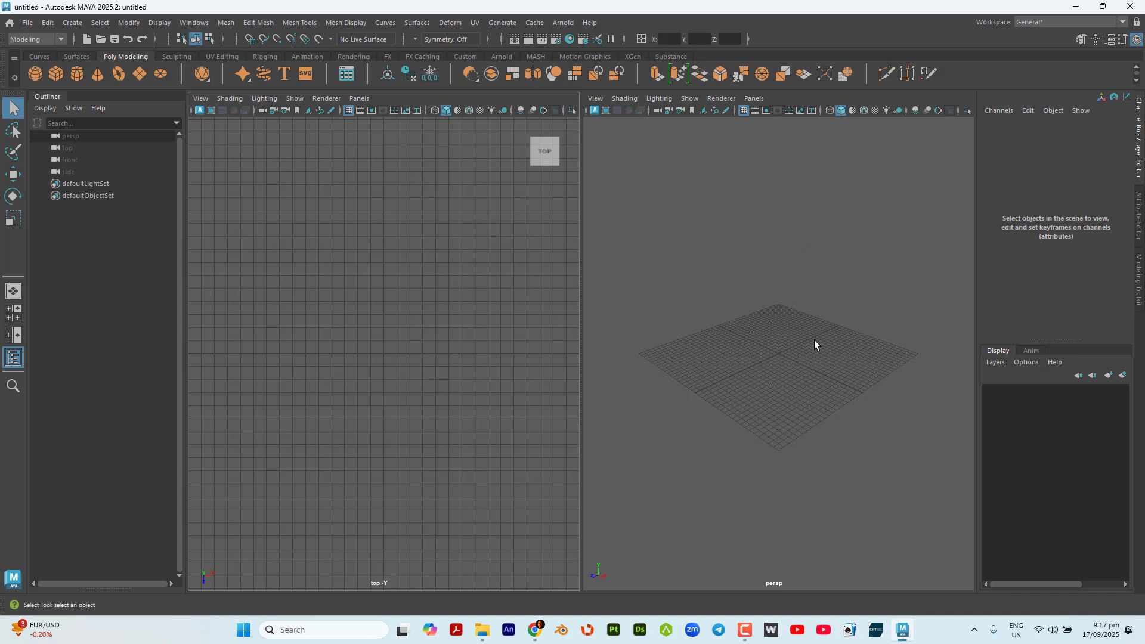
Switch the pane showing the top view to the front orthographic view, beside the perspective pane
{"action": "left_click", "coordinate": [761, 285]}
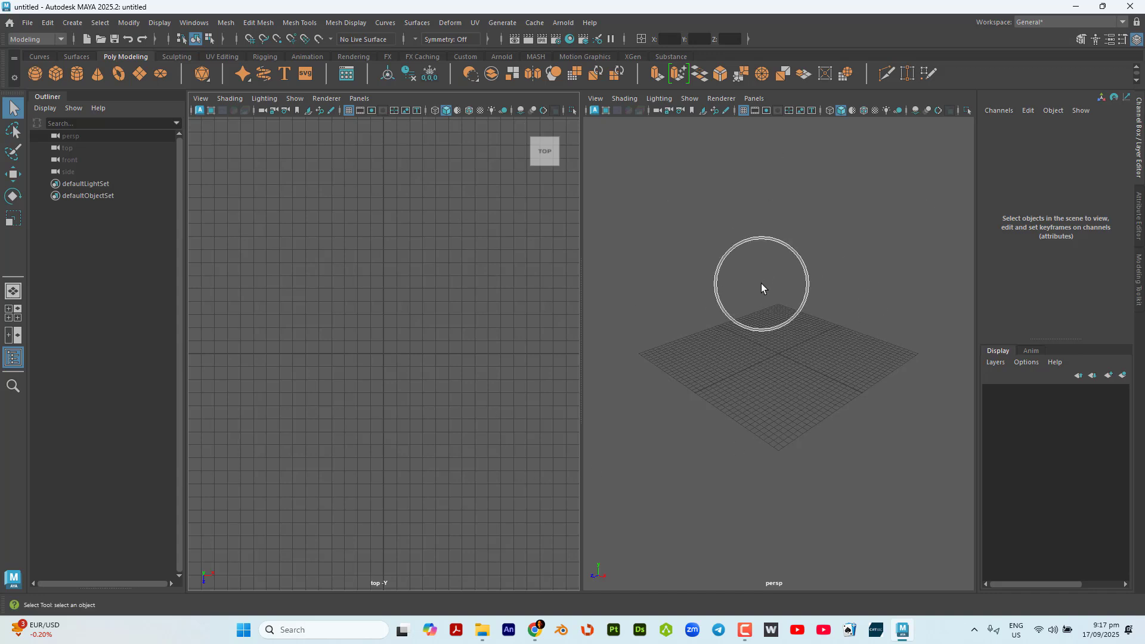
{"action": "left_click", "coordinate": [413, 284]}
{"action": "left_click", "coordinate": [412, 284]}
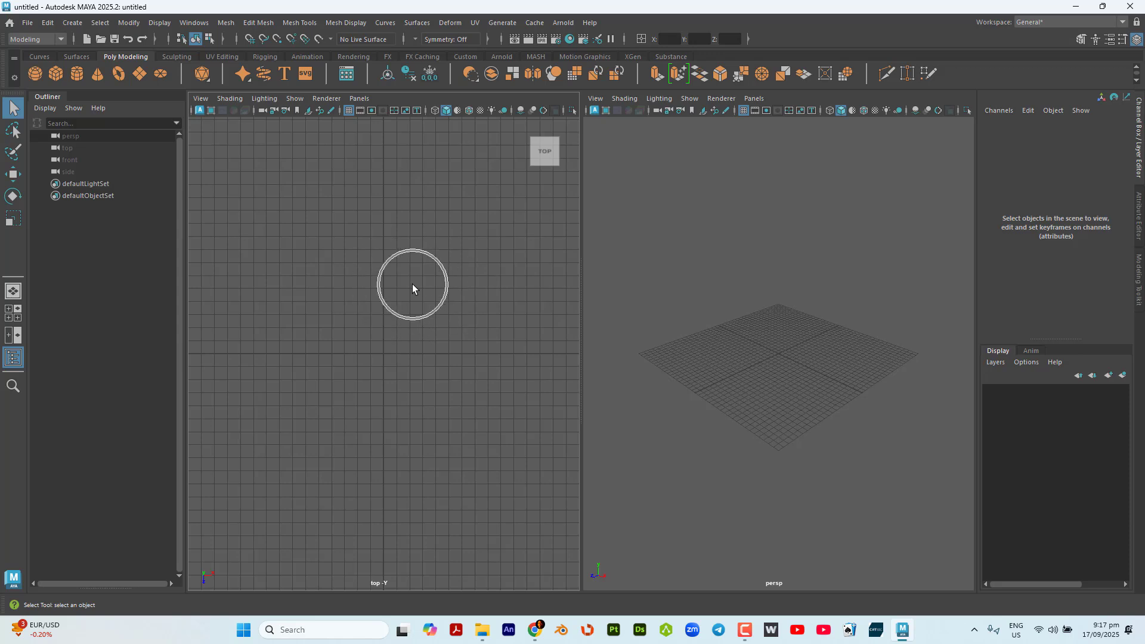
{"action": "left_click", "coordinate": [484, 299]}
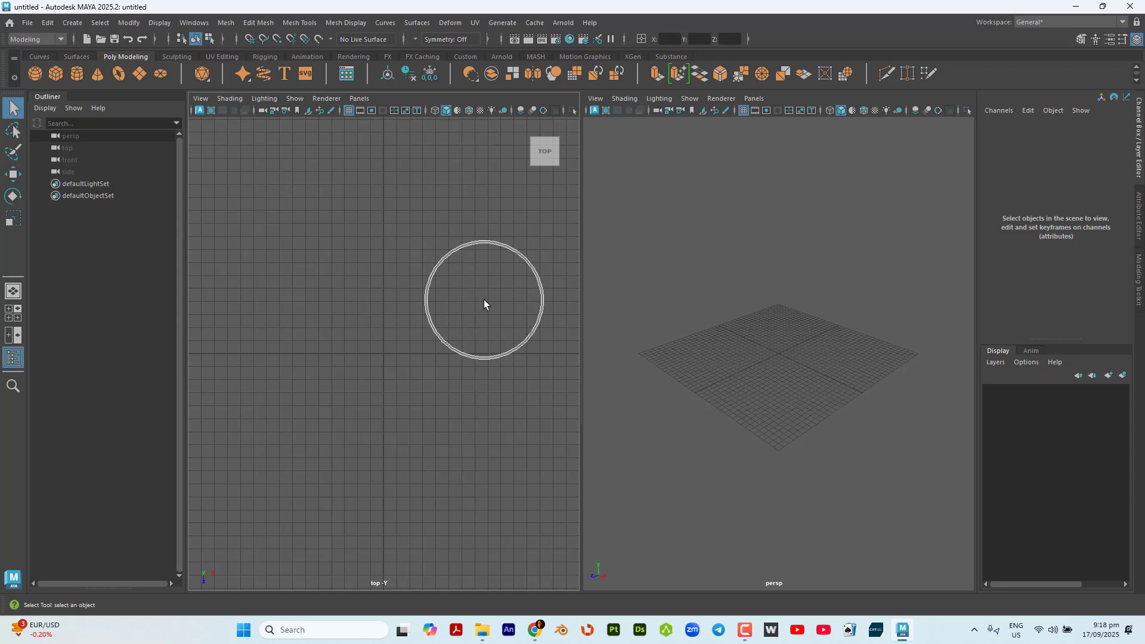
{"action": "left_click", "coordinate": [484, 299]}
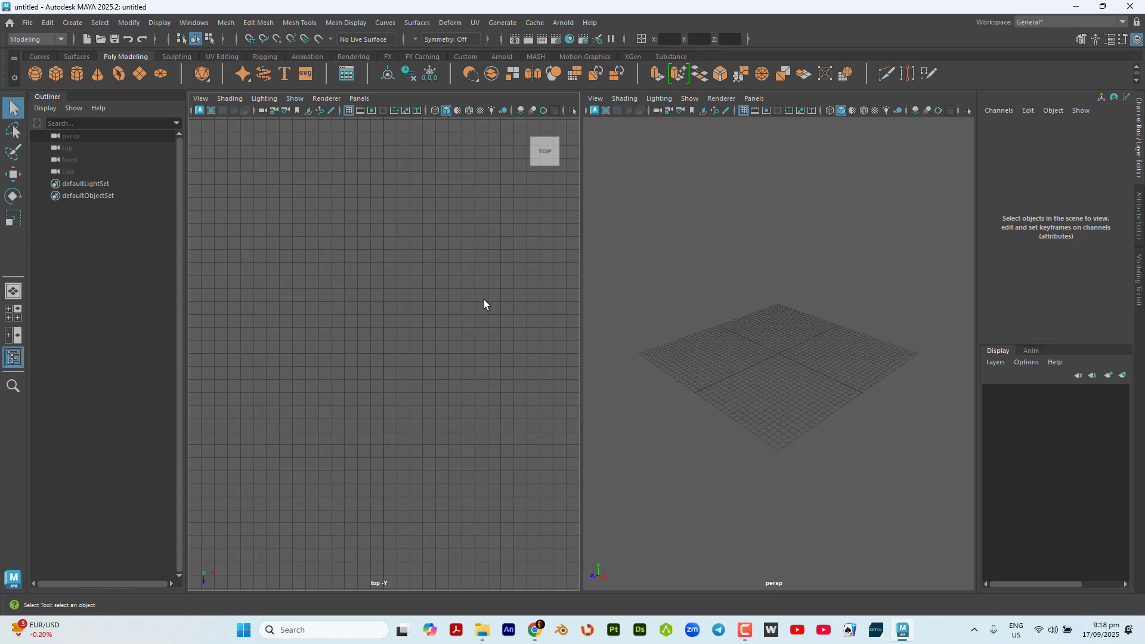
{"action": "left_click", "coordinate": [359, 99]}
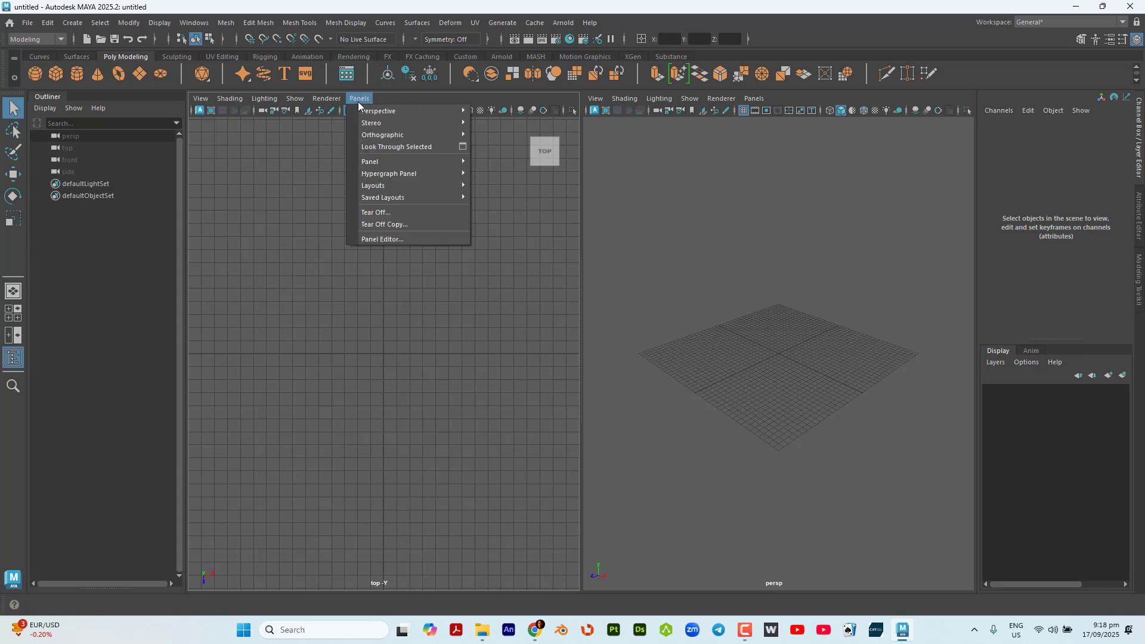
{"action": "mouse_move", "coordinate": [376, 137]}
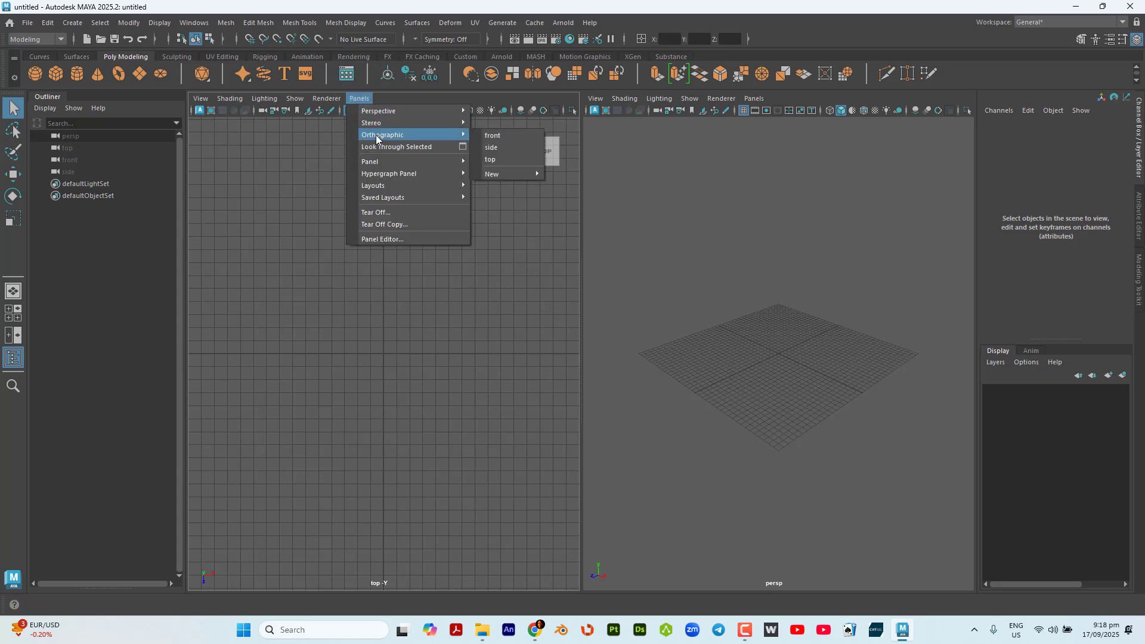
{"action": "left_click", "coordinate": [505, 137]}
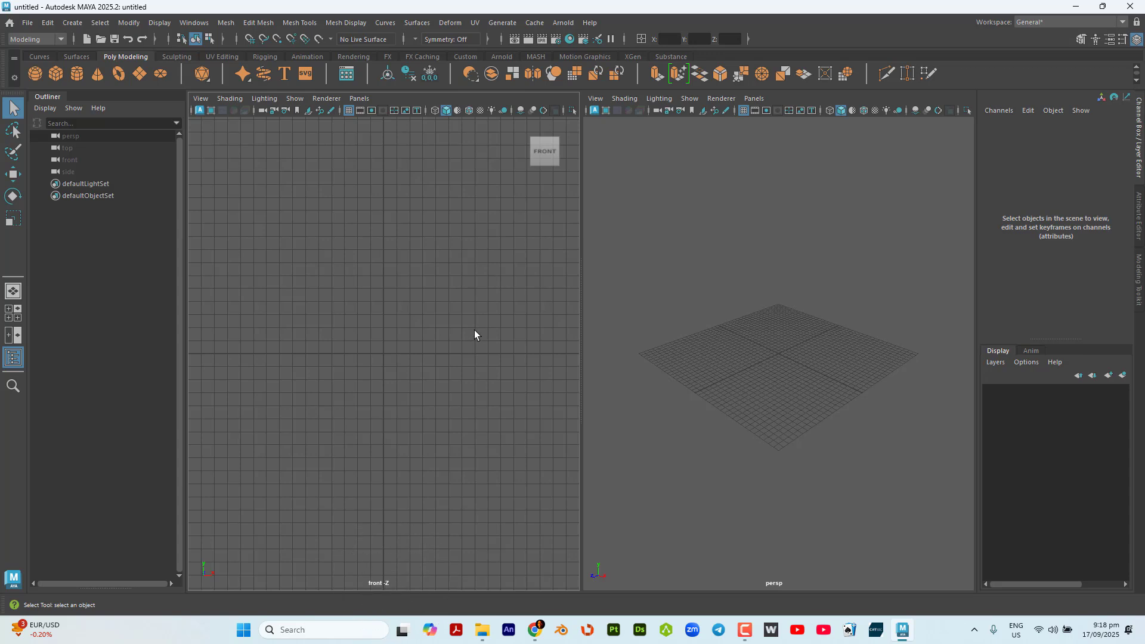
Import ISO_REF.jpg from the MA206 project folder as an image plane in the front view
{"action": "left_click", "coordinate": [200, 98]}
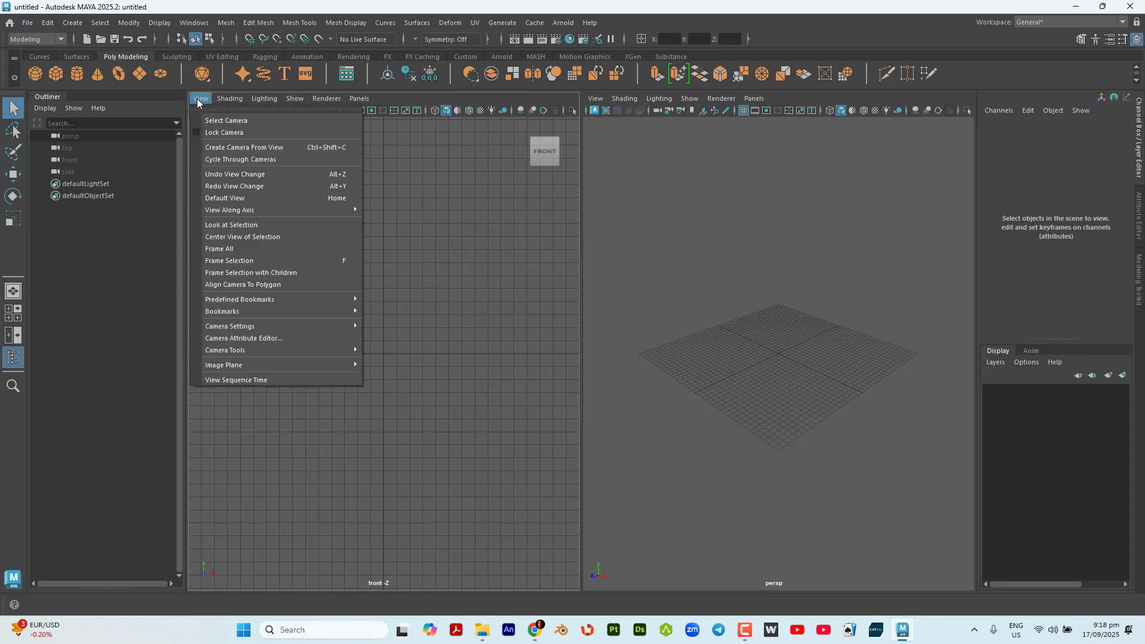
{"action": "mouse_move", "coordinate": [253, 366]}
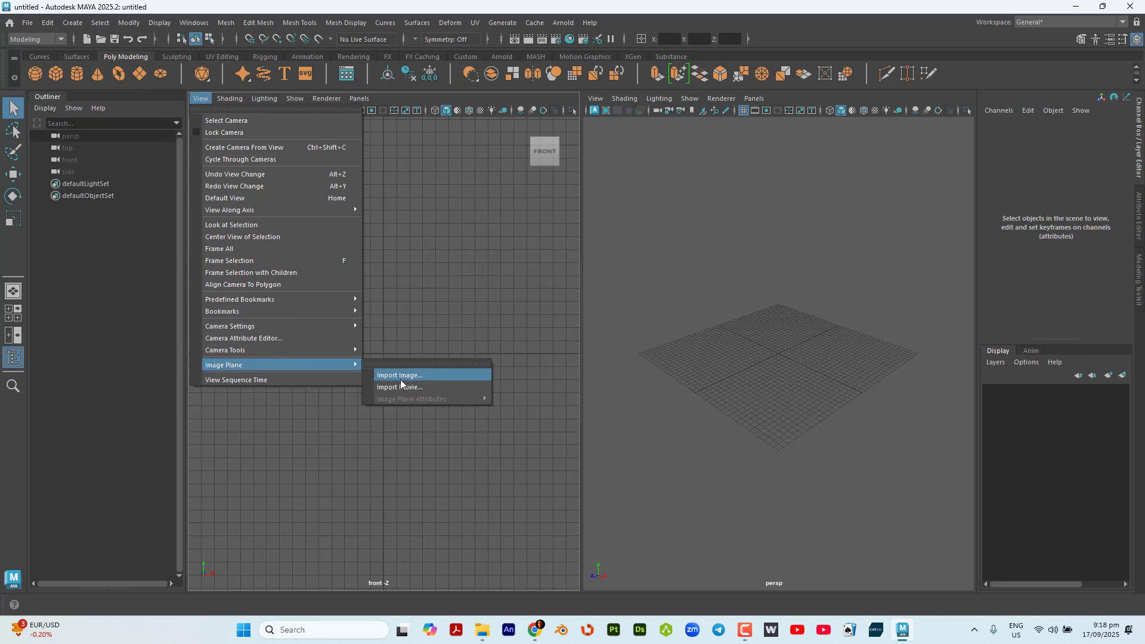
{"action": "left_click", "coordinate": [422, 380]}
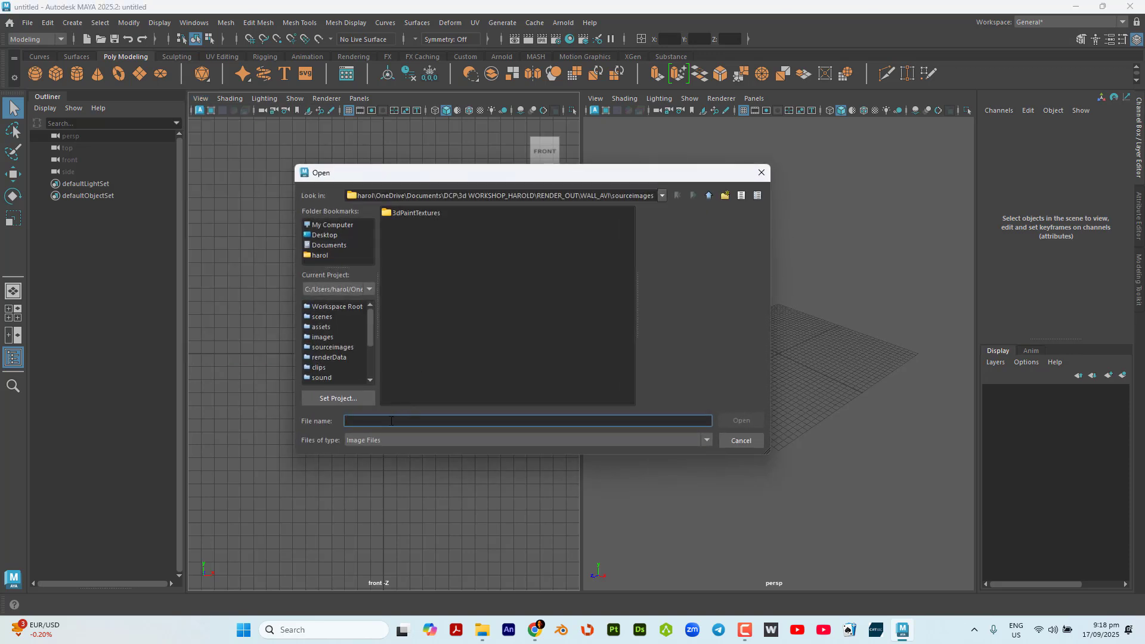
{"action": "type", "text": "C:\\Users\\harol\\OneDrive\\Documents\\CIIT\\AY_25_26\\T1\\MA206_BRAVO_HAROLD"}
{"action": "key", "text": "Return"}
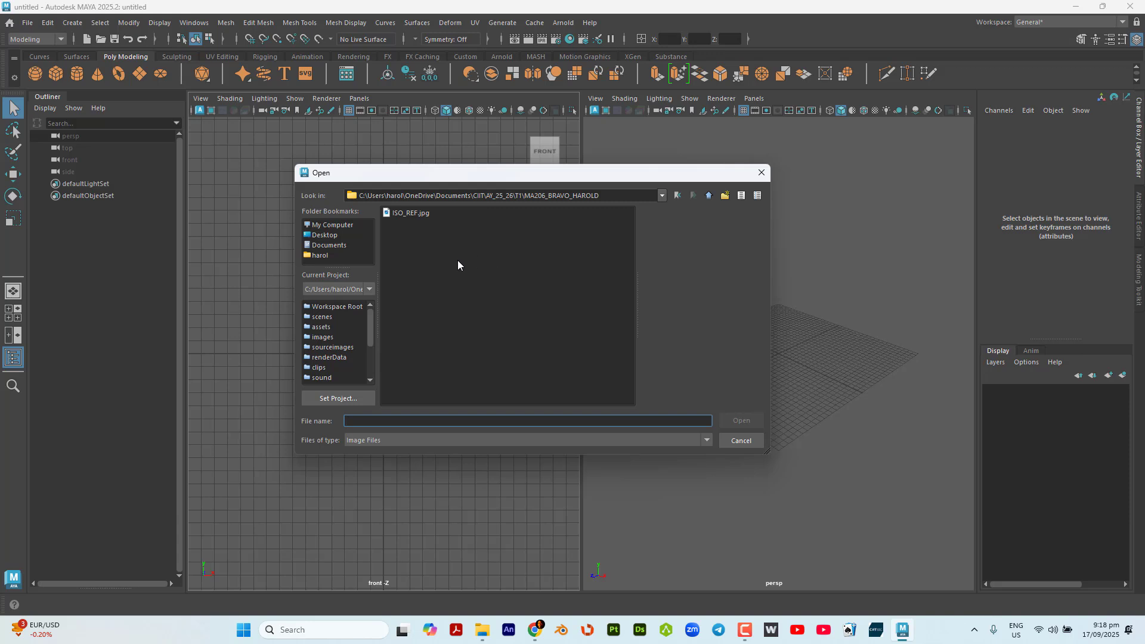
{"action": "left_click", "coordinate": [416, 215]}
{"action": "key", "text": "ctrl"}
{"action": "key", "text": "ctrl"}
{"action": "key", "text": "ctrl"}
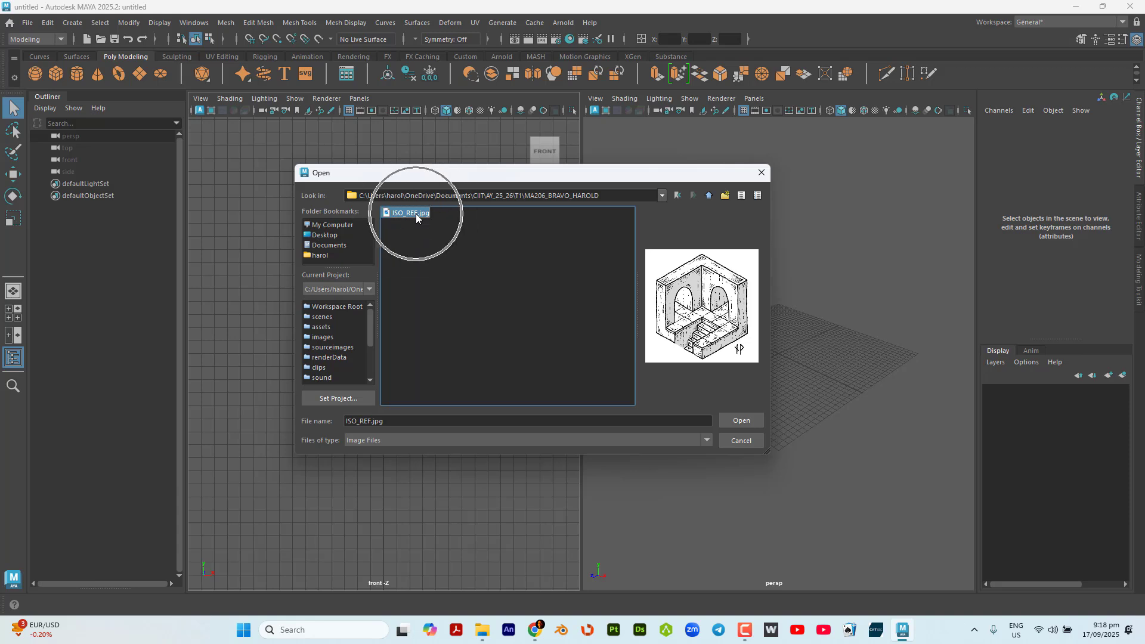
{"action": "left_click", "coordinate": [740, 420]}
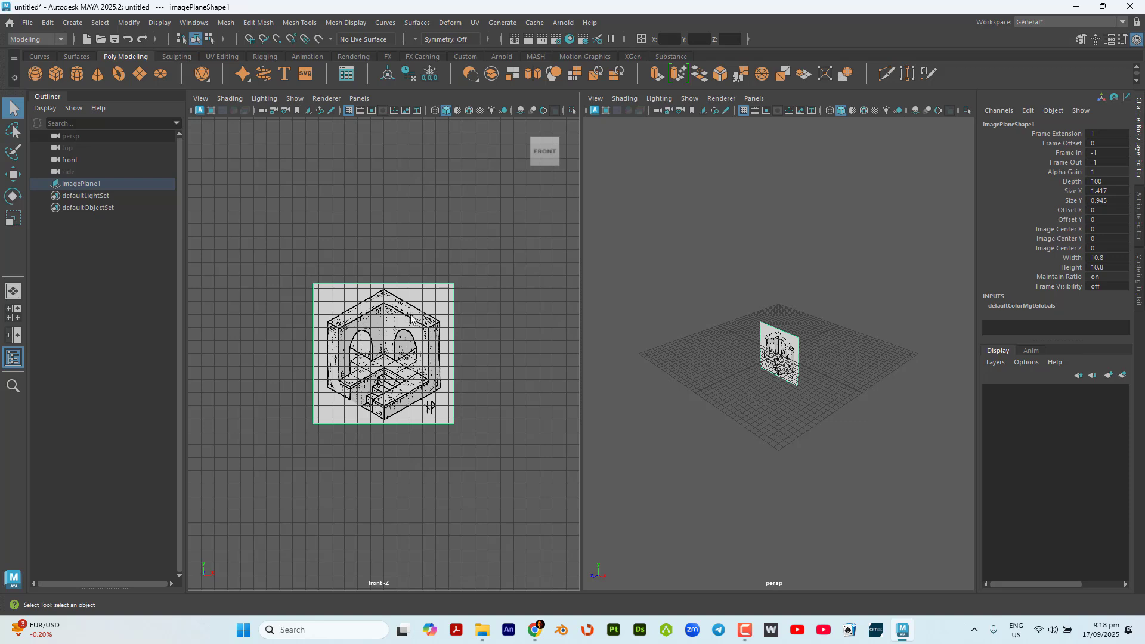
{"action": "key", "text": "ctrl"}
{"action": "key", "text": "ctrl"}
{"action": "key", "text": "ctrl"}
{"action": "key", "text": "ctrl"}
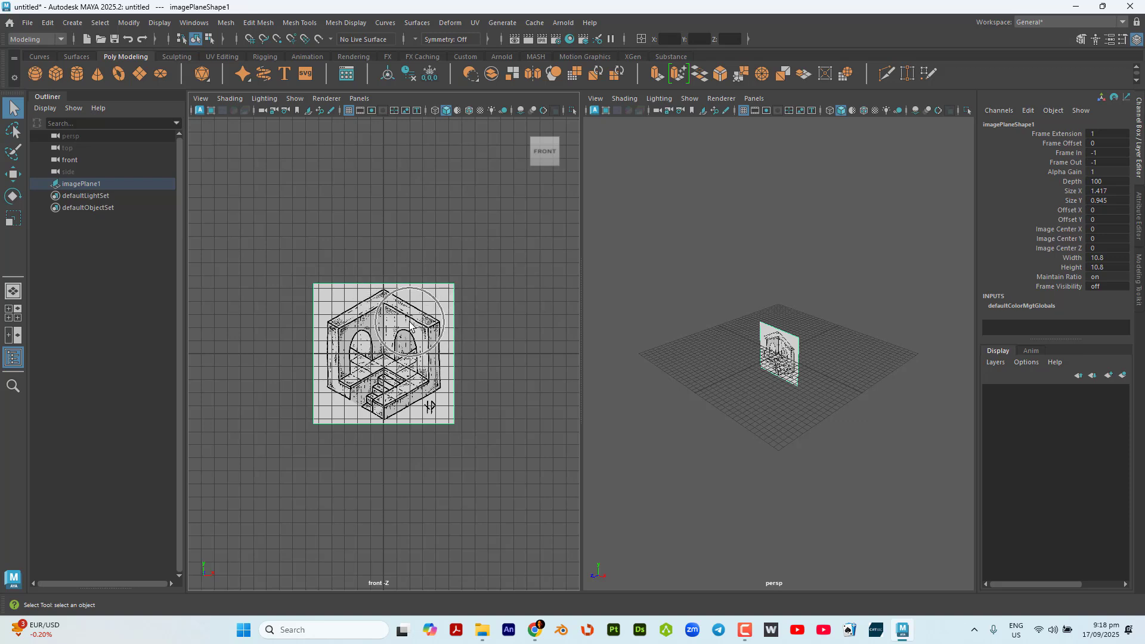
{"action": "key", "text": "ctrl"}
{"action": "key", "text": "ctrl"}
{"action": "key", "text": "ctrl"}
{"action": "key", "text": "ctrl"}
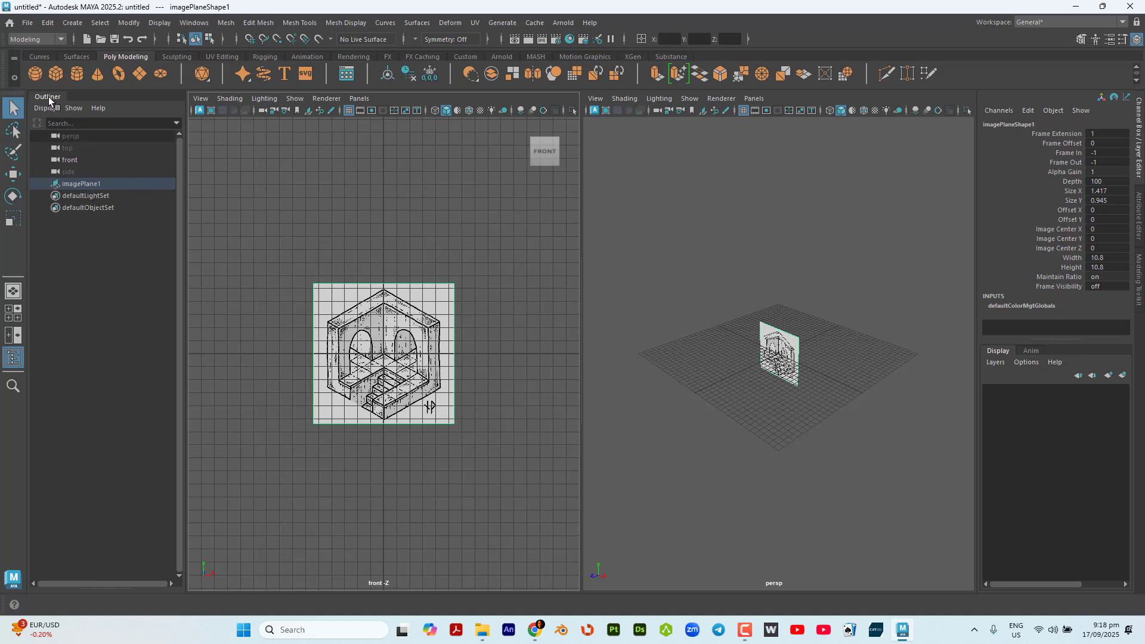
{"action": "key", "text": "ctrl"}
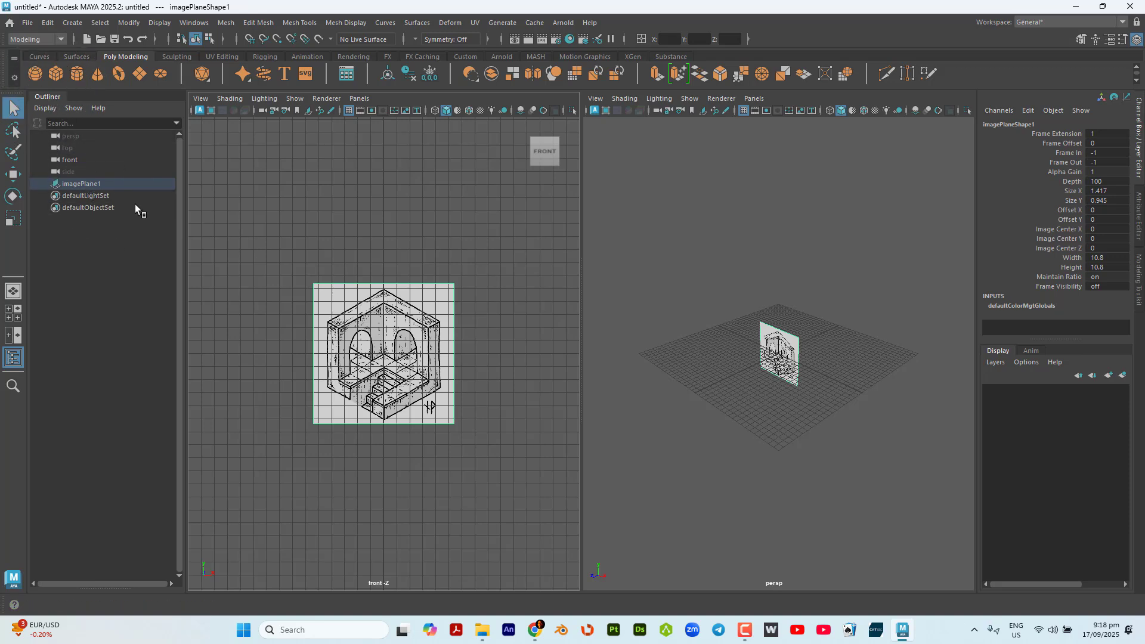
{"action": "key", "text": "ctrl"}
{"action": "key", "text": "ctrl"}
Rename the image plane as ISO_REF
{"action": "left_click", "coordinate": [74, 184]}
{"action": "double_click", "coordinate": [74, 185]}
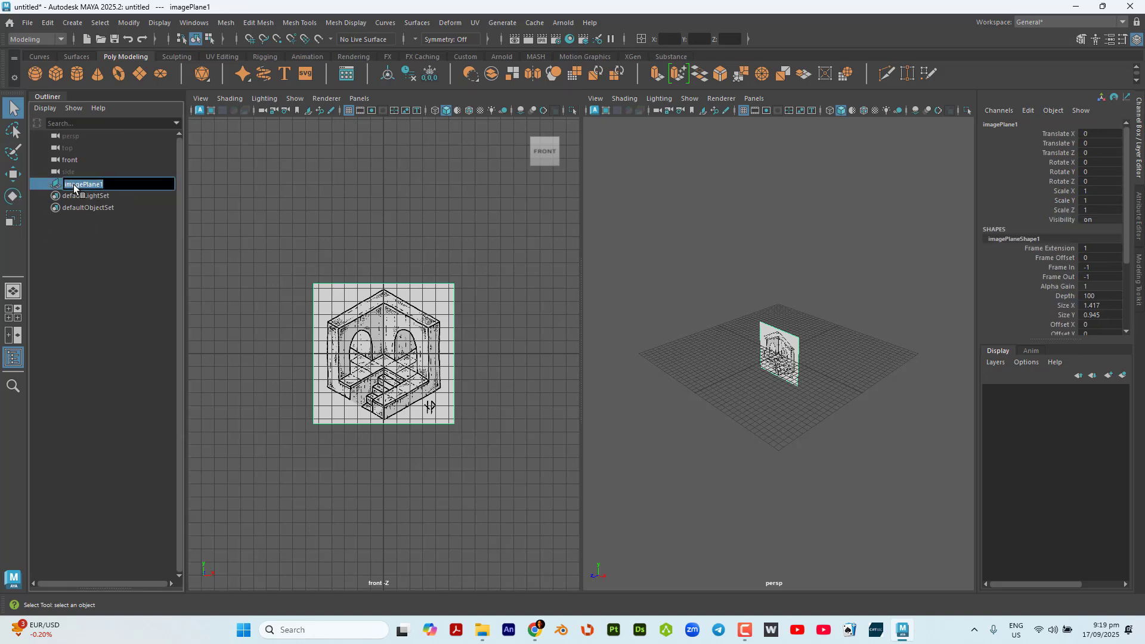
{"action": "key", "text": "BackSpace"}
{"action": "type", "text": "ISO_REF"}
{"action": "key", "text": "Return"}
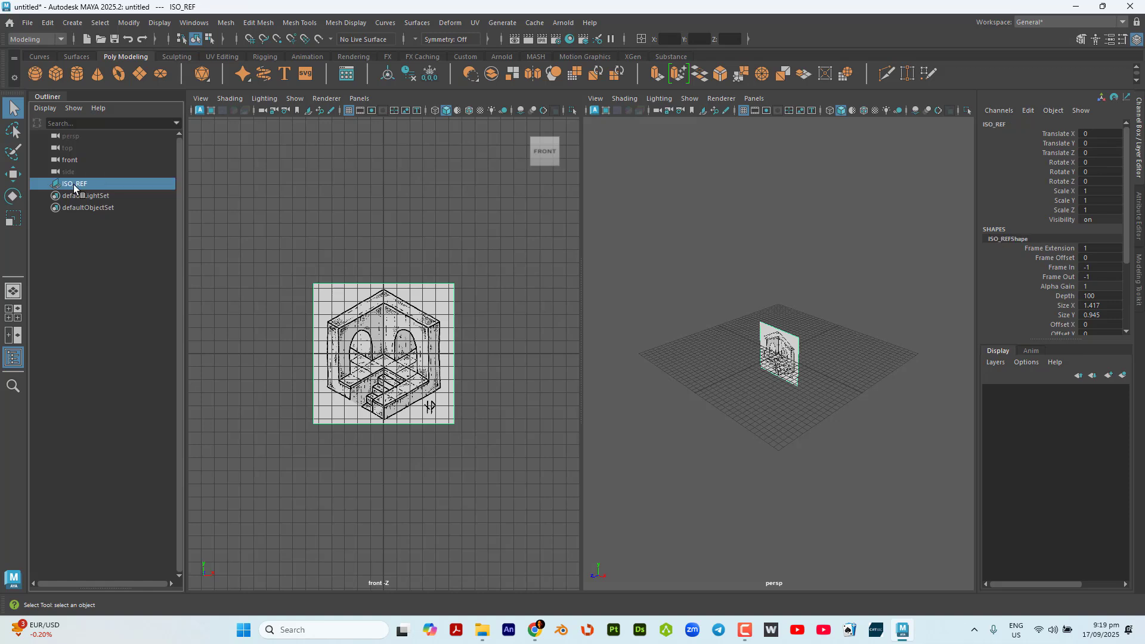
Move the ISO_REF image plane back along the Z axis behind the grid, to a Translate Z of about -25.4
{"action": "left_click", "coordinate": [71, 188]}
{"action": "left_click", "coordinate": [69, 188]}
{"action": "key", "text": "ctrl"}
{"action": "key", "text": "ctrl"}
{"action": "key", "text": "ctrl"}
{"action": "key", "text": "ctrl"}
{"action": "key", "text": "ctrl"}
{"action": "key", "text": "ctrl"}
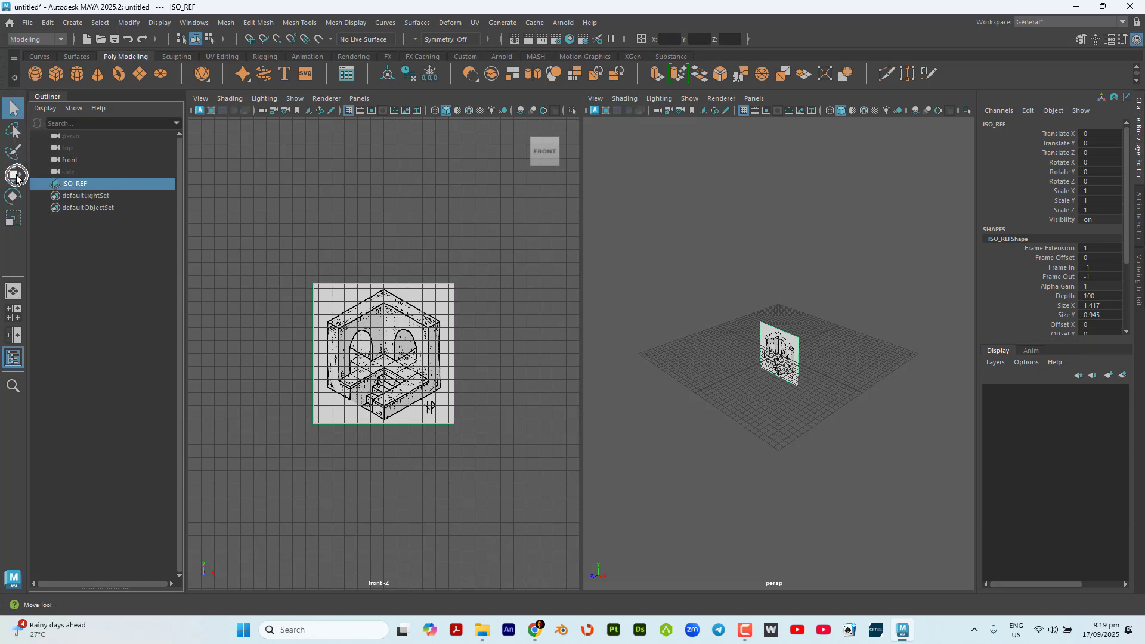
{"action": "left_click", "coordinate": [14, 175]}
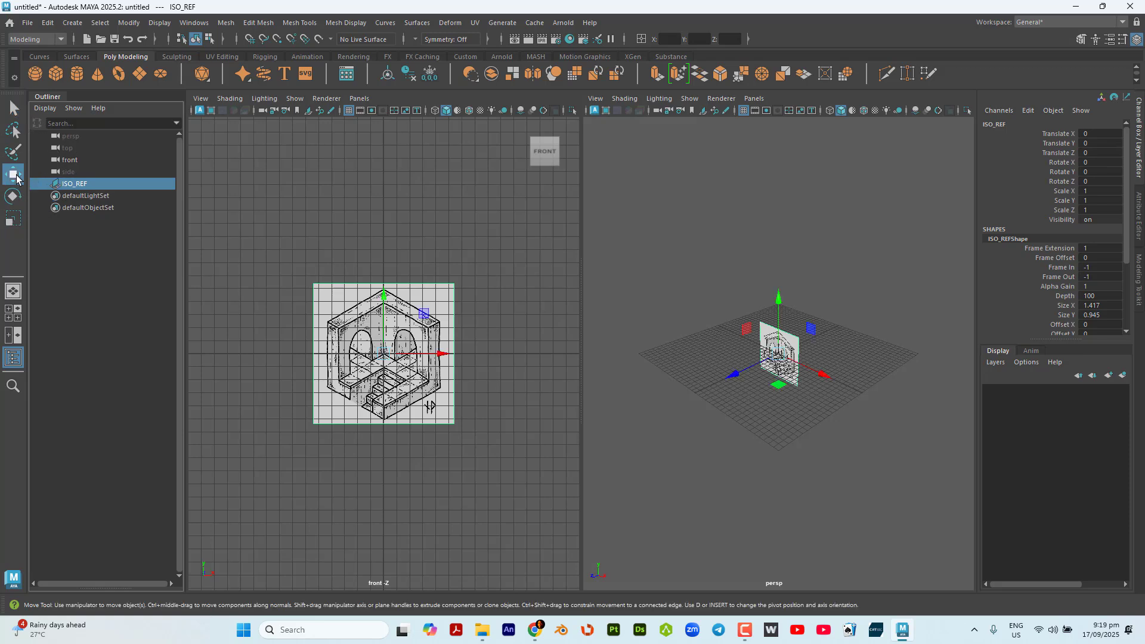
{"action": "left_click_drag", "start_coordinate": [737, 366], "coordinate": [831, 331]}
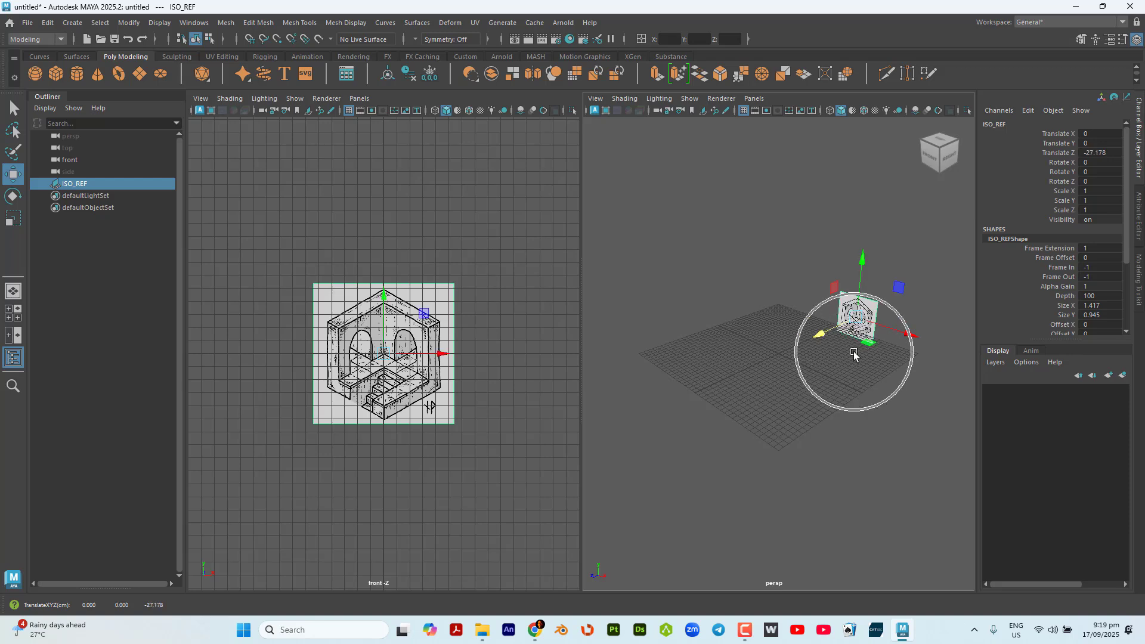
{"action": "left_click_drag", "start_coordinate": [843, 352], "coordinate": [838, 365], "text": "alt"}
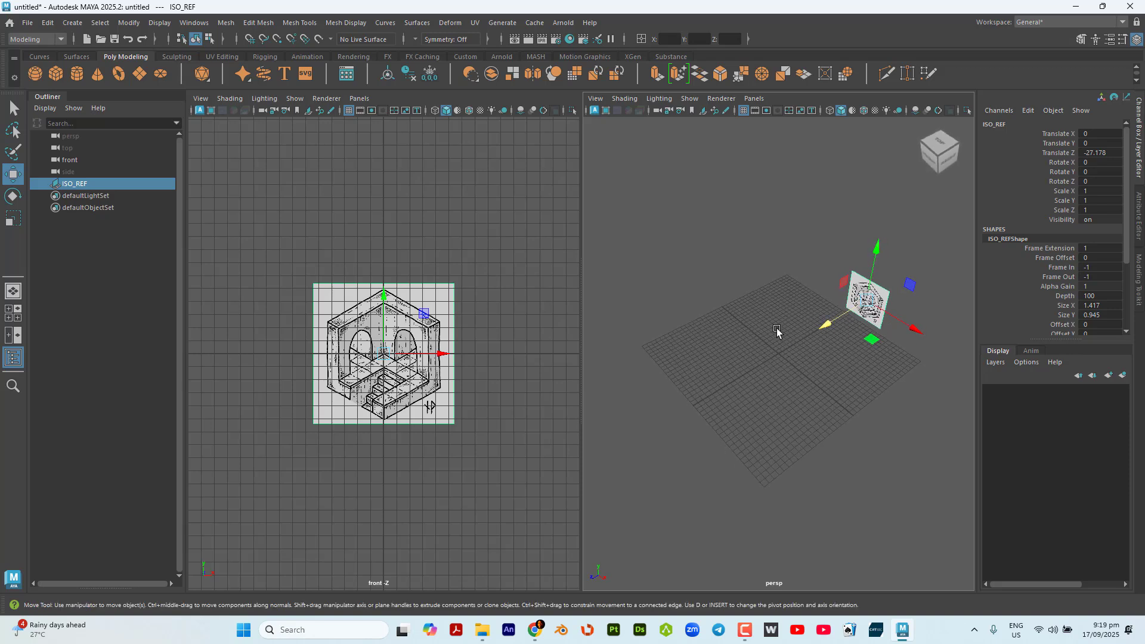
{"action": "key", "text": "ctrl"}
{"action": "left_click_drag", "start_coordinate": [828, 322], "coordinate": [824, 328]}
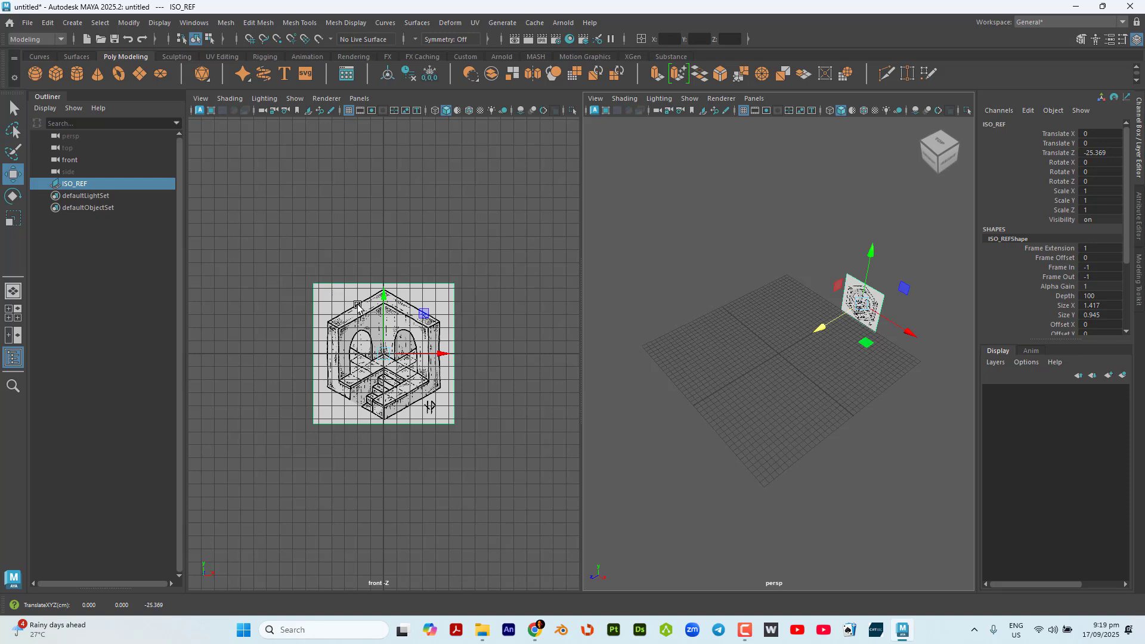
Set the ISO_REF image plane to display only when looking through the front camera
{"action": "left_click", "coordinate": [497, 356]}
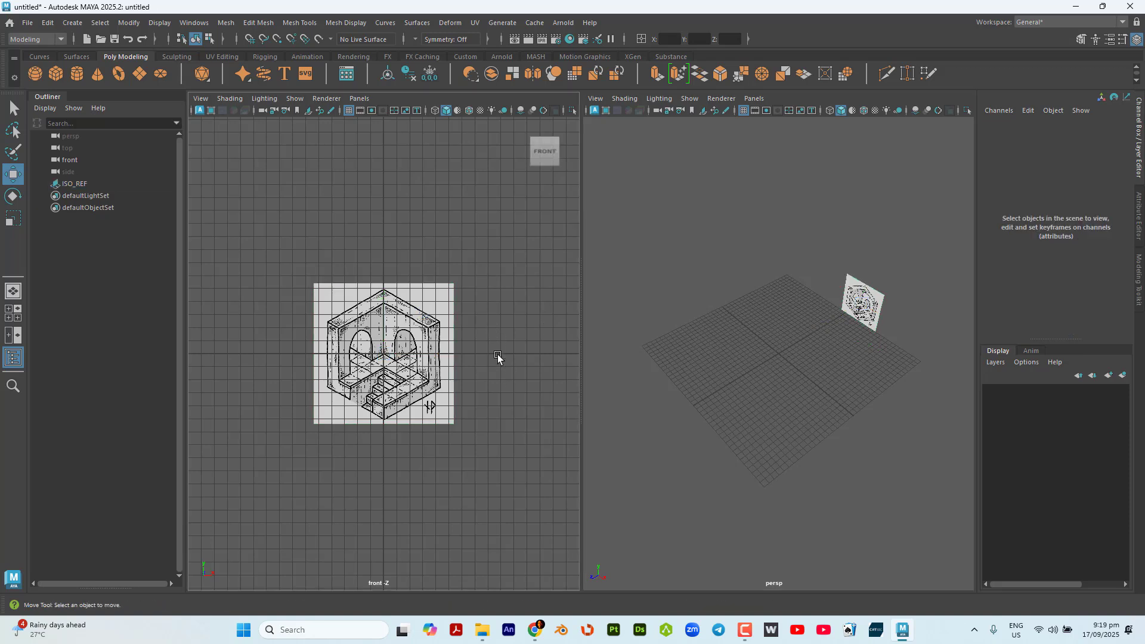
{"action": "left_click", "coordinate": [416, 332]}
{"action": "key", "text": "ctrl"}
{"action": "key", "text": "ctrl"}
{"action": "key", "text": "ctrl"}
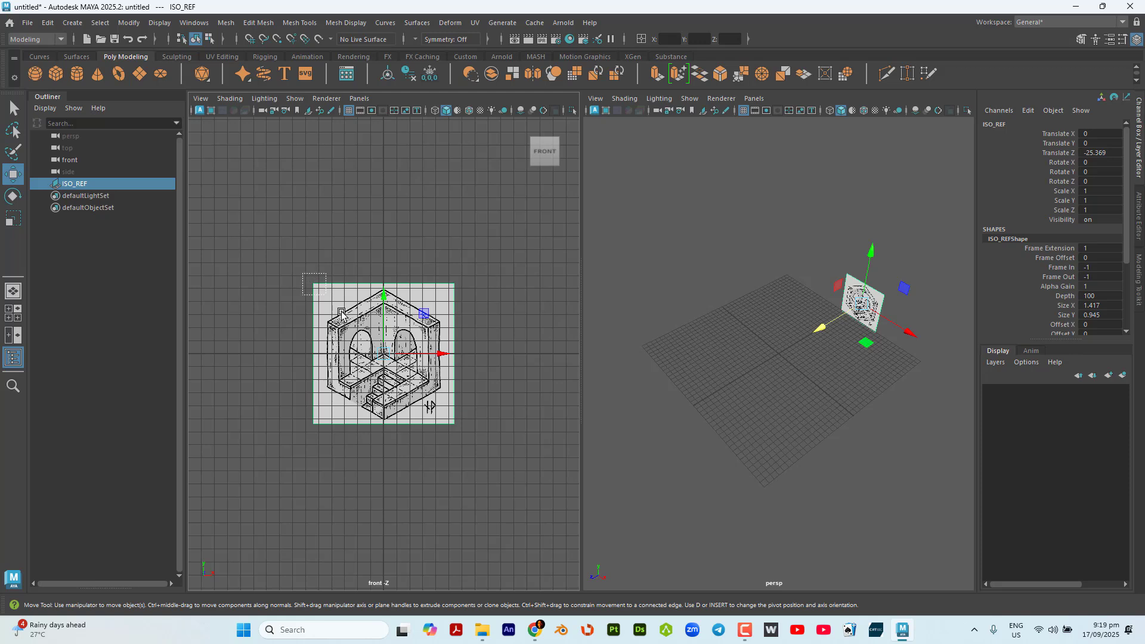
{"action": "left_click_drag", "start_coordinate": [303, 275], "coordinate": [470, 439]}
{"action": "left_click", "coordinate": [1111, 43]}
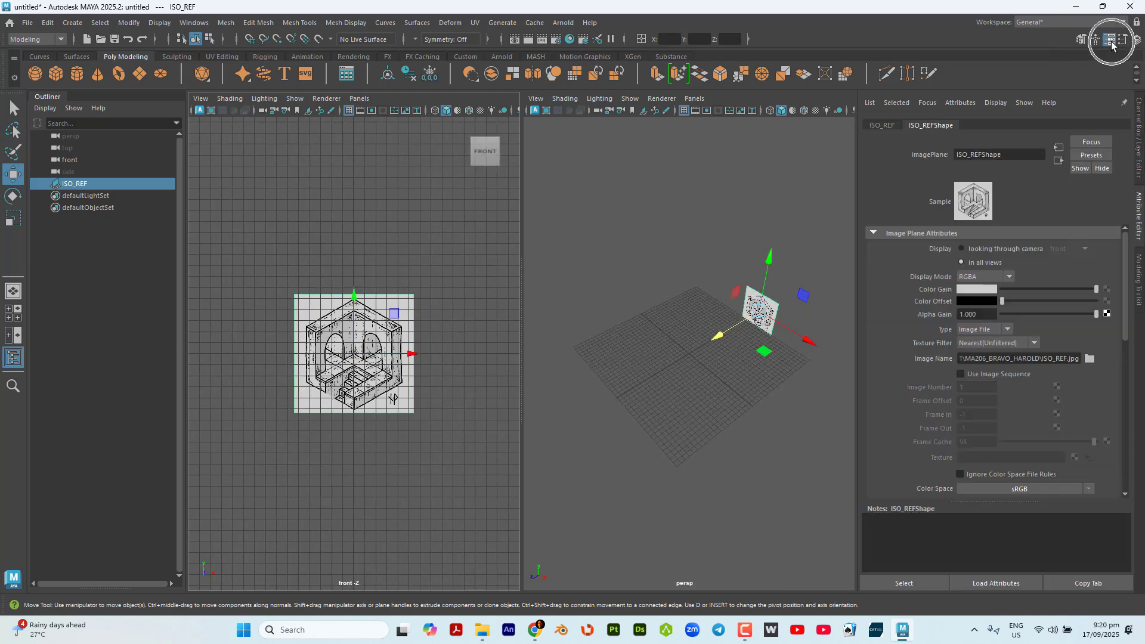
{"action": "left_click", "coordinate": [987, 248]}
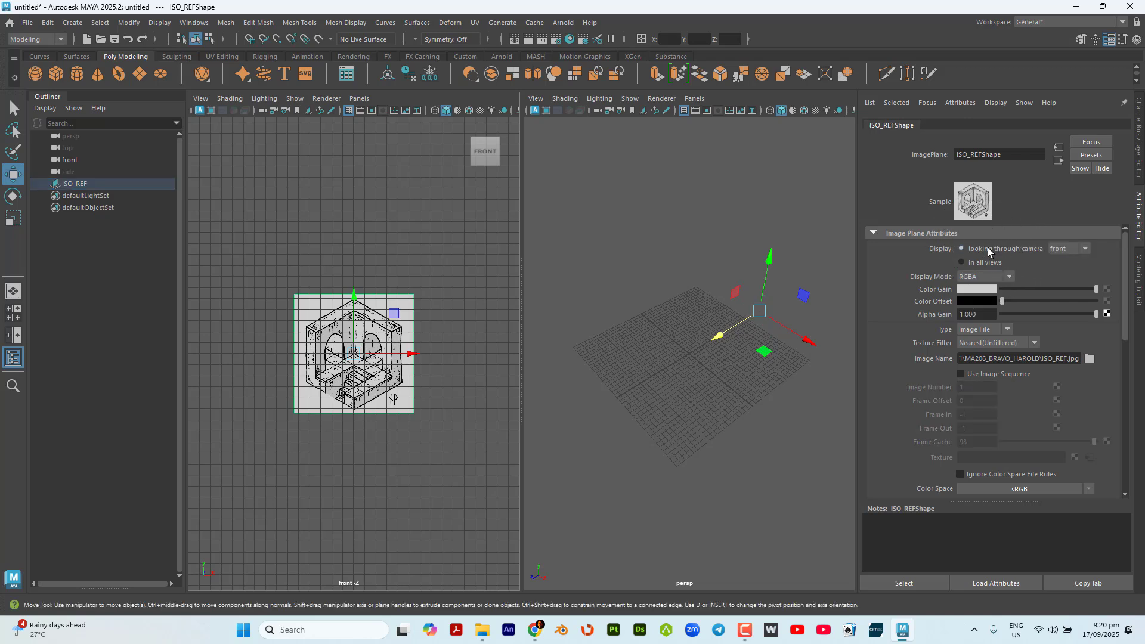
{"action": "left_click", "coordinate": [988, 248]}
{"action": "left_click", "coordinate": [347, 320]}
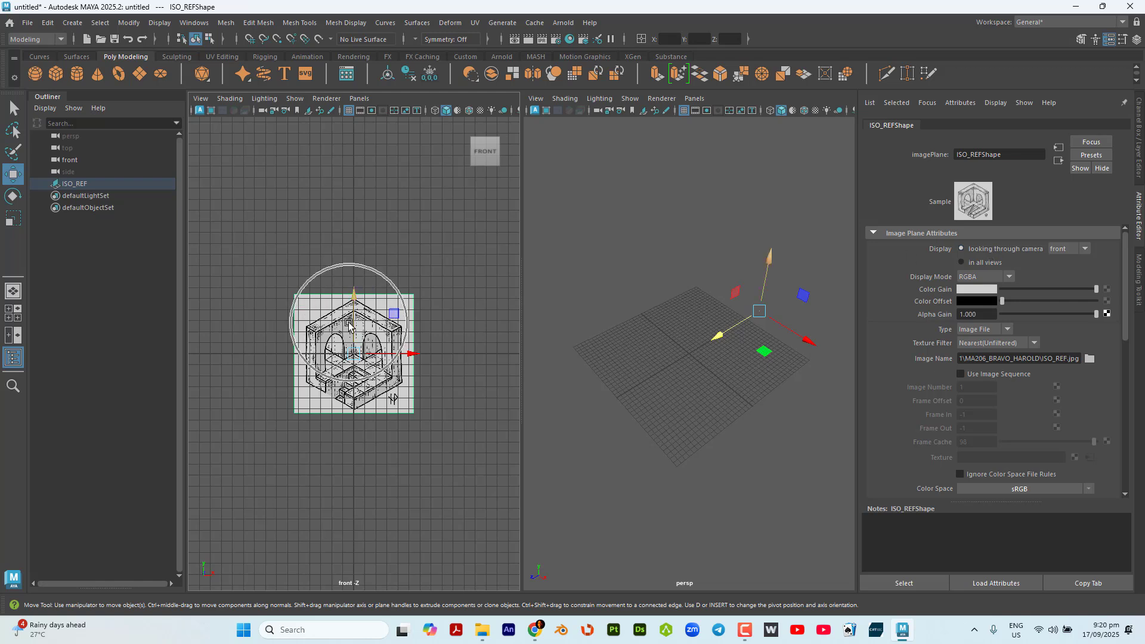
{"action": "left_click", "coordinate": [373, 352]}
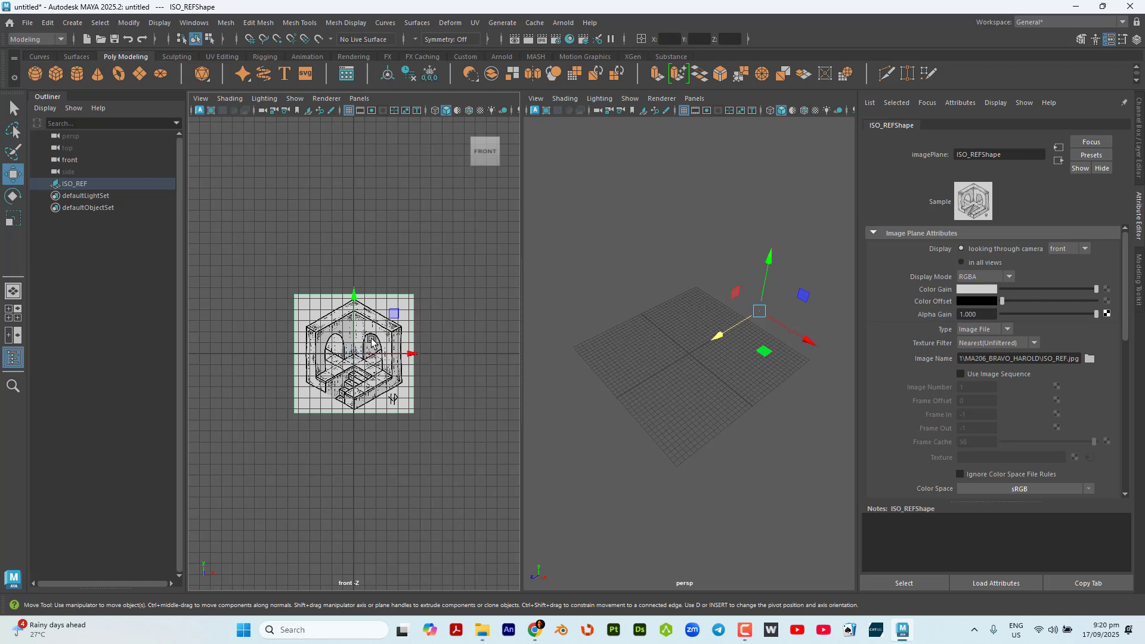
{"action": "left_click", "coordinate": [985, 250]}
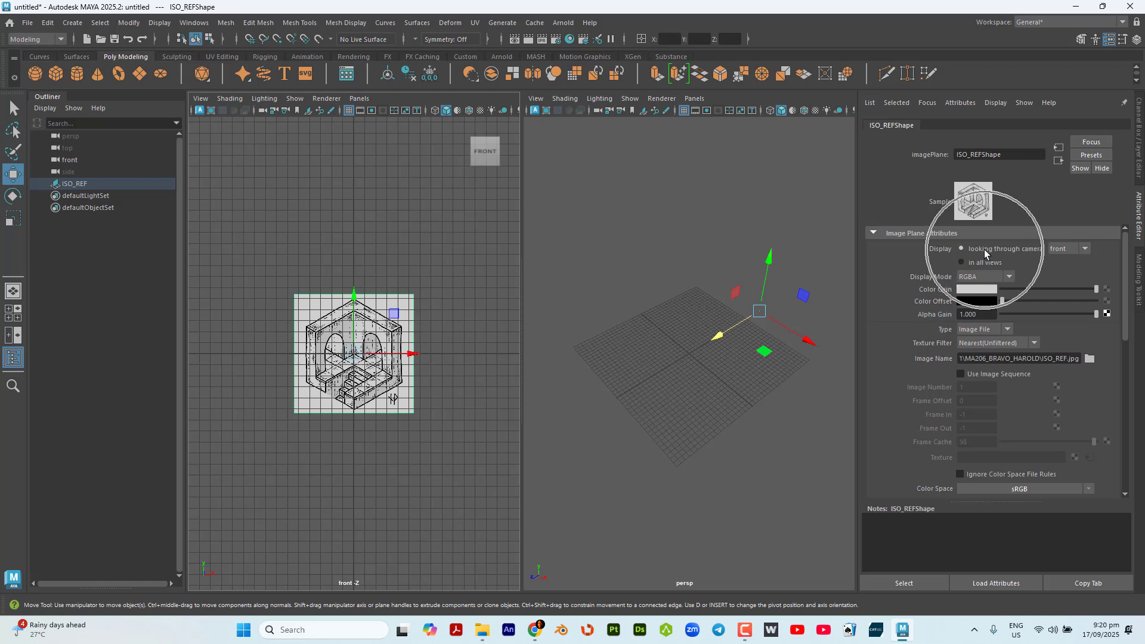
{"action": "left_click", "coordinate": [988, 252]}
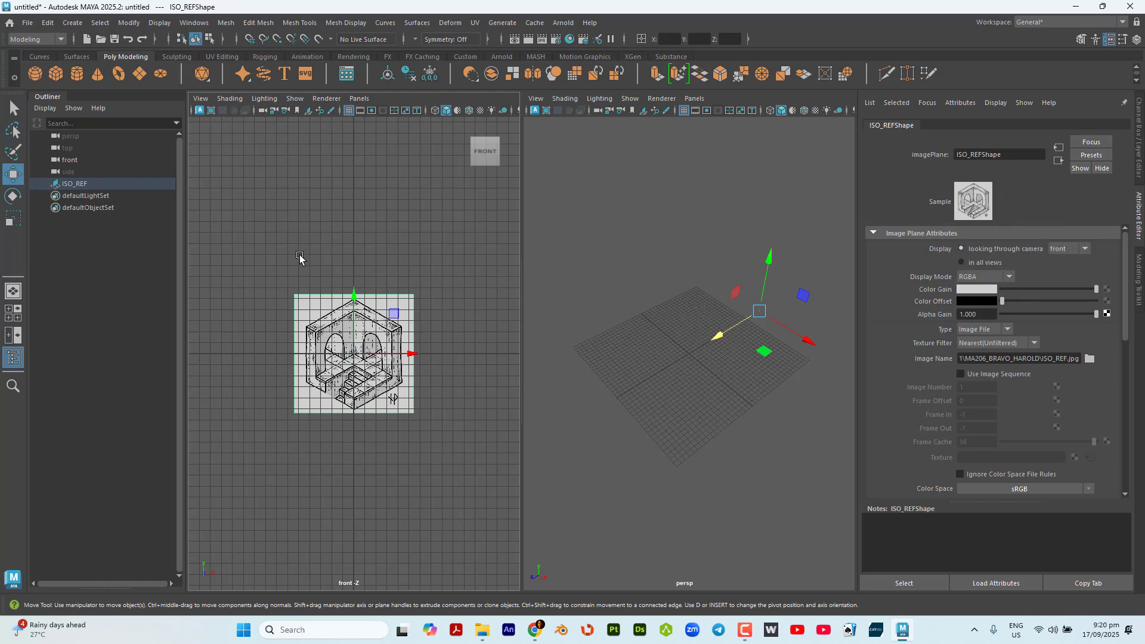
{"action": "left_click", "coordinate": [311, 325]}
Try to parent the ISO_REF image plane to the front camera by selecting both, and close the color picker
{"action": "left_click", "coordinate": [81, 184]}
{"action": "left_click", "coordinate": [81, 184]}
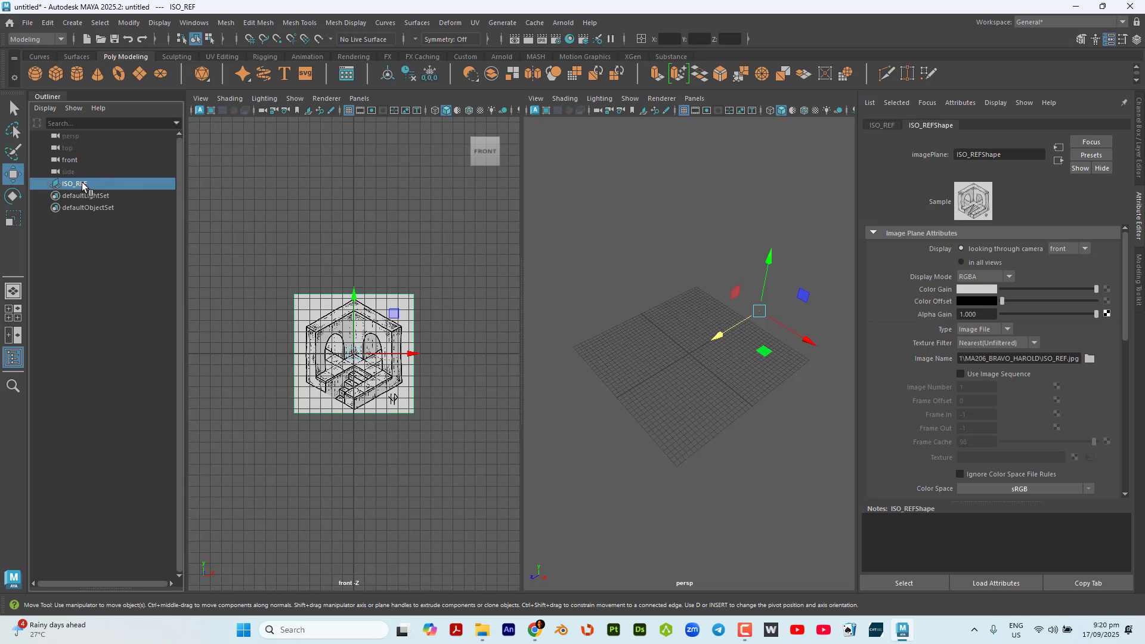
{"action": "left_click", "coordinate": [82, 184]}
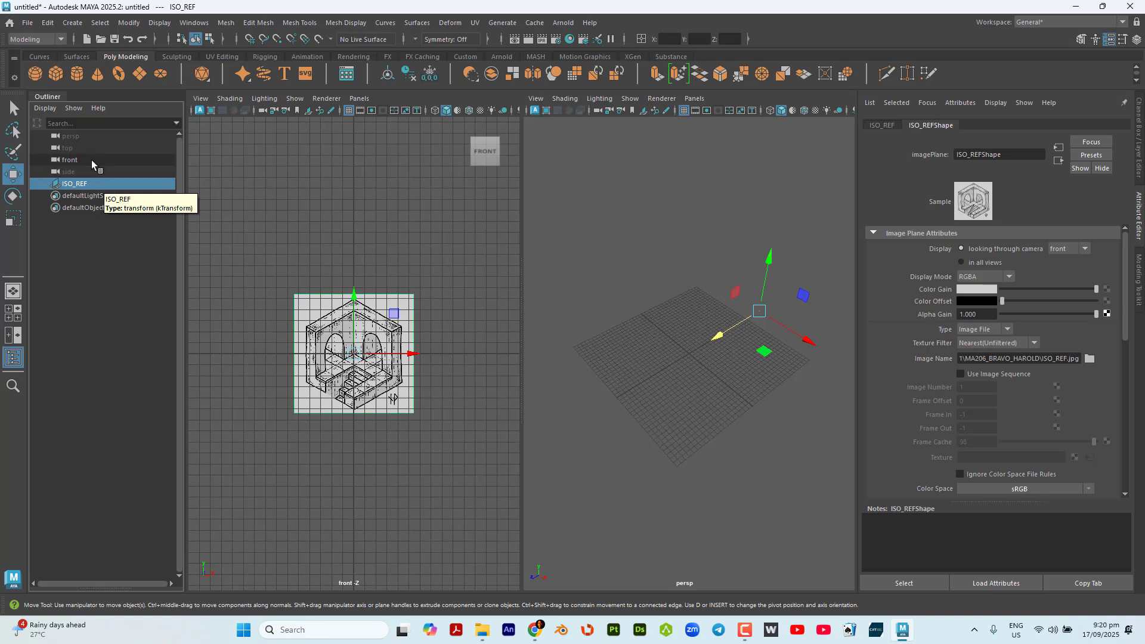
{"action": "left_click", "coordinate": [90, 160], "text": "ctrl"}
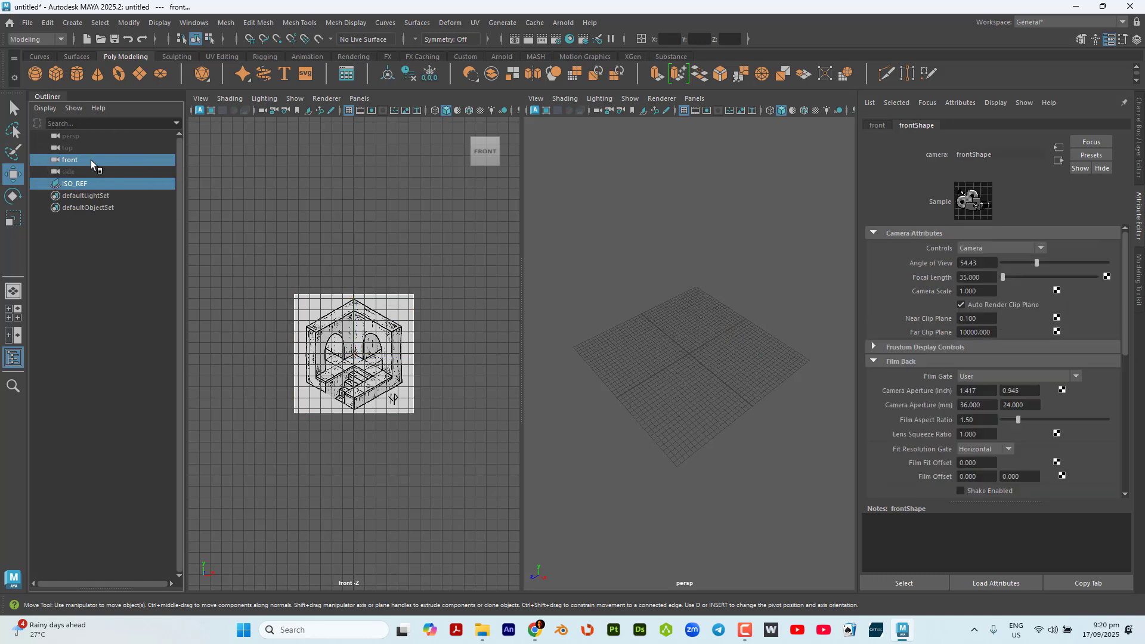
{"action": "left_click", "coordinate": [87, 313]}
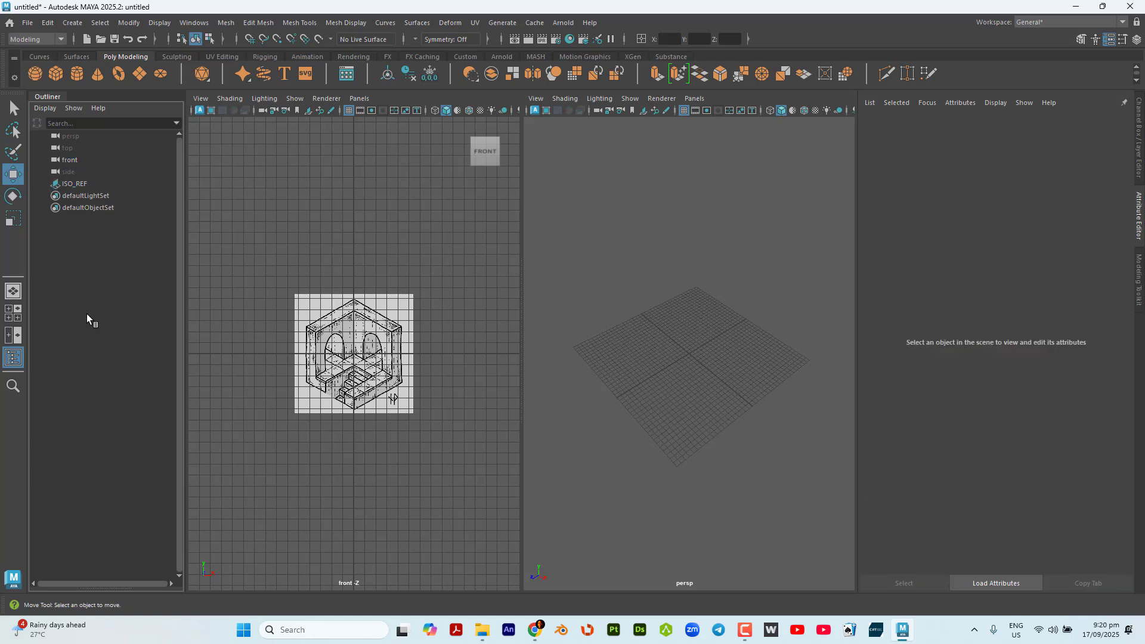
{"action": "left_click", "coordinate": [107, 186]}
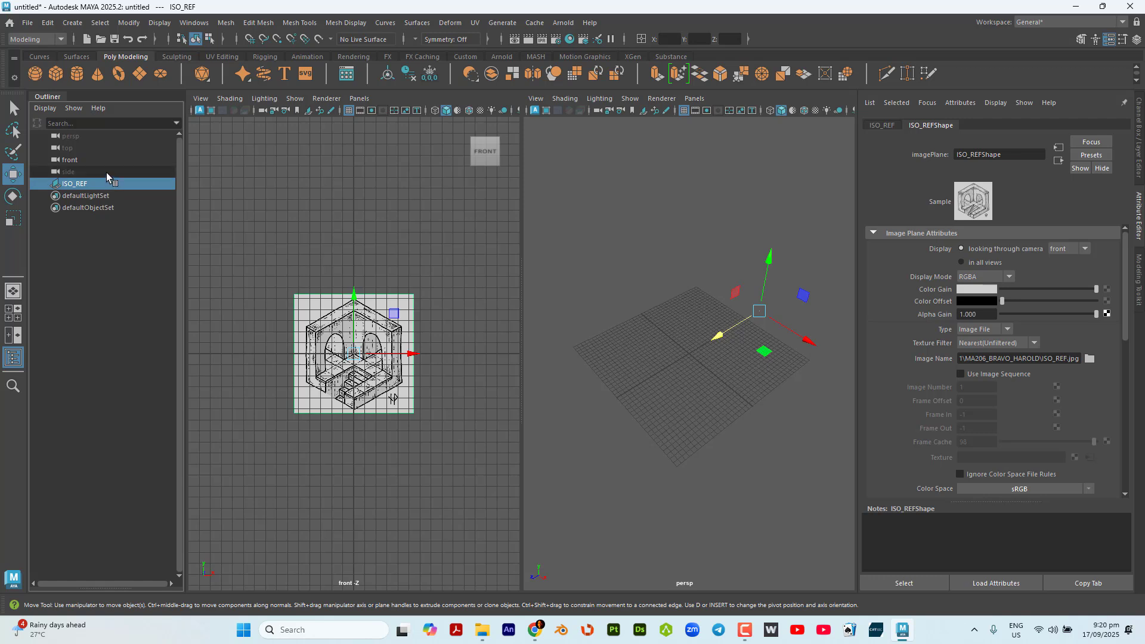
{"action": "left_click", "coordinate": [103, 159], "text": "ctrl"}
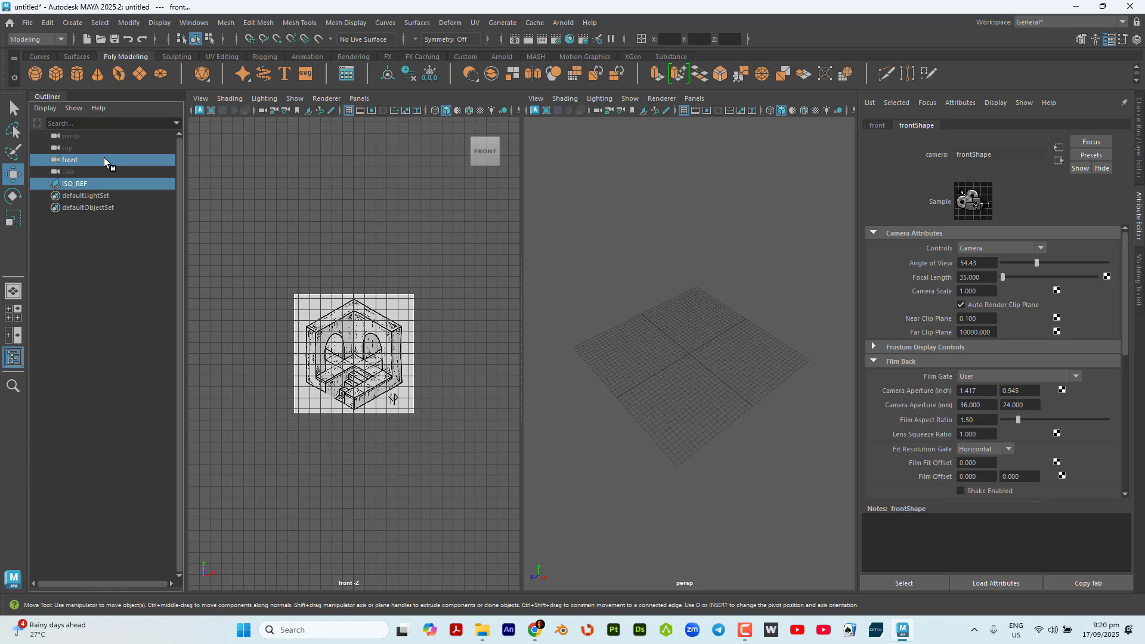
{"action": "key", "text": "p"}
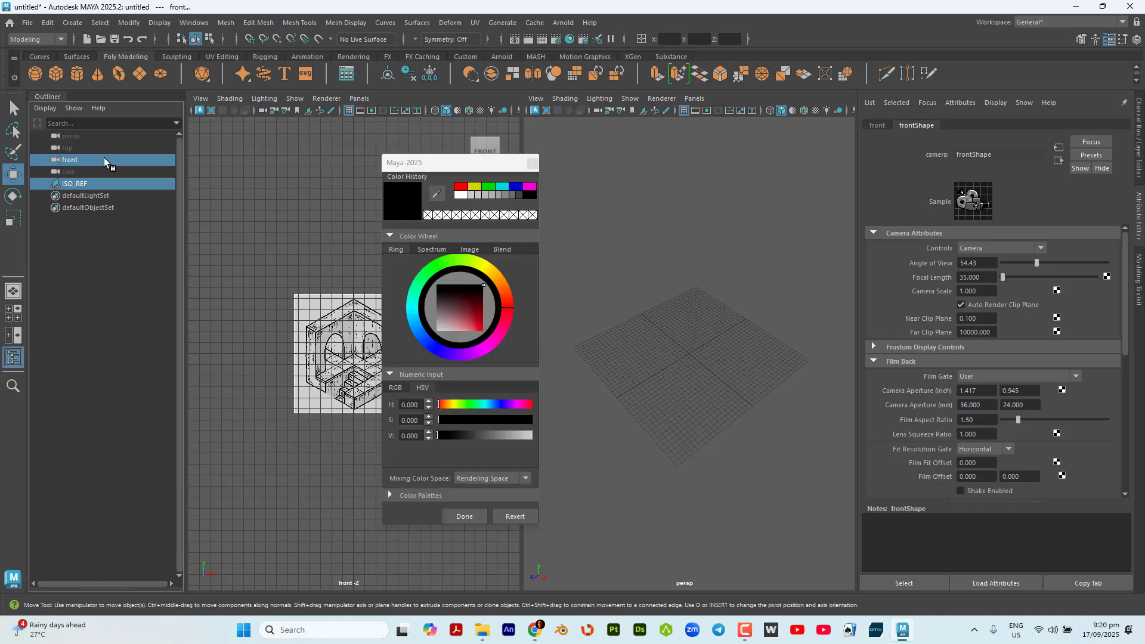
{"action": "left_click", "coordinate": [532, 164]}
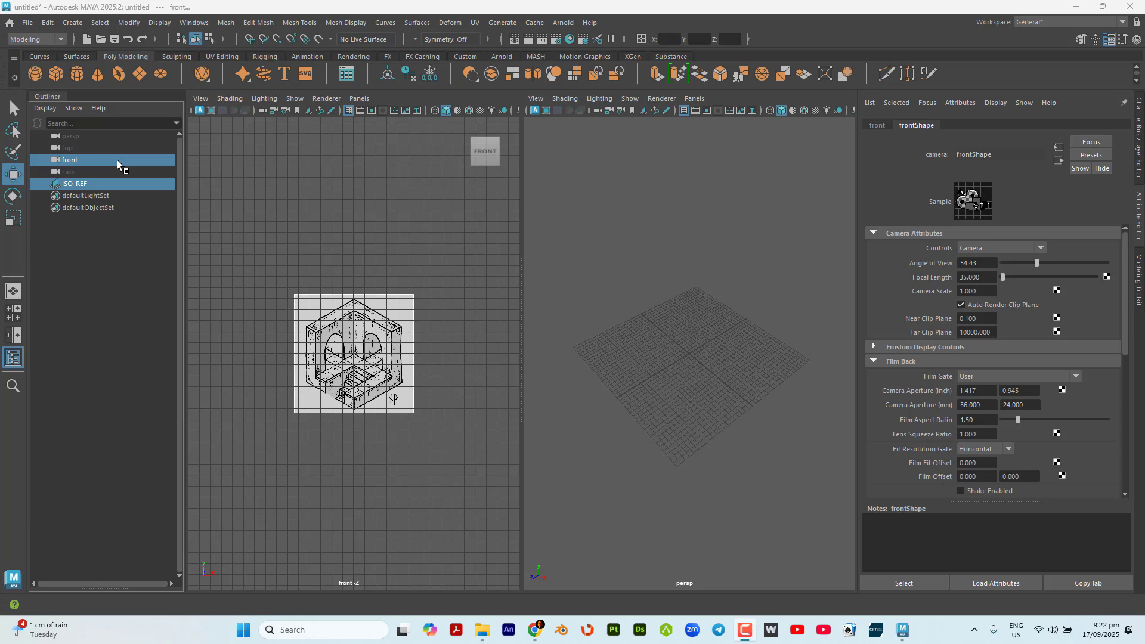
Parent the ISO_REF image plane under the front camera and check it in the camera's hierarchy
{"action": "left_click", "coordinate": [117, 160]}
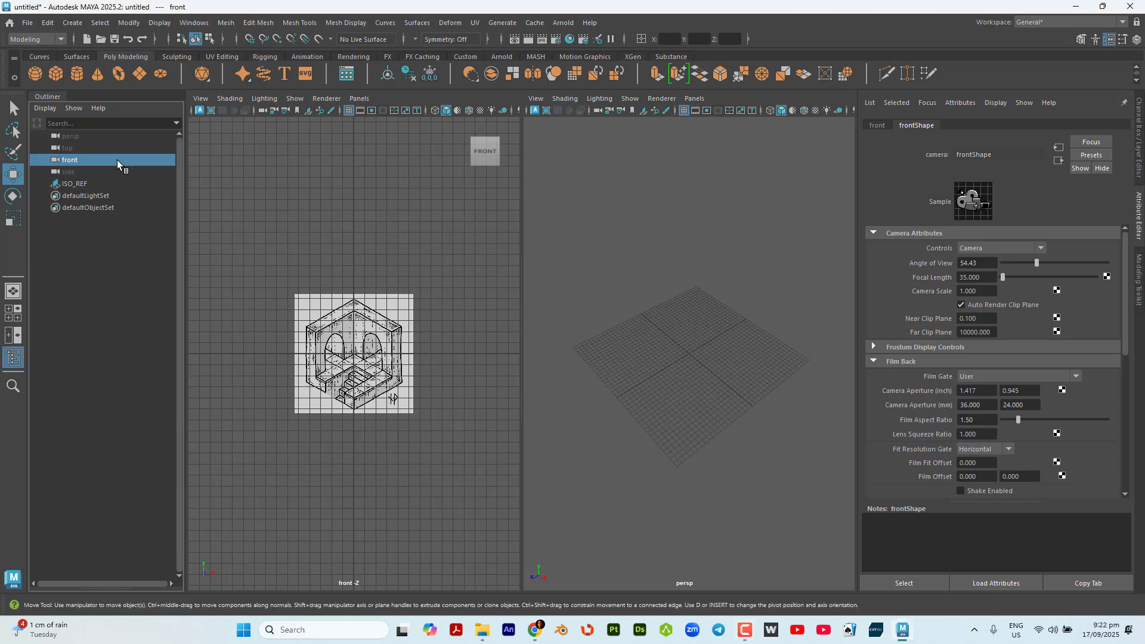
{"action": "left_click", "coordinate": [92, 184]}
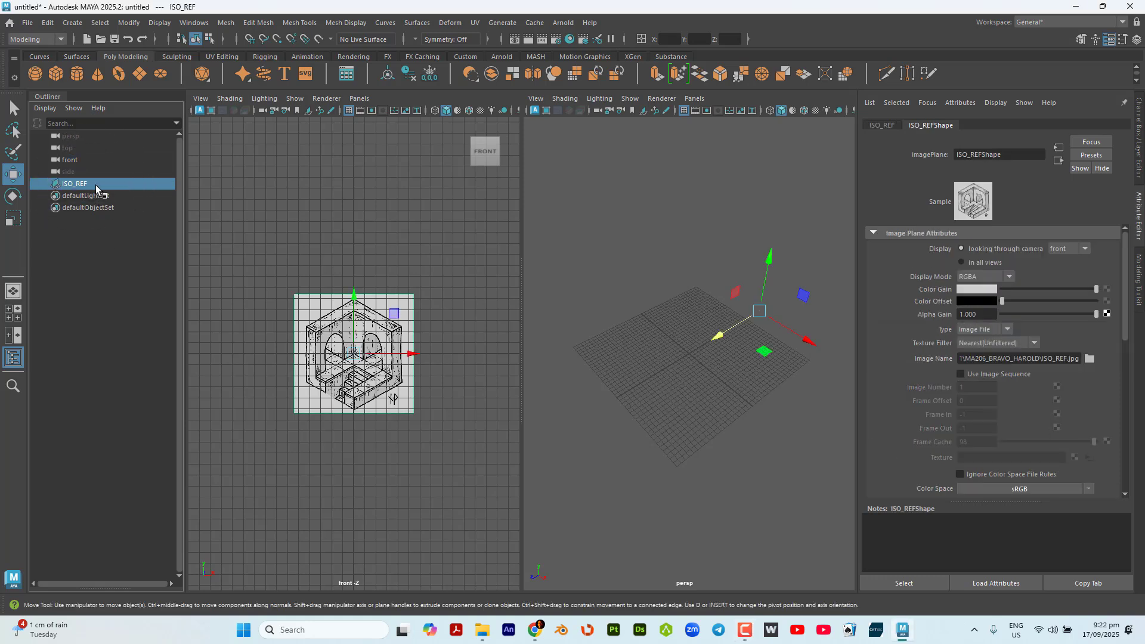
{"action": "left_click", "coordinate": [96, 185]}
{"action": "left_click_drag", "start_coordinate": [99, 182], "coordinate": [107, 160]}
{"action": "key", "text": "ctrl"}
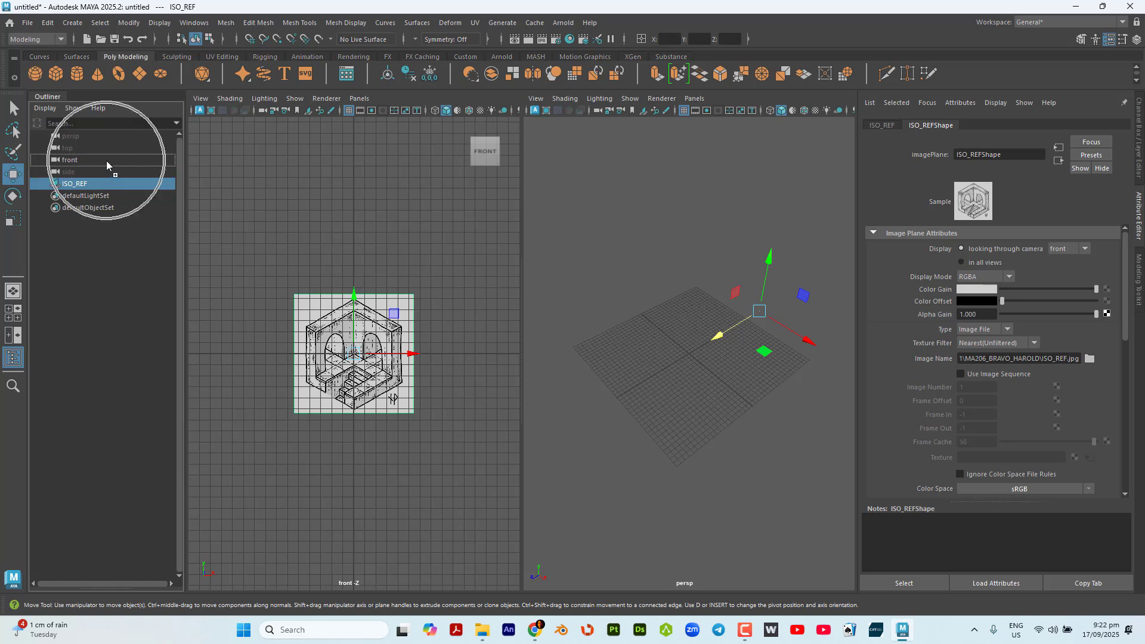
{"action": "left_click_drag", "start_coordinate": [106, 160], "coordinate": [106, 160]}
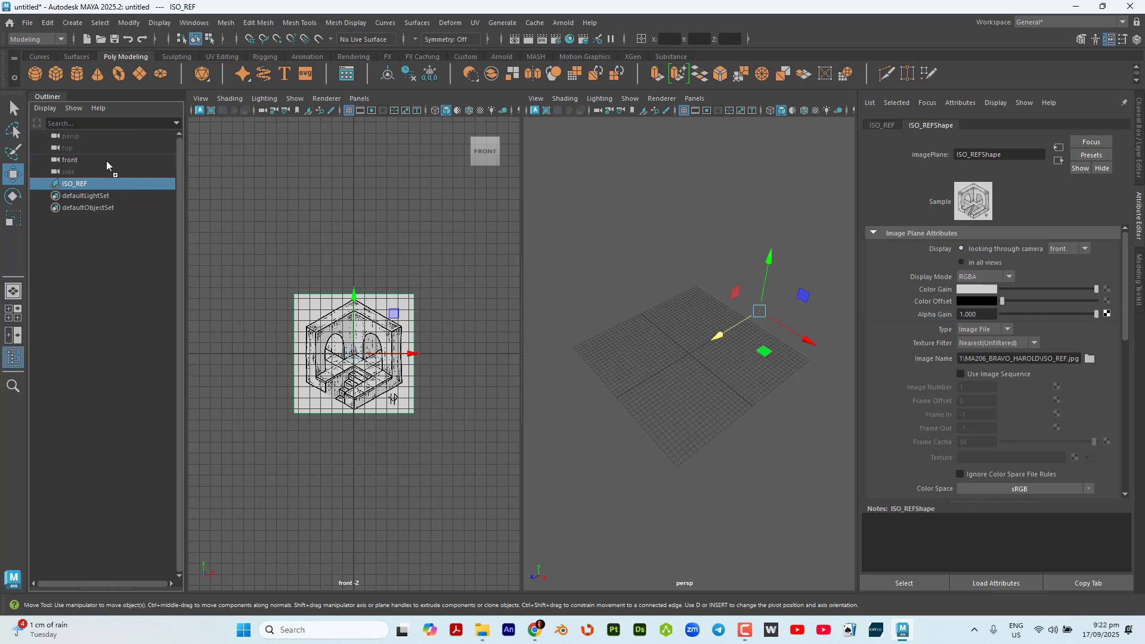
{"action": "left_click", "coordinate": [45, 159]}
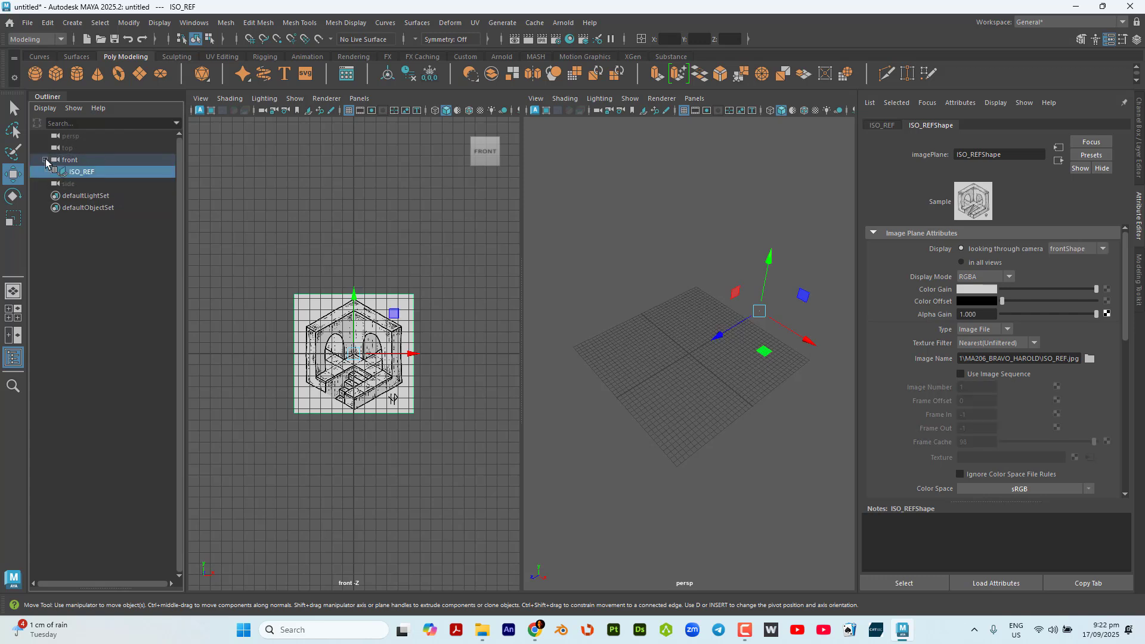
{"action": "left_click", "coordinate": [46, 160]}
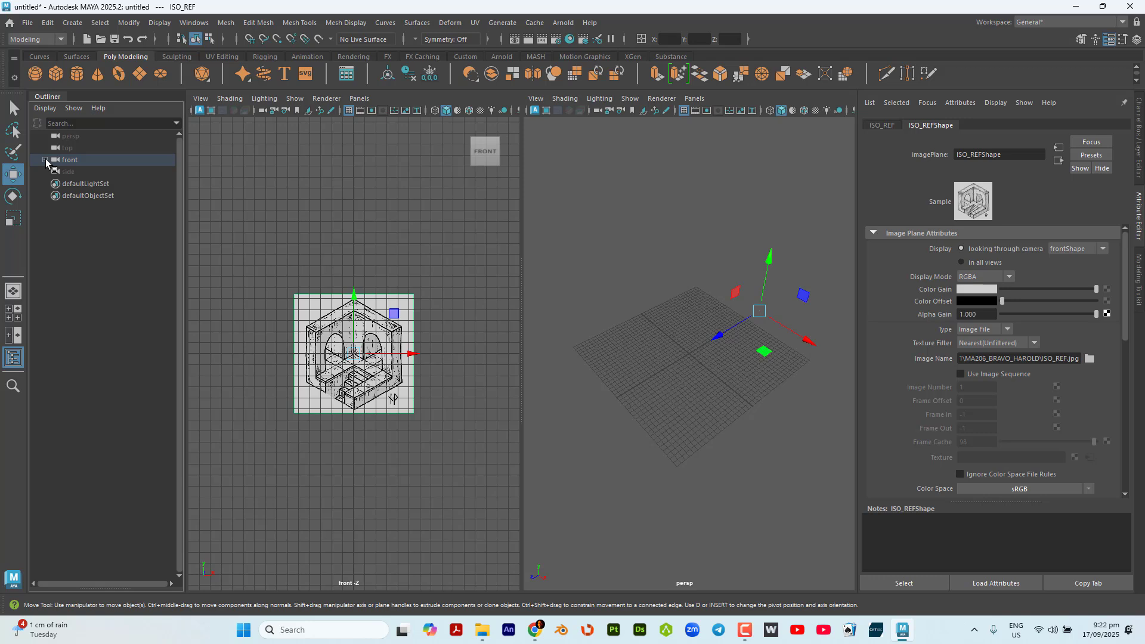
{"action": "left_click", "coordinate": [45, 159]}
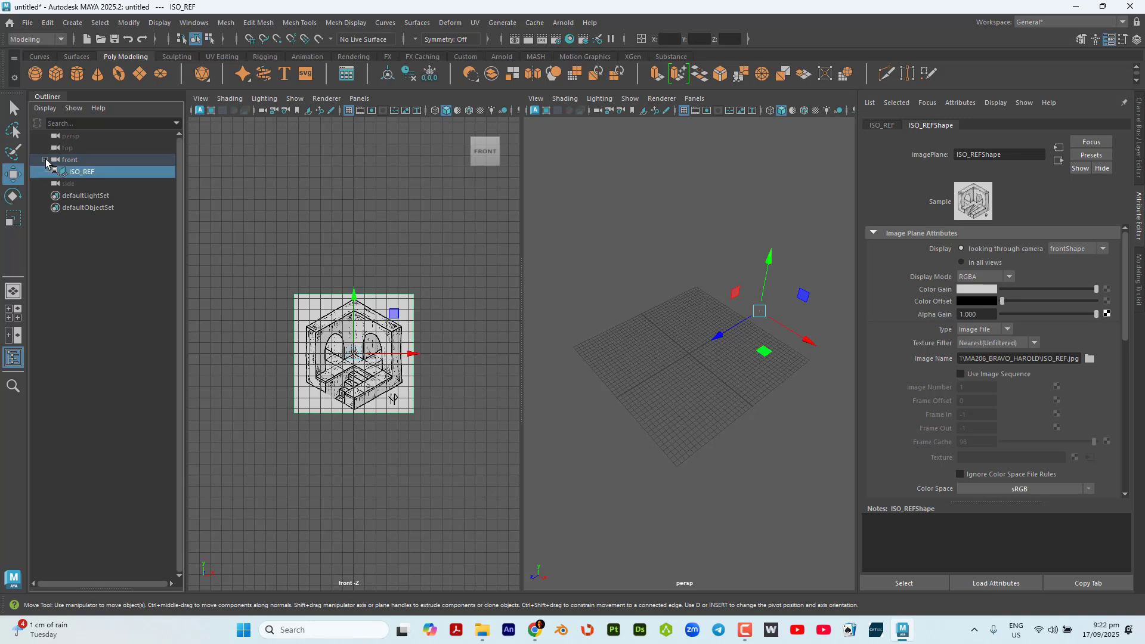
Unparent the ISO_REF image plane from the front camera, parent it back under front, and check the camera's hierarchy
{"action": "left_click", "coordinate": [95, 227]}
{"action": "left_click", "coordinate": [100, 172]}
{"action": "left_click_drag", "start_coordinate": [108, 172], "coordinate": [116, 192]}
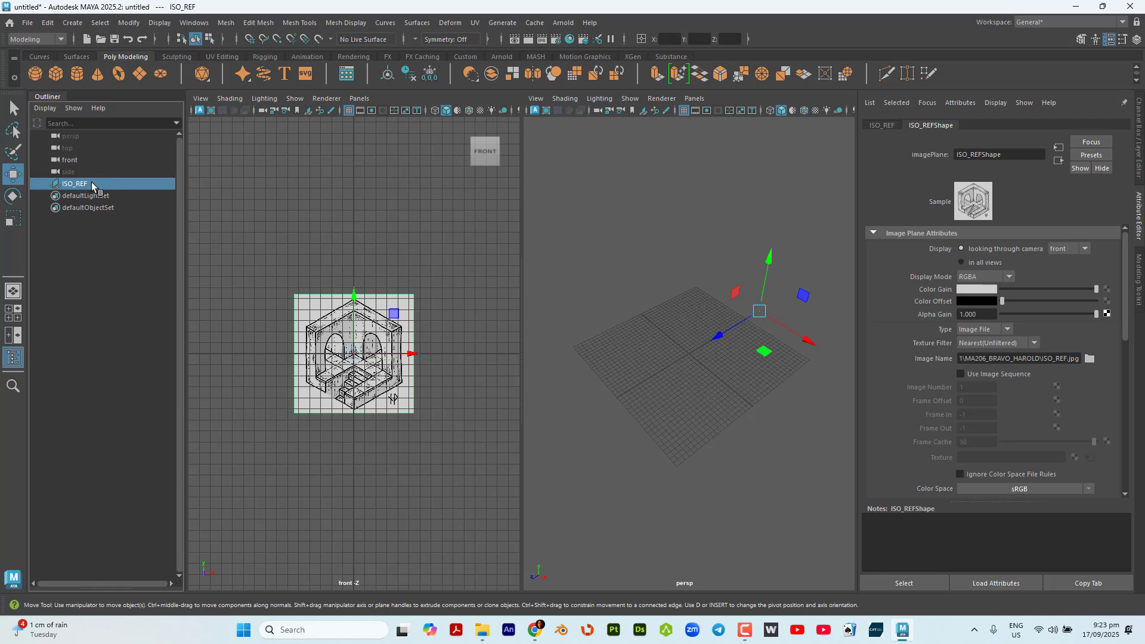
{"action": "left_click", "coordinate": [92, 185]}
{"action": "left_click_drag", "start_coordinate": [92, 184], "coordinate": [93, 161]}
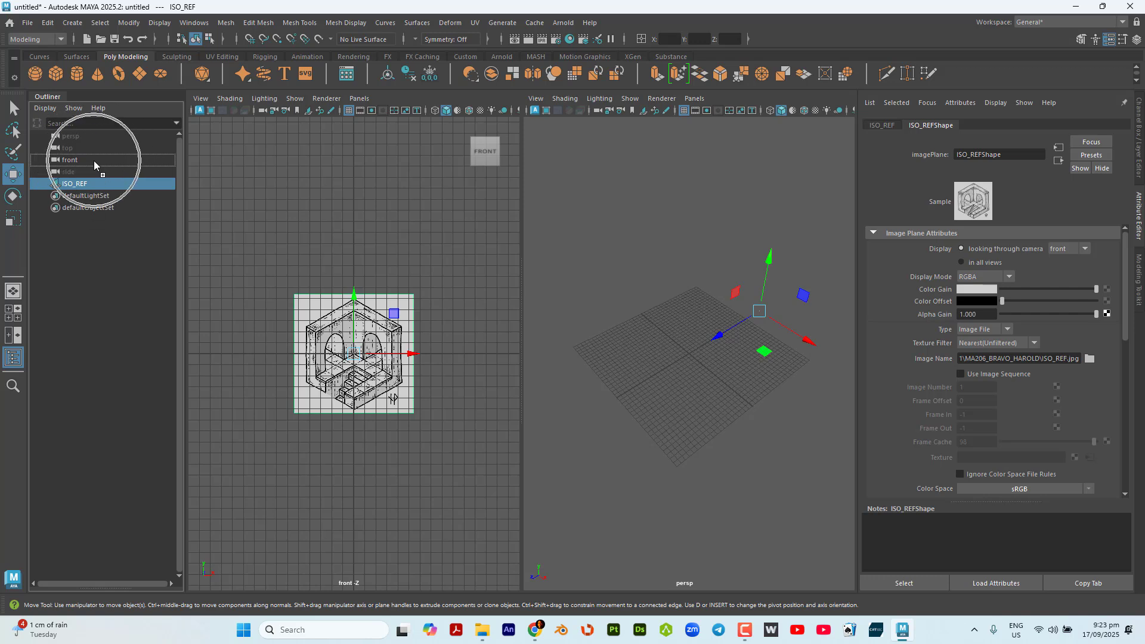
{"action": "left_click_drag", "start_coordinate": [94, 160], "coordinate": [94, 160]}
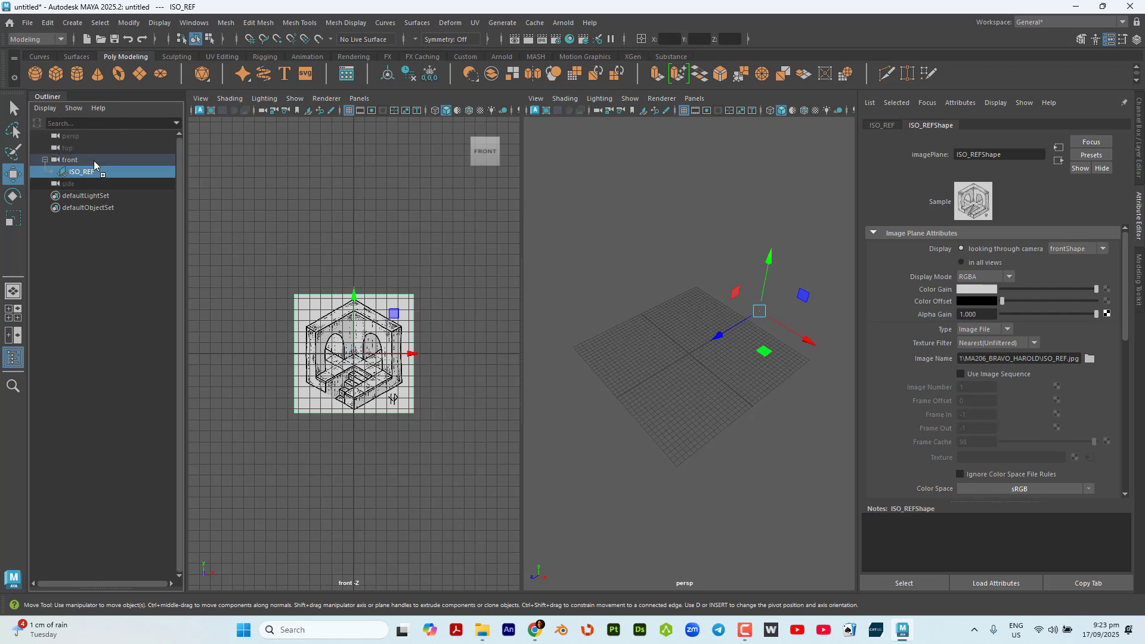
{"action": "left_click", "coordinate": [44, 160]}
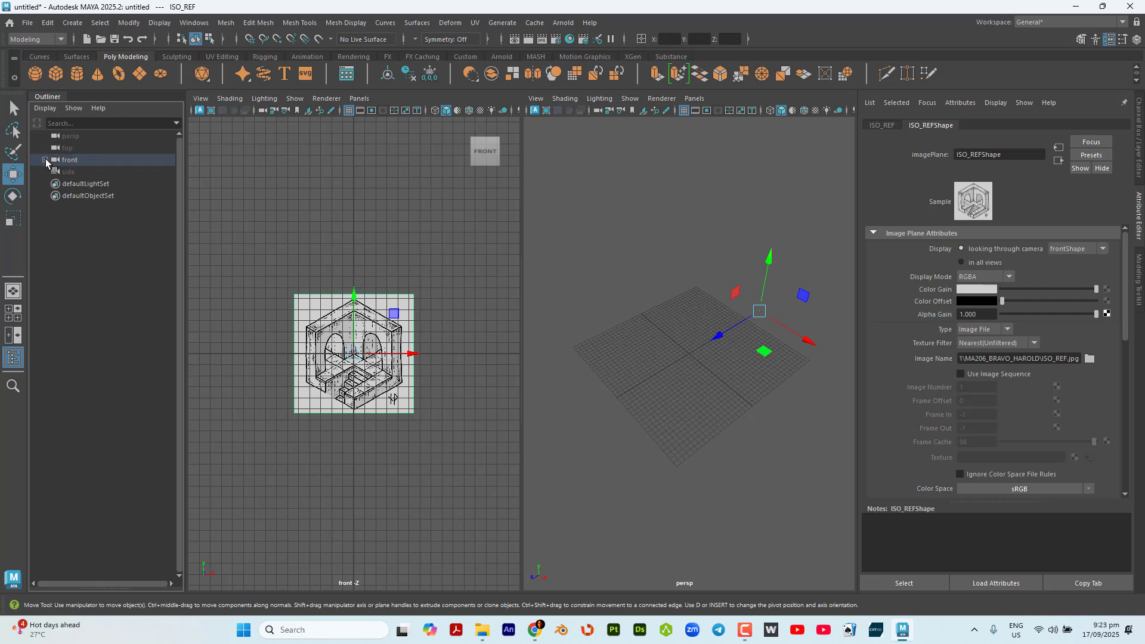
{"action": "left_click", "coordinate": [44, 160]}
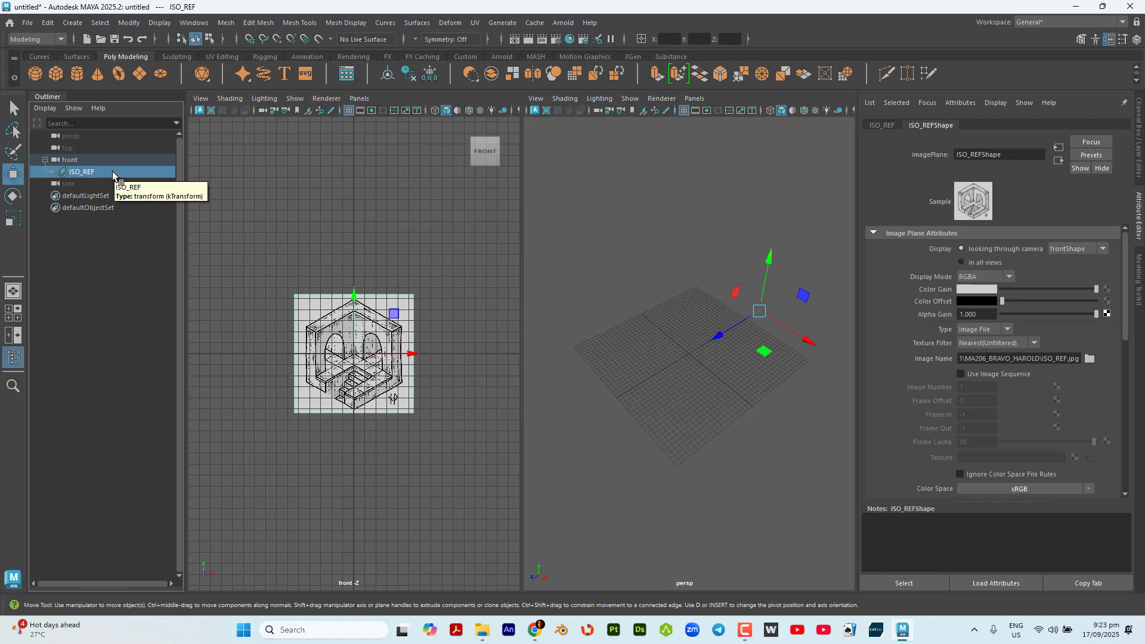
{"action": "left_click", "coordinate": [100, 159]}
{"action": "left_click", "coordinate": [104, 172]}
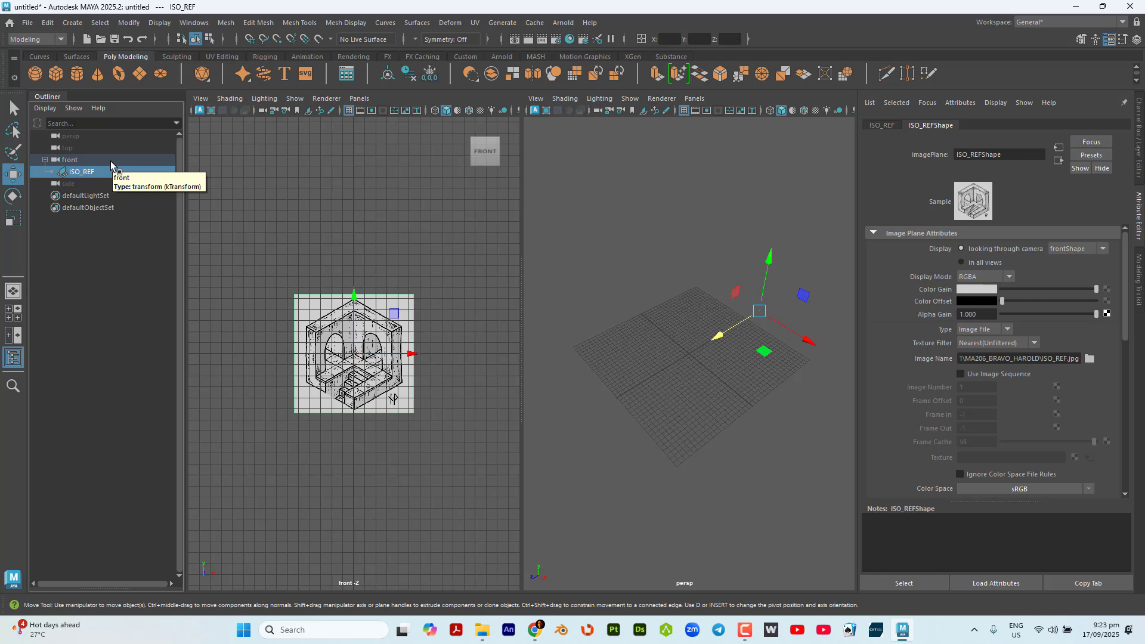
Select the front camera and unlock orthographic views in the Tumble Tool settings
{"action": "left_click", "coordinate": [109, 161]}
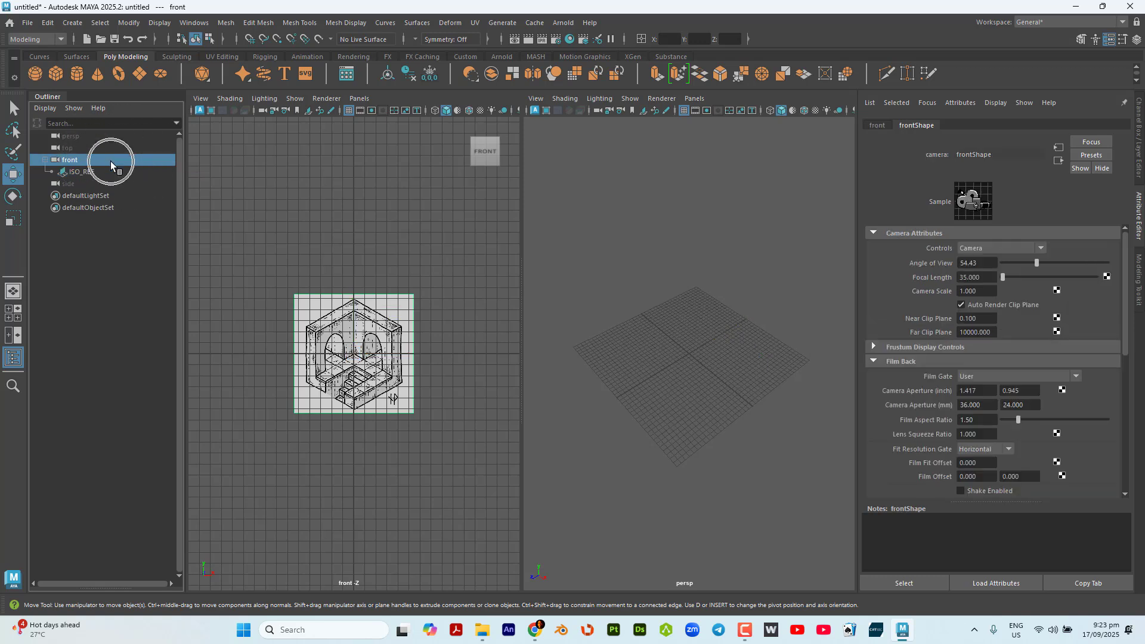
{"action": "left_click", "coordinate": [201, 99]}
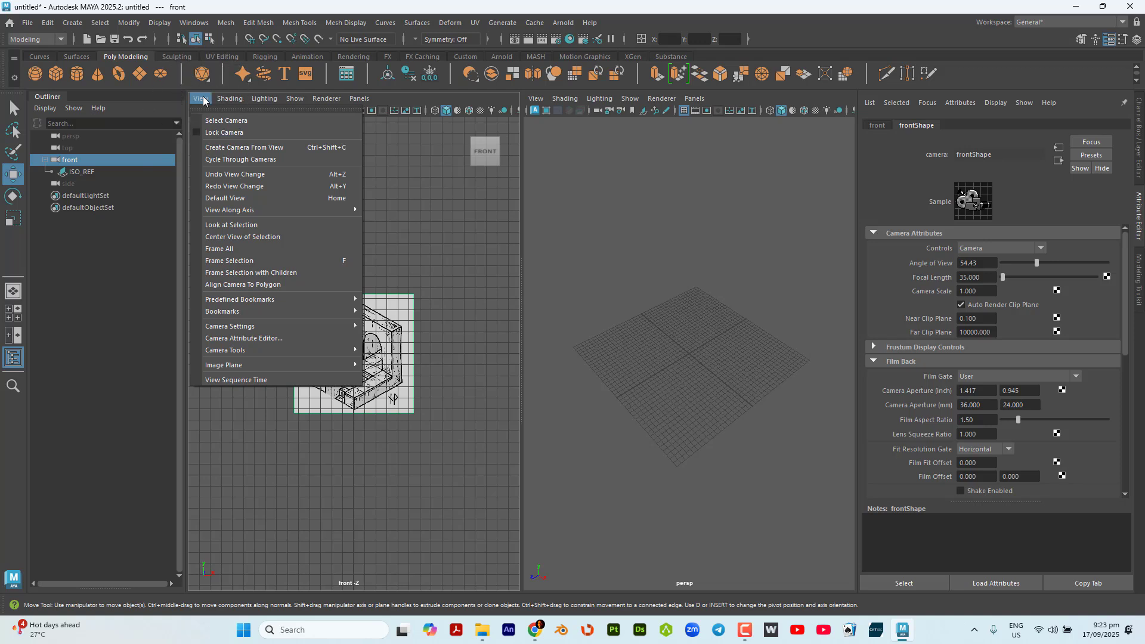
{"action": "mouse_move", "coordinate": [255, 350]}
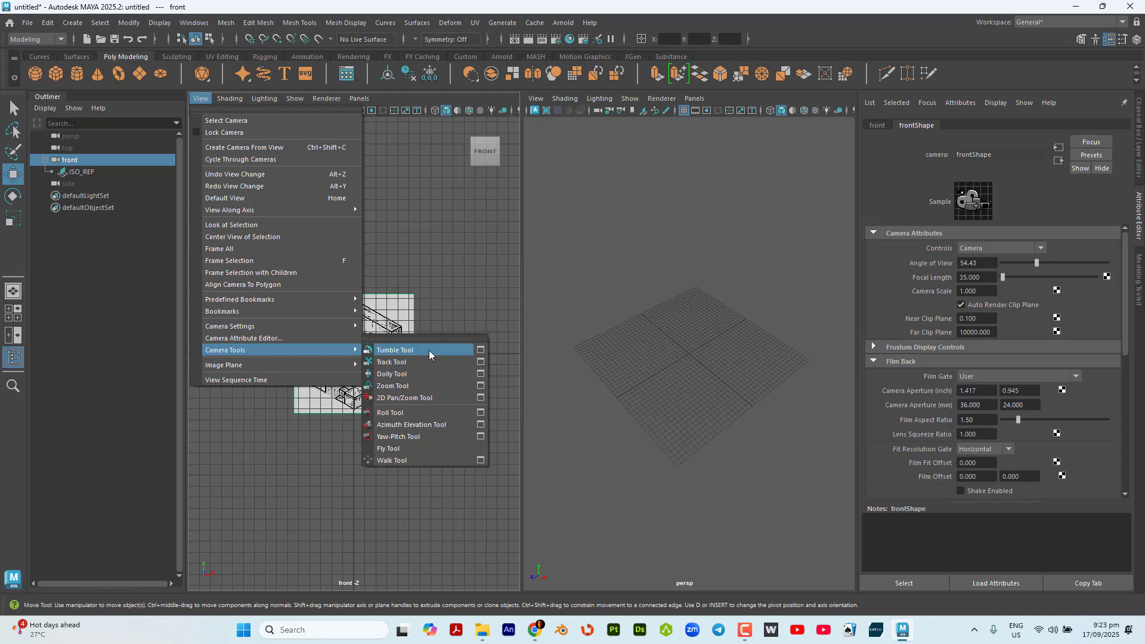
{"action": "left_click", "coordinate": [482, 350]}
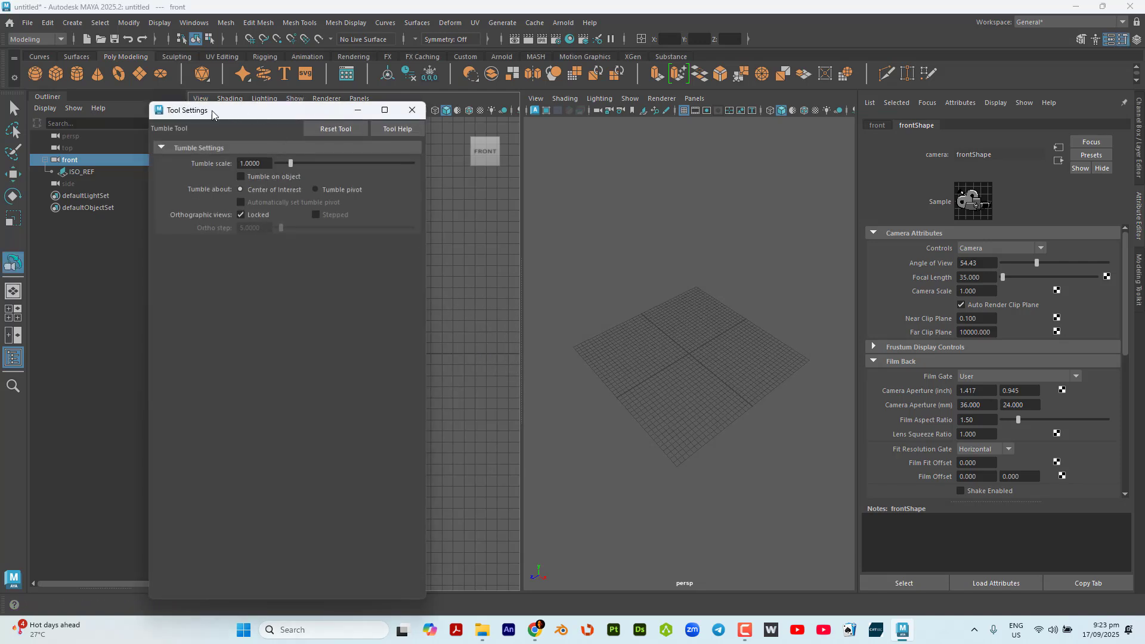
{"action": "left_click", "coordinate": [185, 112]}
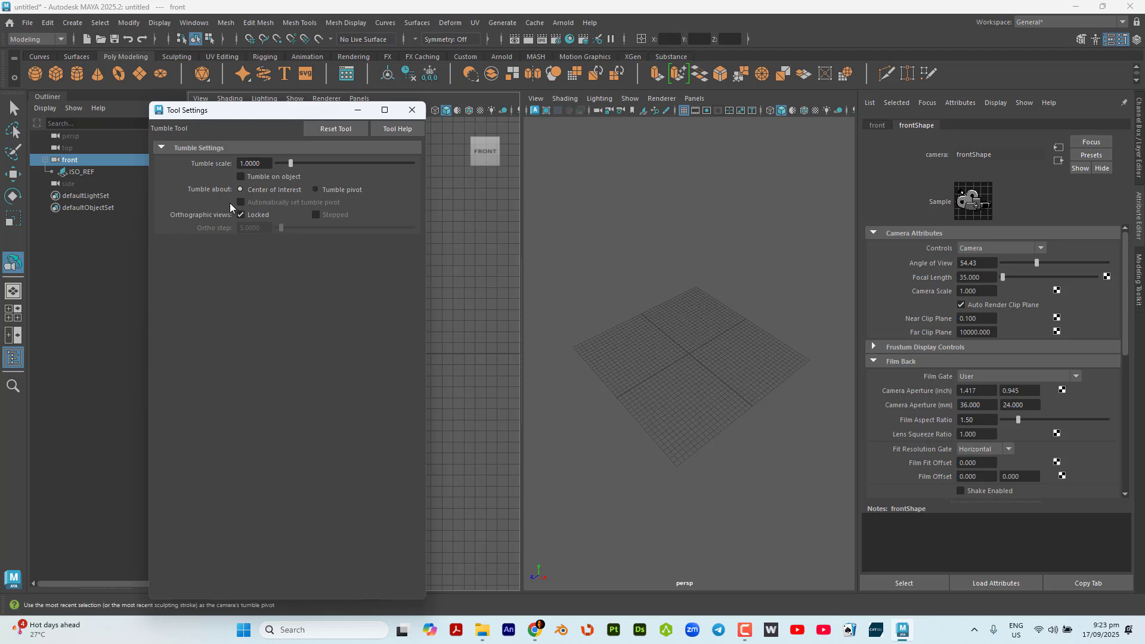
{"action": "left_click", "coordinate": [240, 215]}
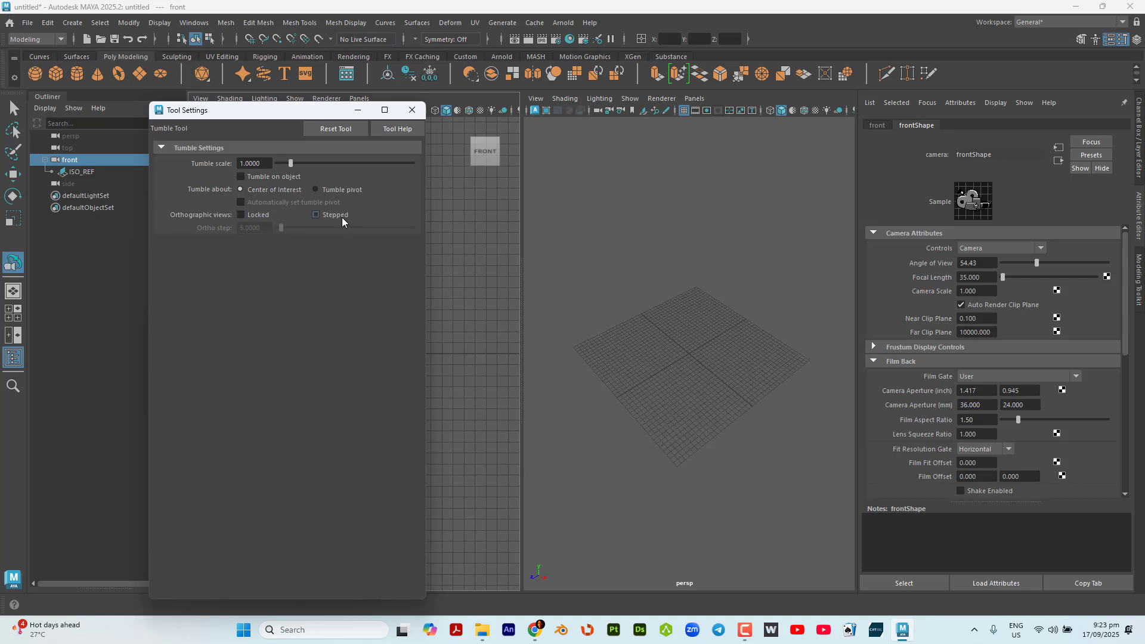
{"action": "left_click", "coordinate": [317, 219]}
{"action": "left_click", "coordinate": [317, 220]}
{"action": "left_click", "coordinate": [315, 216]}
{"action": "left_click", "coordinate": [315, 216]}
{"action": "left_click", "coordinate": [413, 111]}
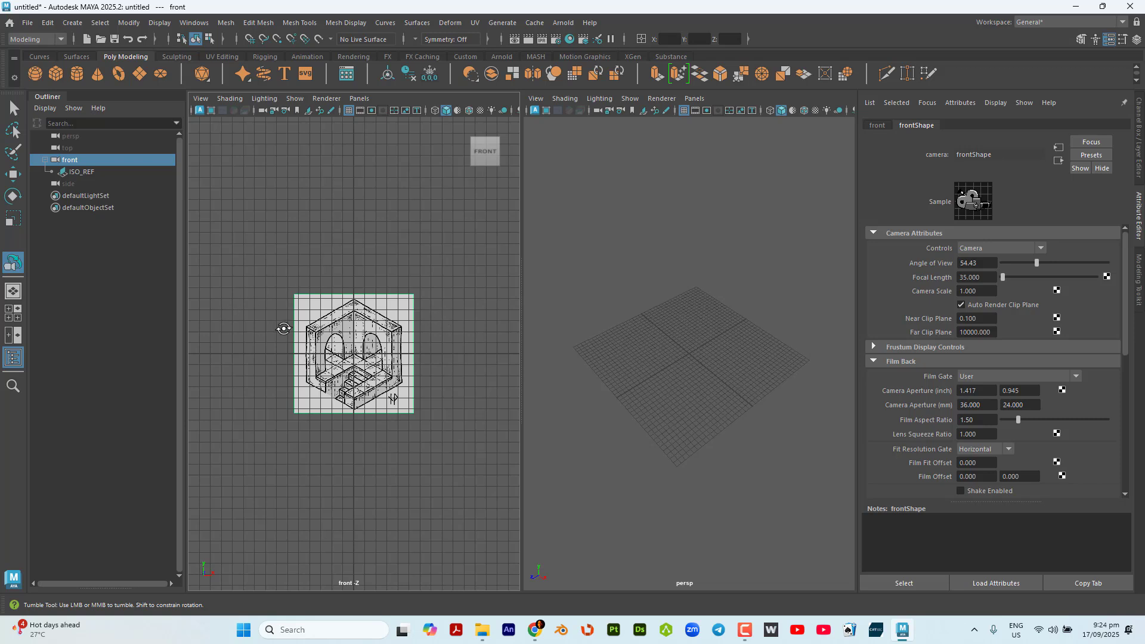
Create a polygon cube at the origin and frame it in the perspective view
{"action": "left_click", "coordinate": [67, 24]}
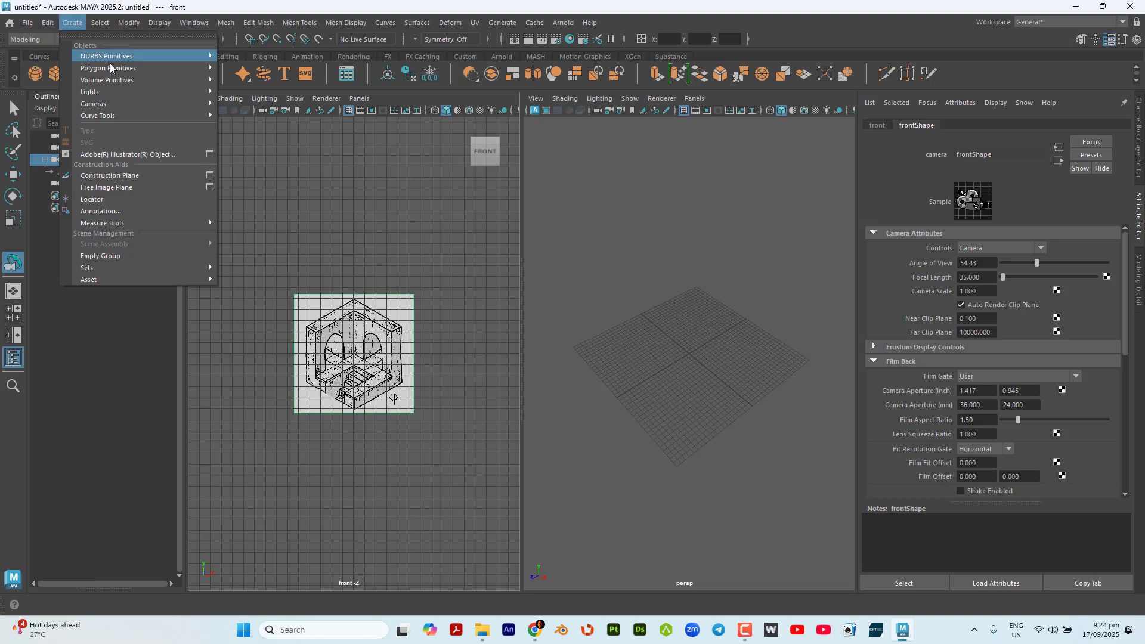
{"action": "mouse_move", "coordinate": [141, 67]}
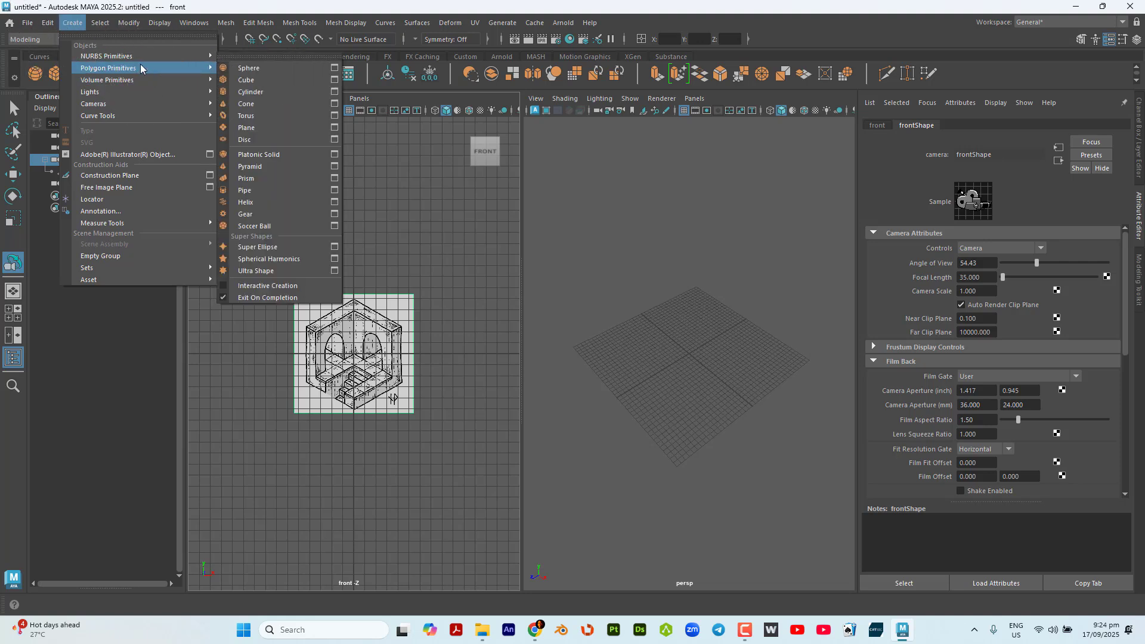
{"action": "left_click", "coordinate": [141, 64]}
{"action": "left_click", "coordinate": [290, 291]}
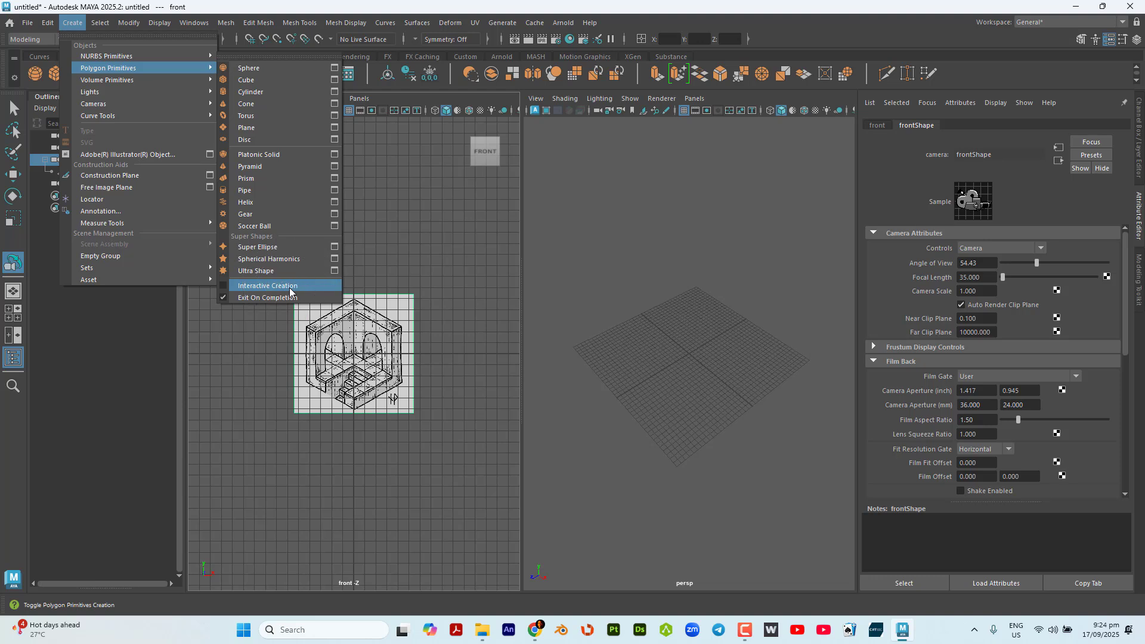
{"action": "left_click", "coordinate": [256, 292]}
{"action": "left_click", "coordinate": [271, 79]}
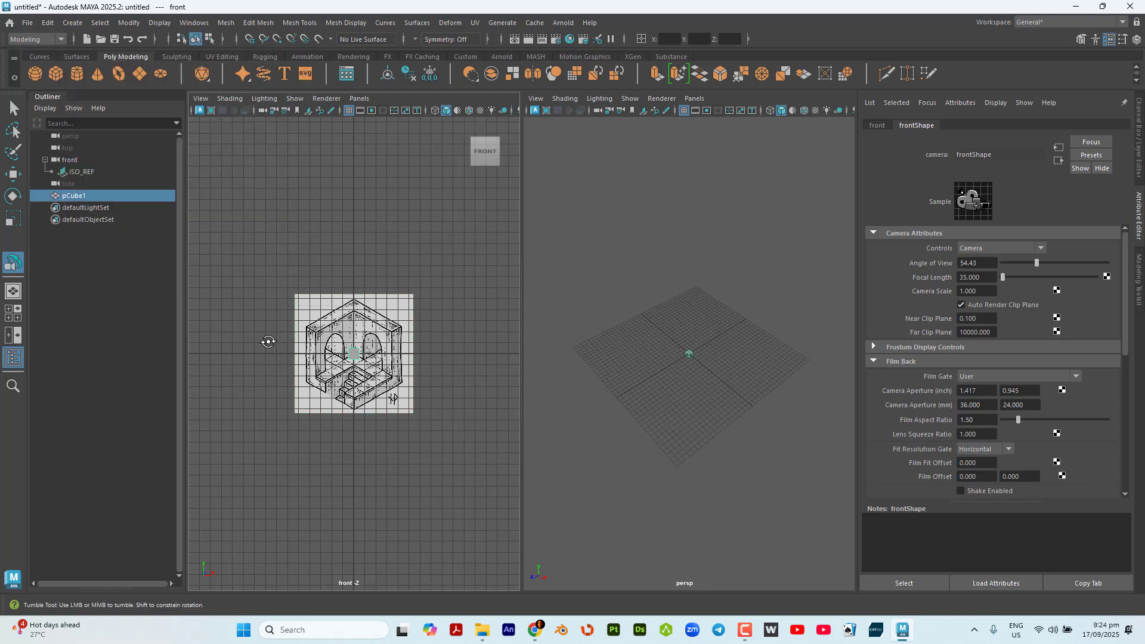
{"action": "key", "text": "f"}
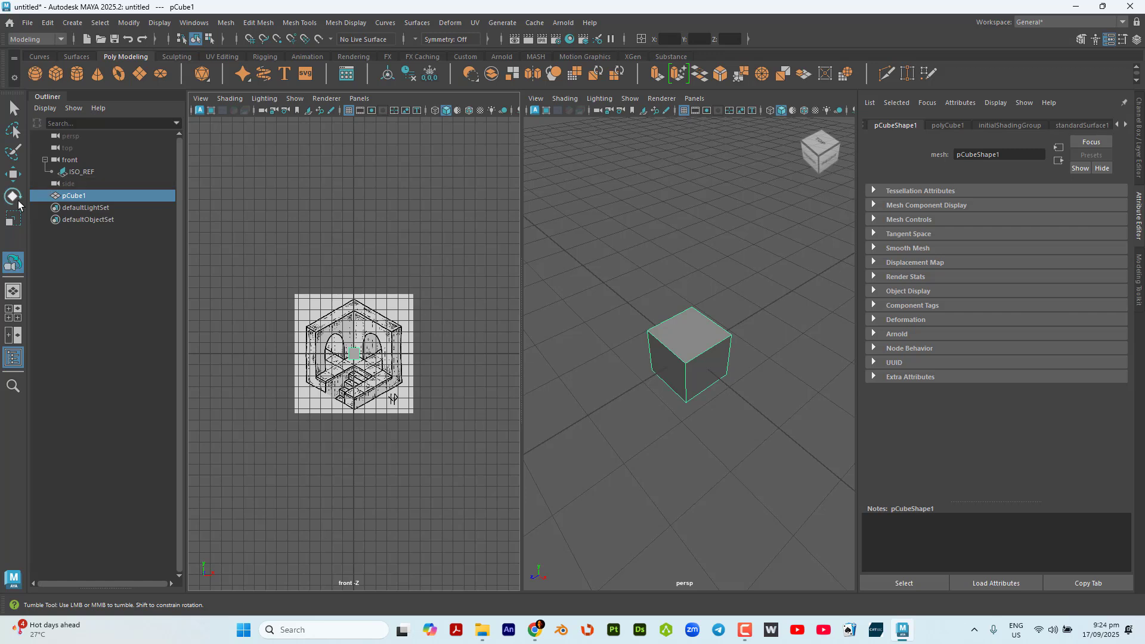
Scale the cube up uniformly until it covers most of the hexagonal room drawing in the front view
{"action": "left_click", "coordinate": [13, 220]}
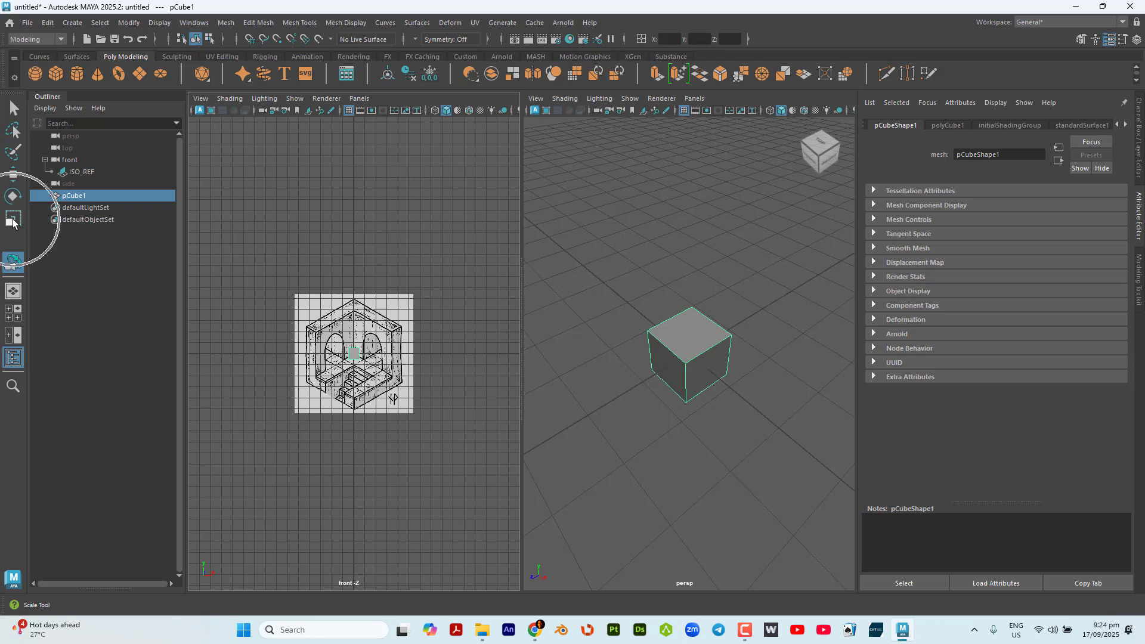
{"action": "left_click", "coordinate": [13, 220]}
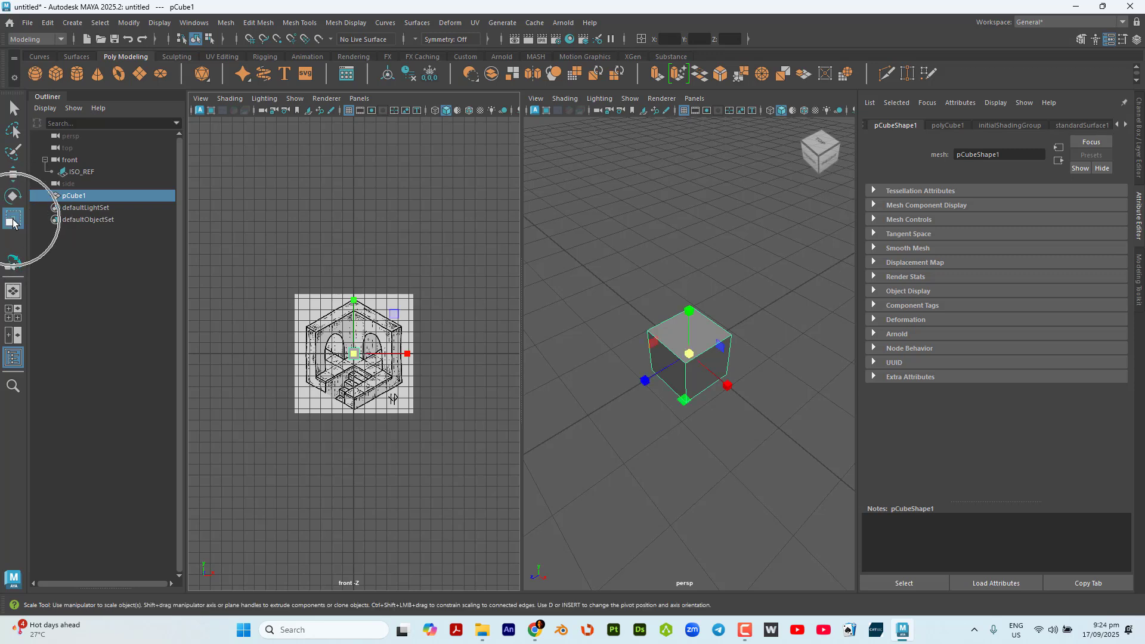
{"action": "left_click", "coordinate": [688, 356]}
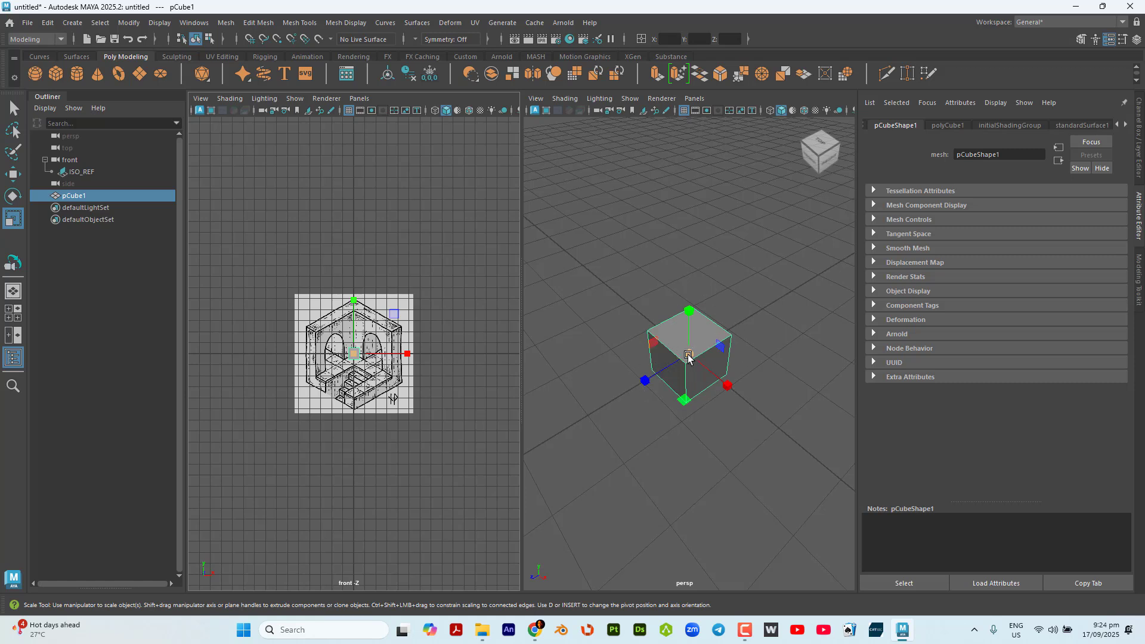
{"action": "left_click_drag", "start_coordinate": [689, 357], "coordinate": [992, 588]}
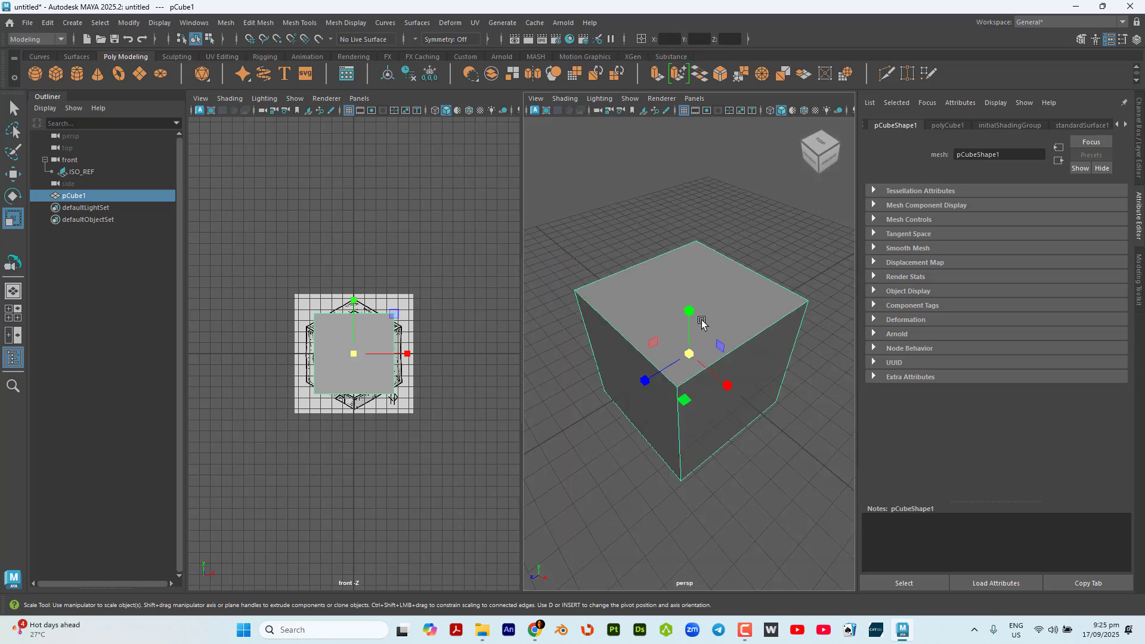
{"action": "left_click_drag", "start_coordinate": [738, 452], "coordinate": [750, 411], "text": "alt"}
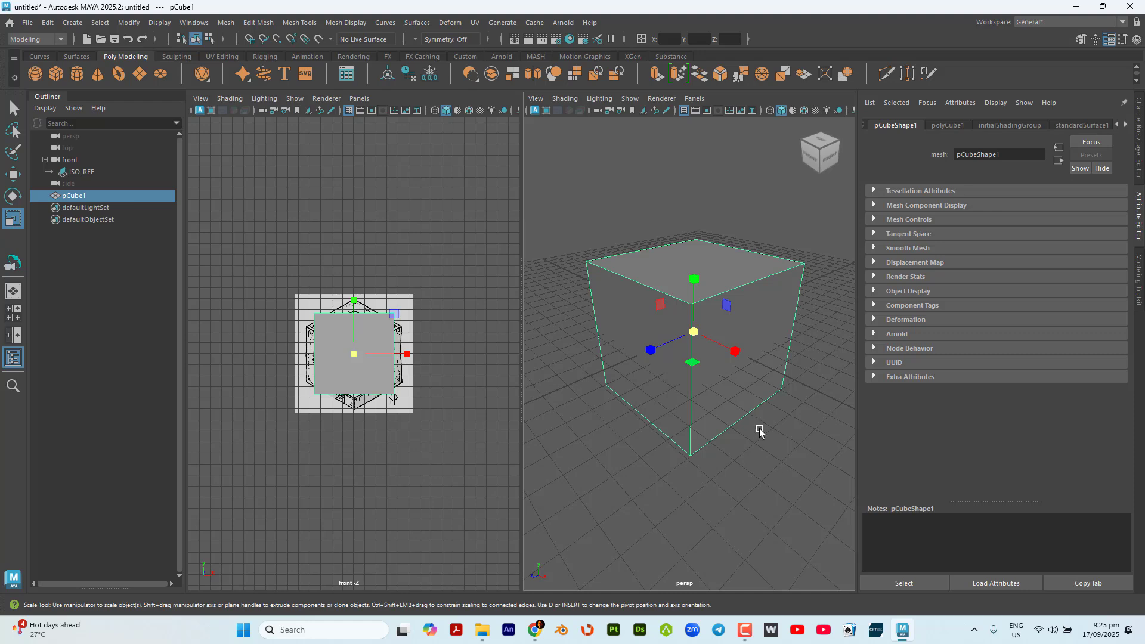
{"action": "mouse_move", "coordinate": [760, 429]}
{"action": "left_mouse_down", "text": "alt"}
{"action": "mouse_move", "coordinate": [756, 441]}
{"action": "mouse_move", "coordinate": [764, 403]}
{"action": "mouse_move", "coordinate": [759, 447]}
{"action": "mouse_move", "coordinate": [764, 397]}
{"action": "mouse_move", "coordinate": [761, 440]}
{"action": "left_mouse_up", "text": "alt"}
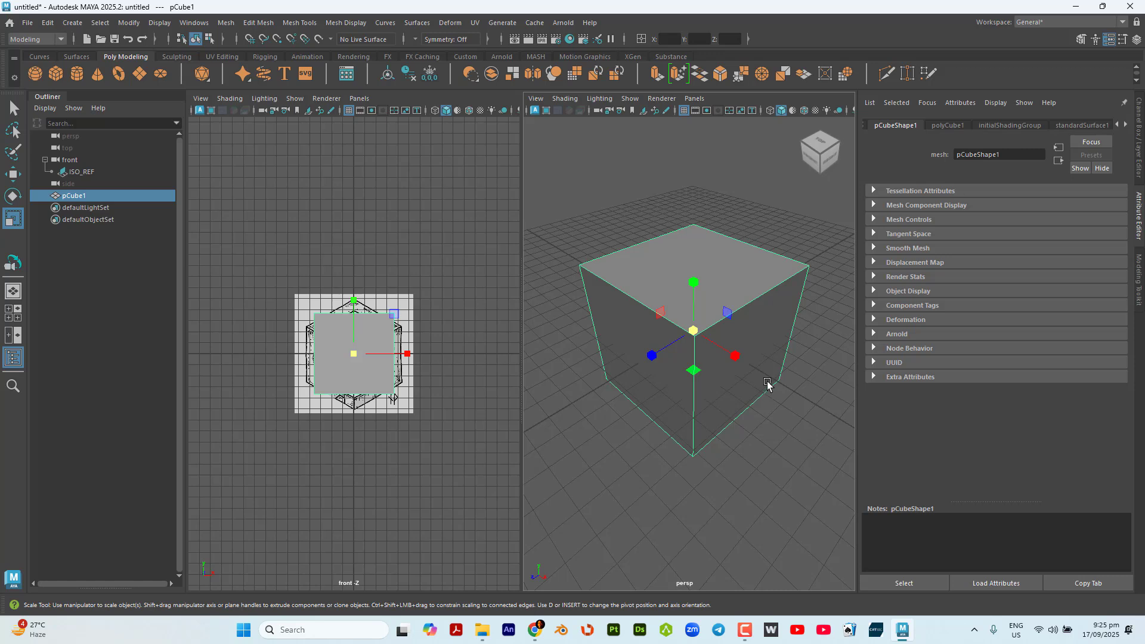
{"action": "mouse_move", "coordinate": [764, 447]}
{"action": "left_mouse_down", "text": "alt"}
{"action": "mouse_move", "coordinate": [766, 435]}
{"action": "mouse_move", "coordinate": [743, 435]}
{"action": "mouse_move", "coordinate": [754, 434]}
{"action": "left_mouse_up", "text": "alt"}
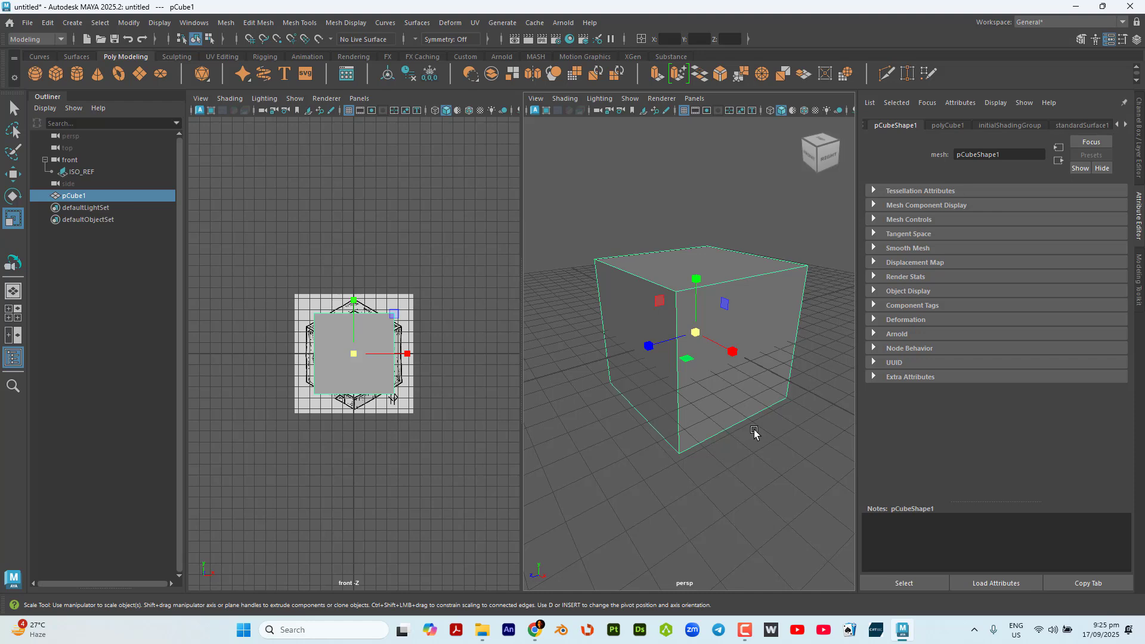
Show the front and perspective viewports in full-screen view
{"action": "key", "text": "ctrl+space"}
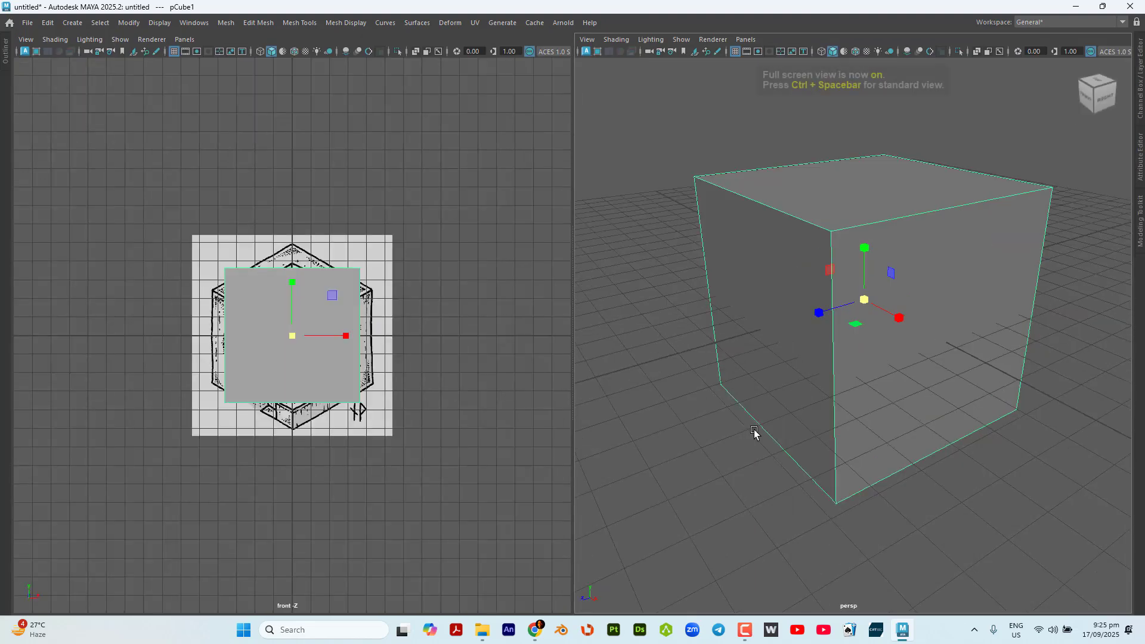
{"action": "key", "text": "ctrl+space"}
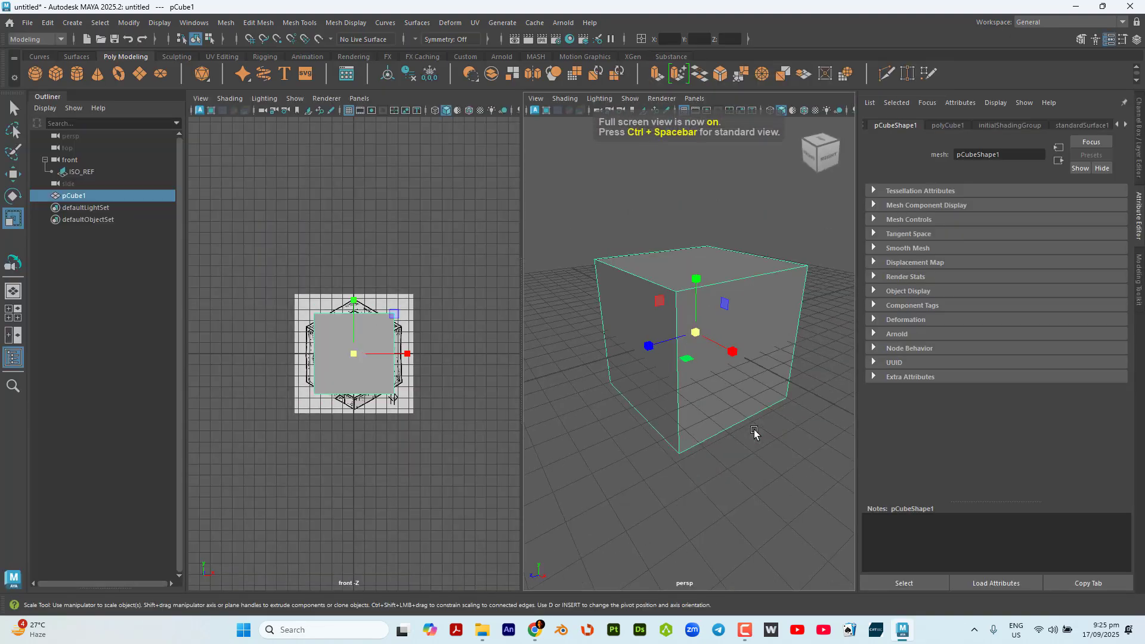
{"action": "key", "text": "ctrl+space"}
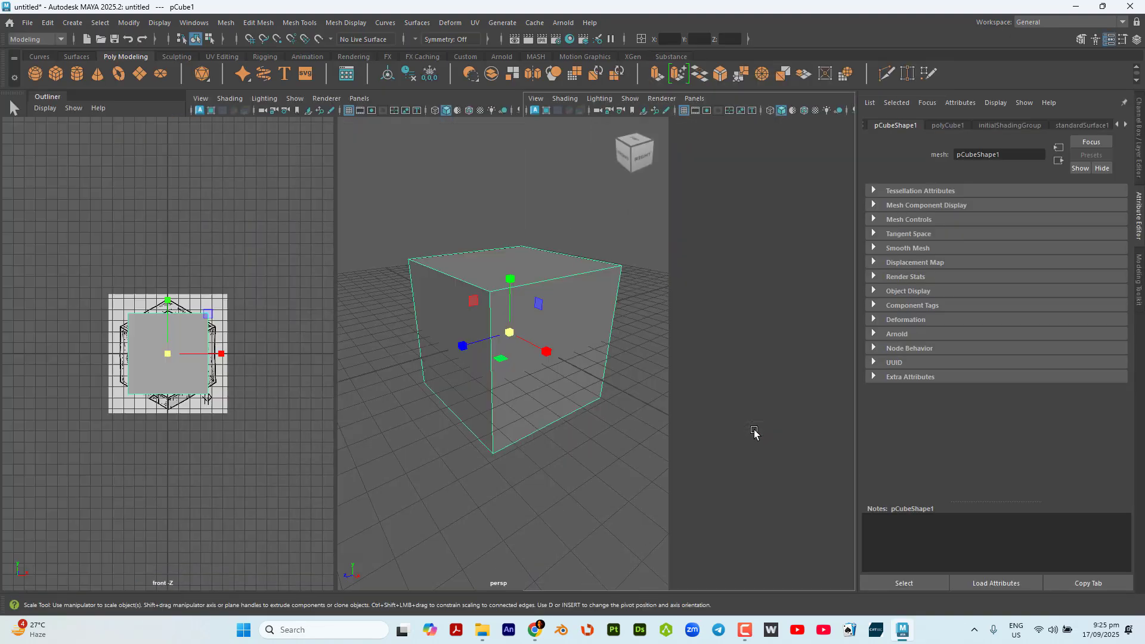
{"action": "key", "text": "ctrl"}
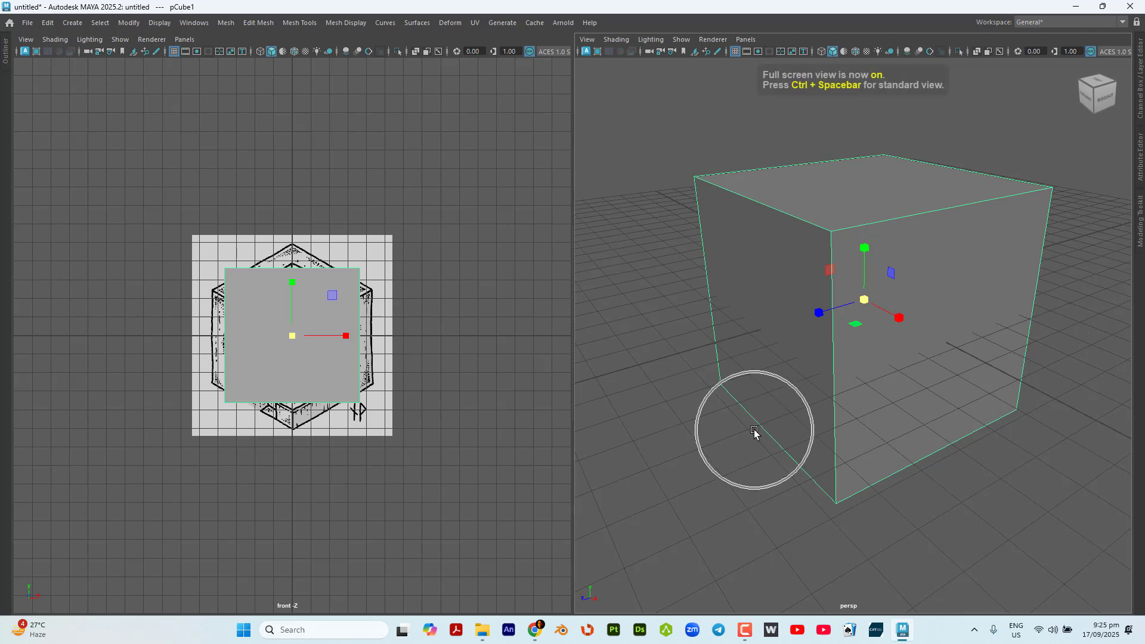
Turn on X-Ray display in the front view to see the reference drawing through the cube, and switch to the Select tool
{"action": "key", "text": "ctrl"}
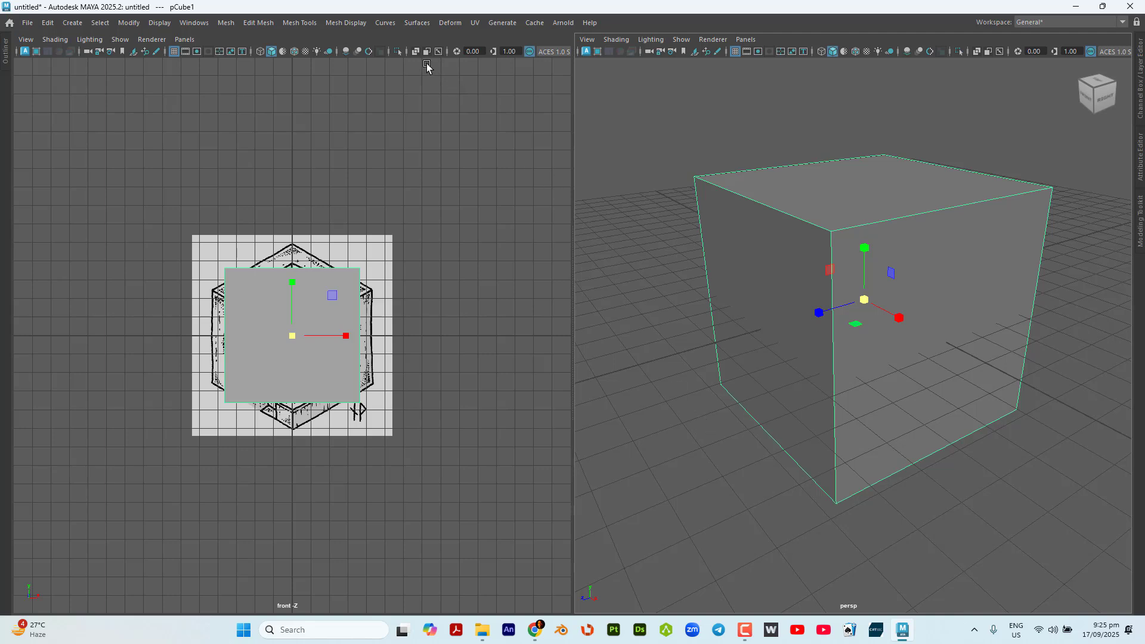
{"action": "key", "text": "ctrl"}
{"action": "key", "text": "ctrl"}
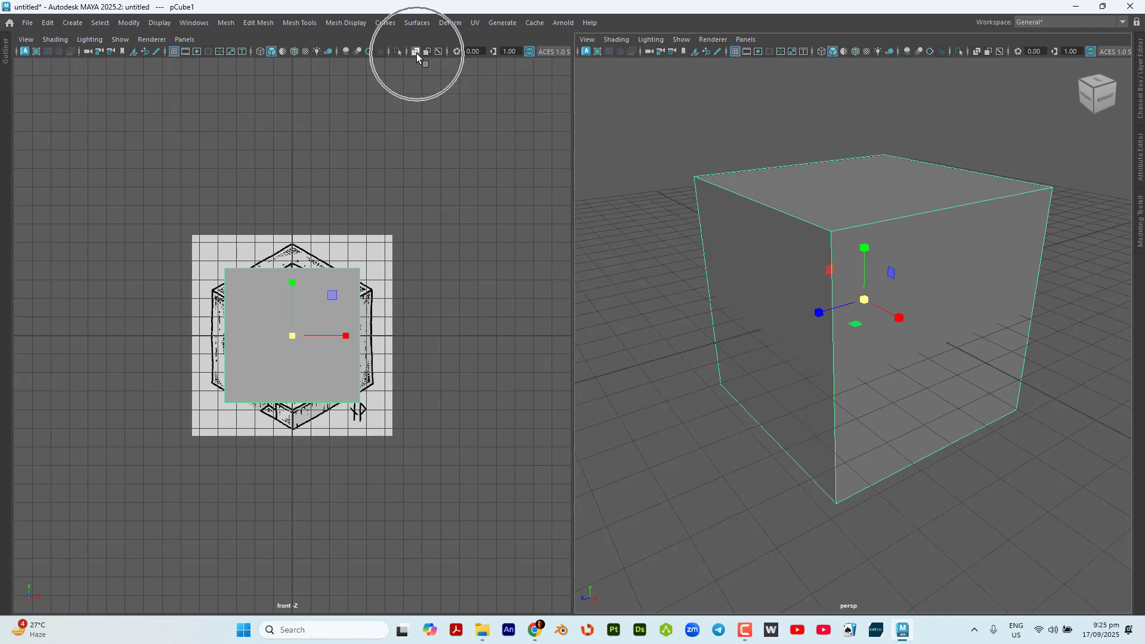
{"action": "key", "text": "ctrl"}
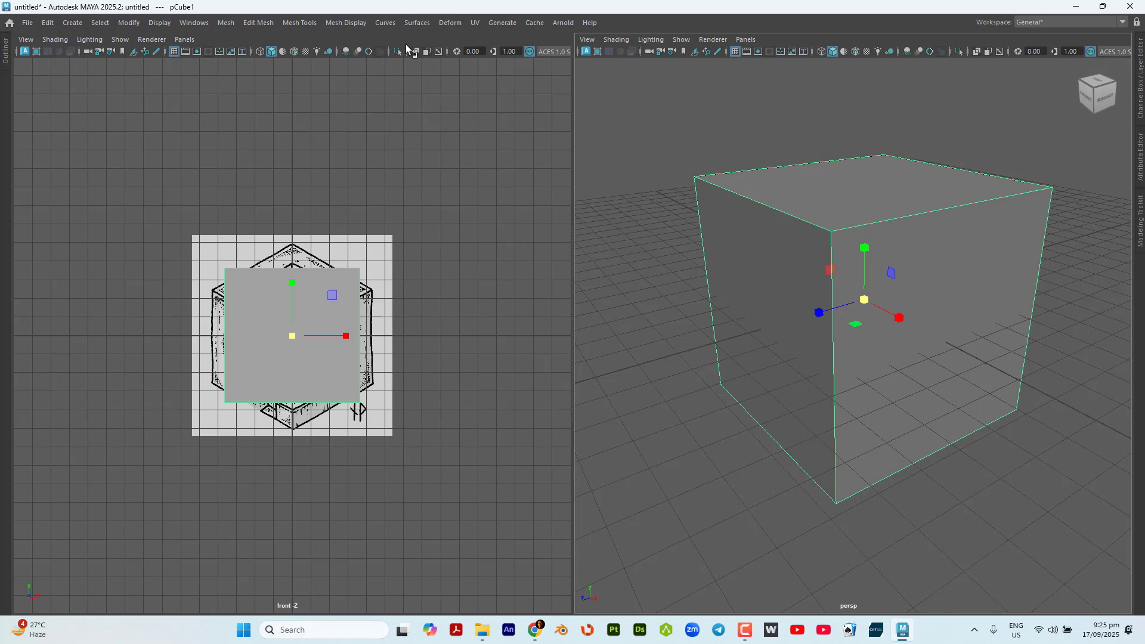
{"action": "key", "text": "ctrl"}
{"action": "left_click", "coordinate": [414, 51]}
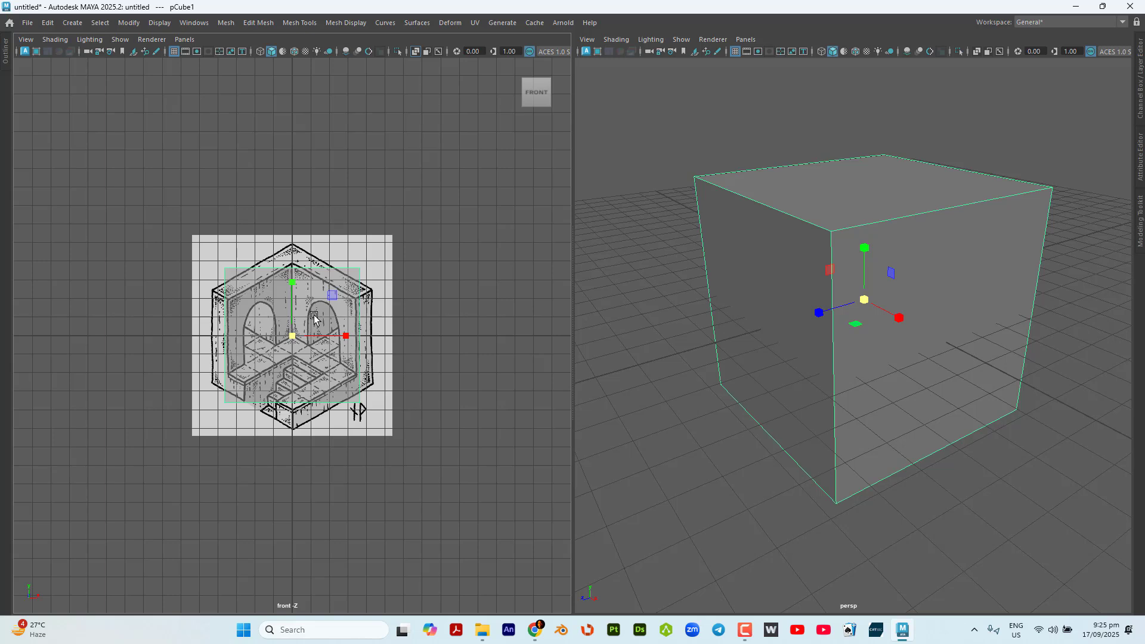
{"action": "key", "text": "q"}
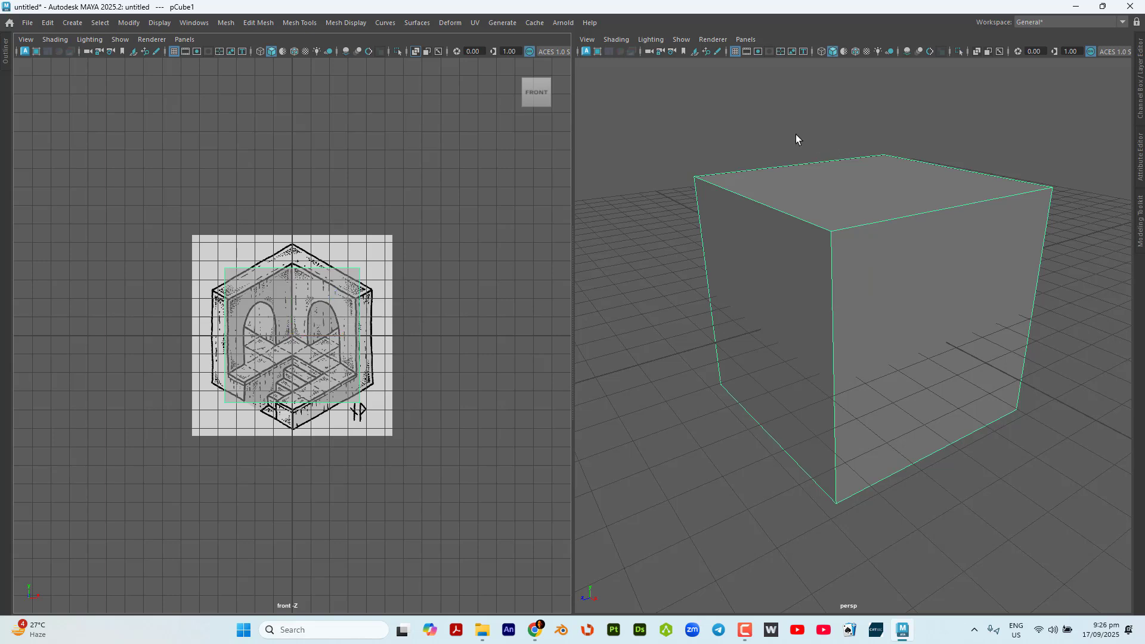
{"action": "left_click_drag", "start_coordinate": [669, 128], "coordinate": [917, 440]}
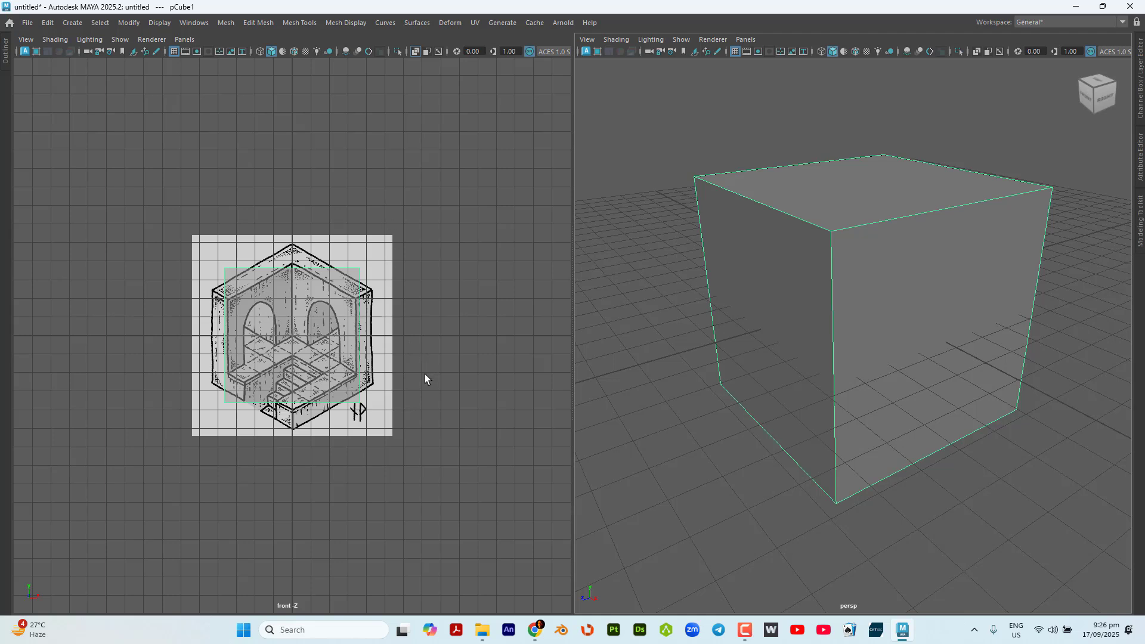
Tumble the front camera to an isometric angle so the cube's outline follows the hexagonal room drawing
{"action": "scroll", "coordinate": [424, 373], "scroll_direction": "up", "scroll_amount": 5}
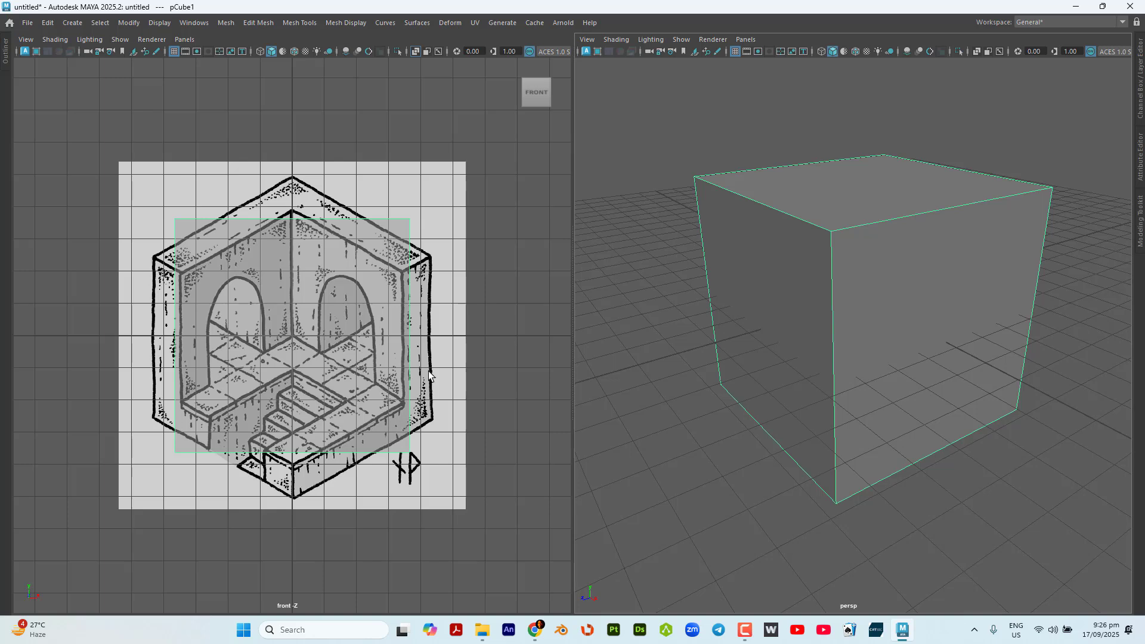
{"action": "scroll", "coordinate": [428, 374], "scroll_direction": "up", "scroll_amount": 1}
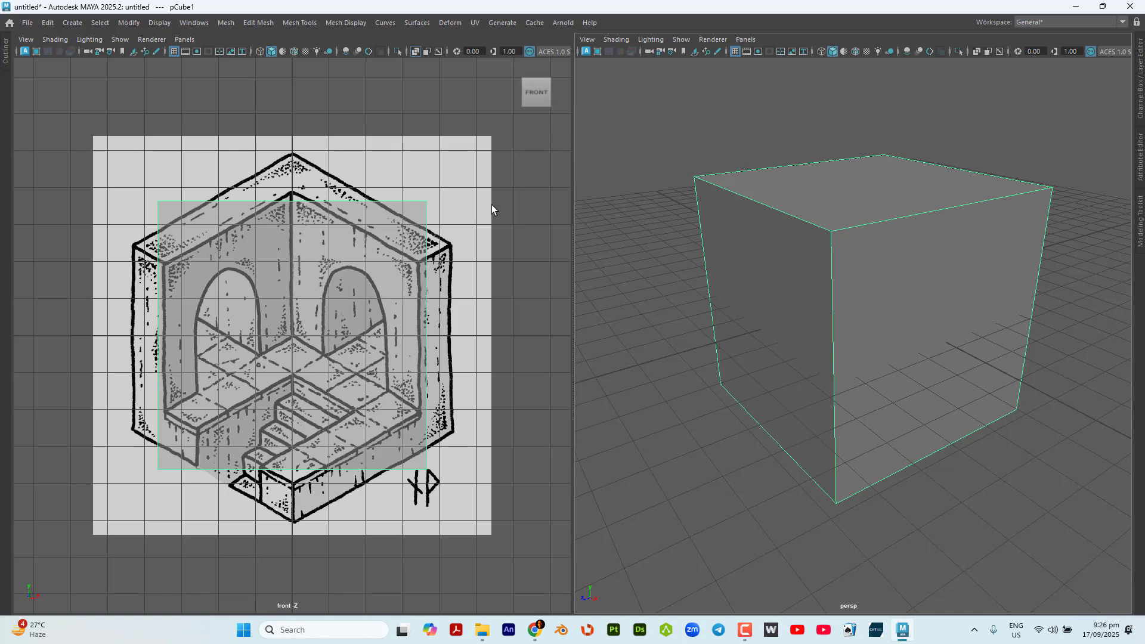
{"action": "key", "text": "ctrl"}
{"action": "mouse_move", "coordinate": [508, 207]}
{"action": "left_mouse_down", "text": "alt"}
{"action": "mouse_move", "coordinate": [492, 224]}
{"action": "mouse_move", "coordinate": [442, 234]}
{"action": "left_mouse_up", "text": "alt"}
{"action": "left_click_drag", "start_coordinate": [442, 235], "coordinate": [444, 238], "text": "alt"}
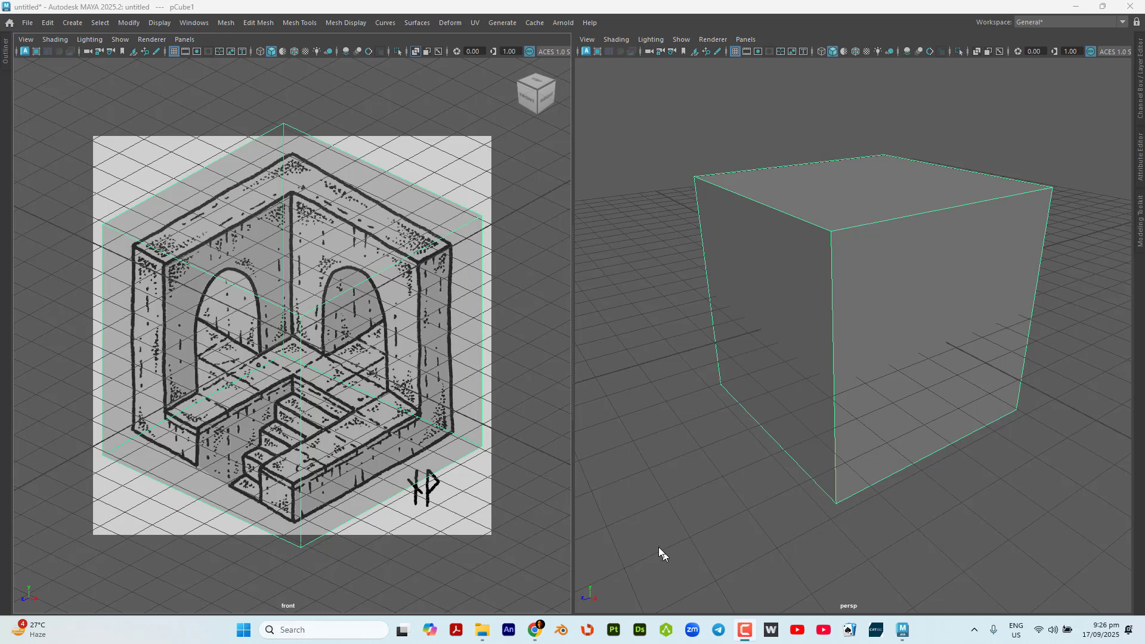
Fine-tune the front camera's tumble with the cube selected, bringing its near and far vertical edges into line
{"action": "left_click", "coordinate": [468, 149]}
{"action": "left_click_drag", "start_coordinate": [468, 150], "coordinate": [460, 152], "text": "alt"}
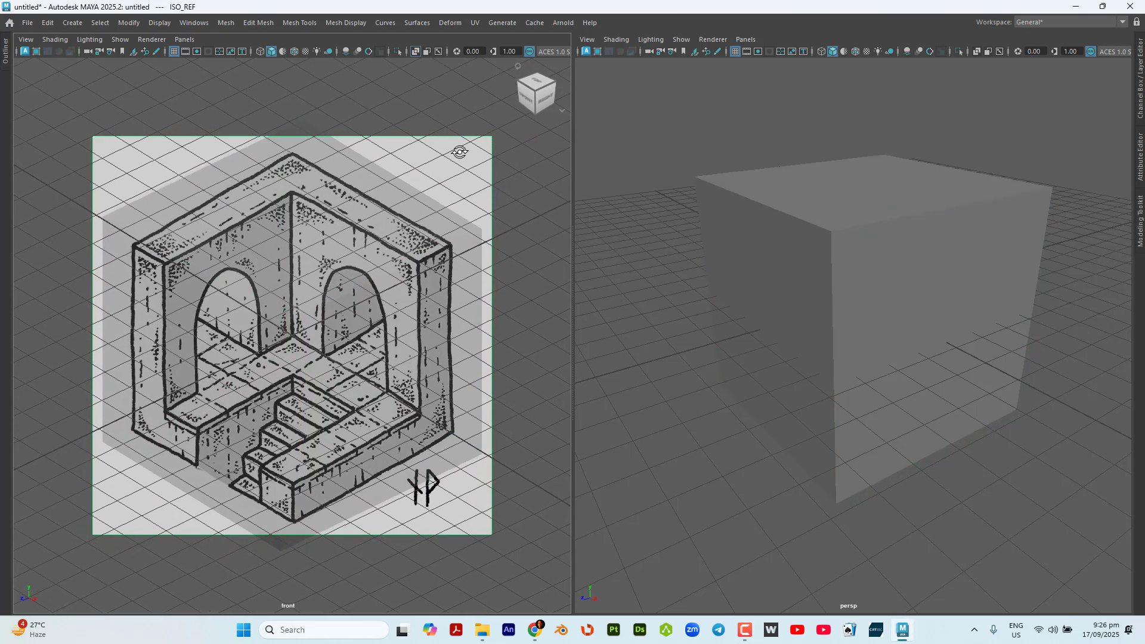
{"action": "left_click", "coordinate": [744, 207]}
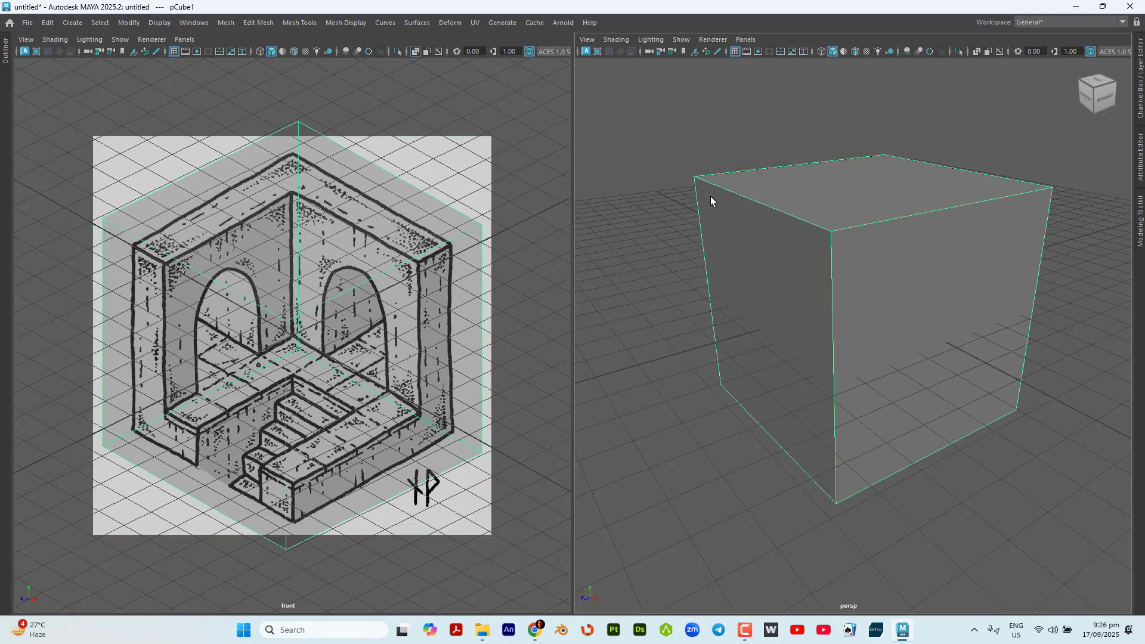
{"action": "left_click_drag", "start_coordinate": [424, 149], "coordinate": [423, 146], "text": "alt"}
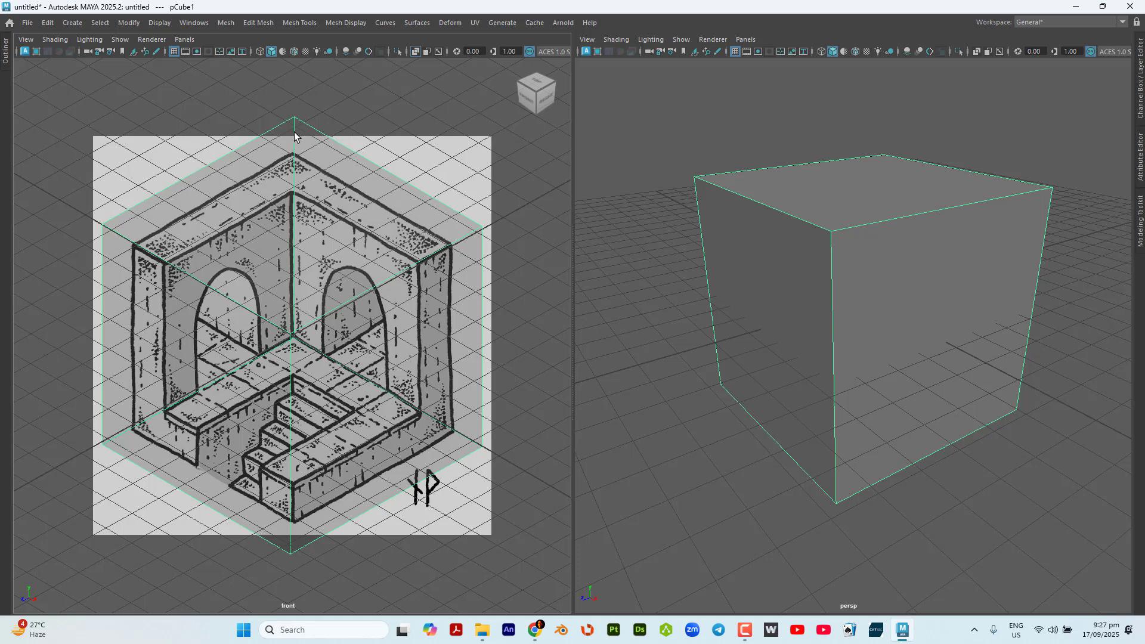
{"action": "key", "text": "ctrl"}
{"action": "left_click_drag", "start_coordinate": [356, 211], "coordinate": [358, 214], "text": "alt"}
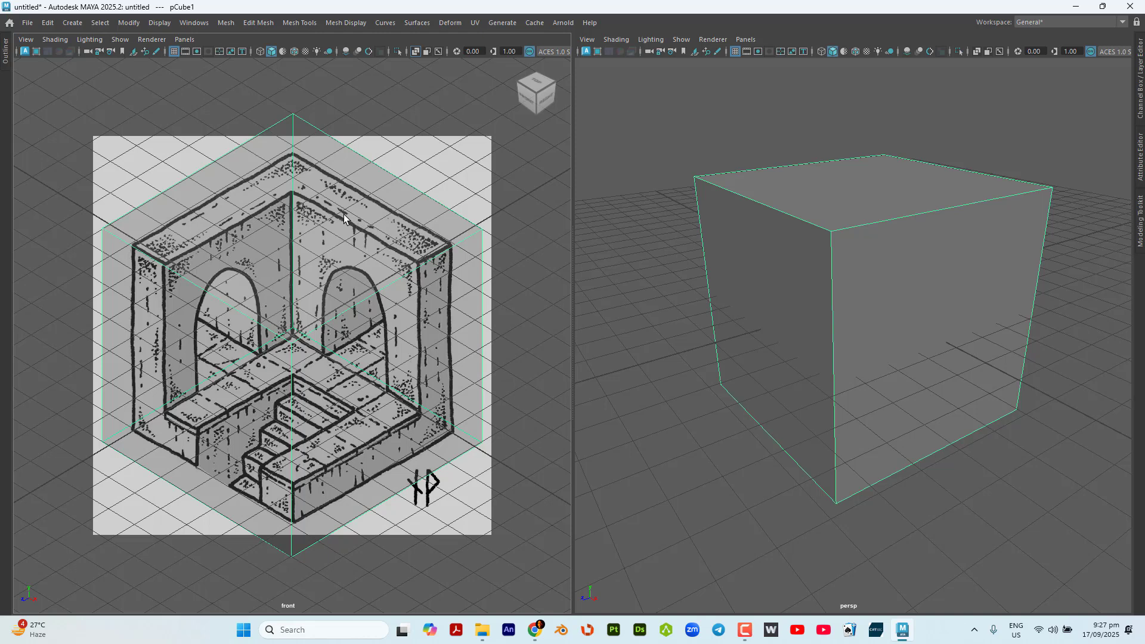
{"action": "left_click_drag", "start_coordinate": [344, 213], "coordinate": [289, 262], "text": "alt"}
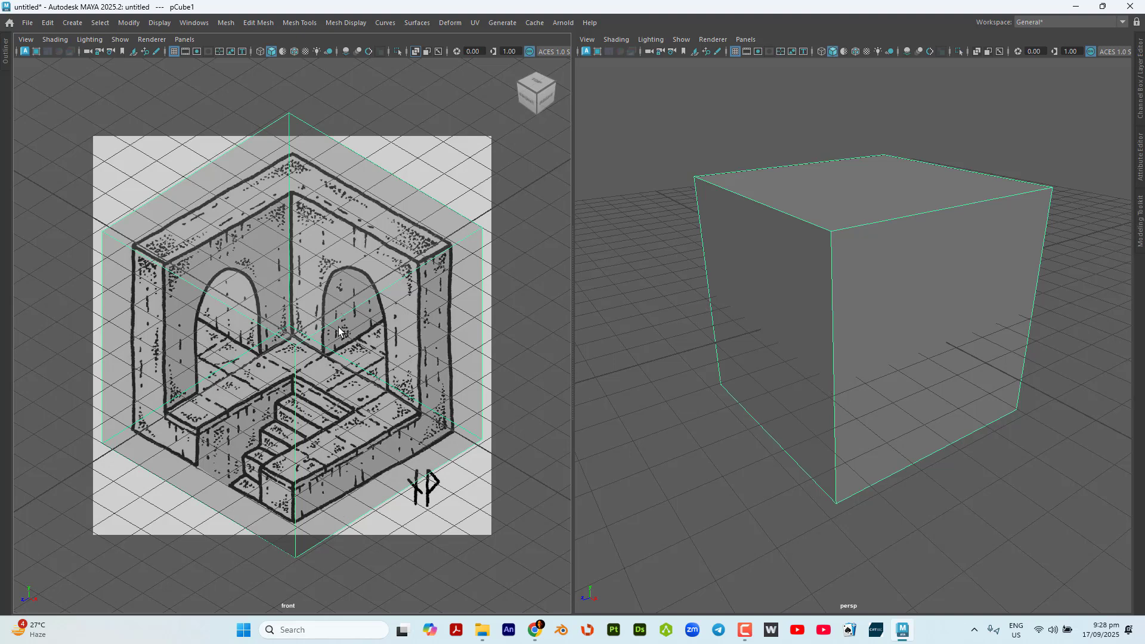
Switch the perspective viewport to the orthographic side camera
{"action": "scroll", "coordinate": [338, 332], "scroll_direction": "down", "scroll_amount": 4}
{"action": "scroll", "coordinate": [343, 333], "scroll_direction": "up", "scroll_amount": 1}
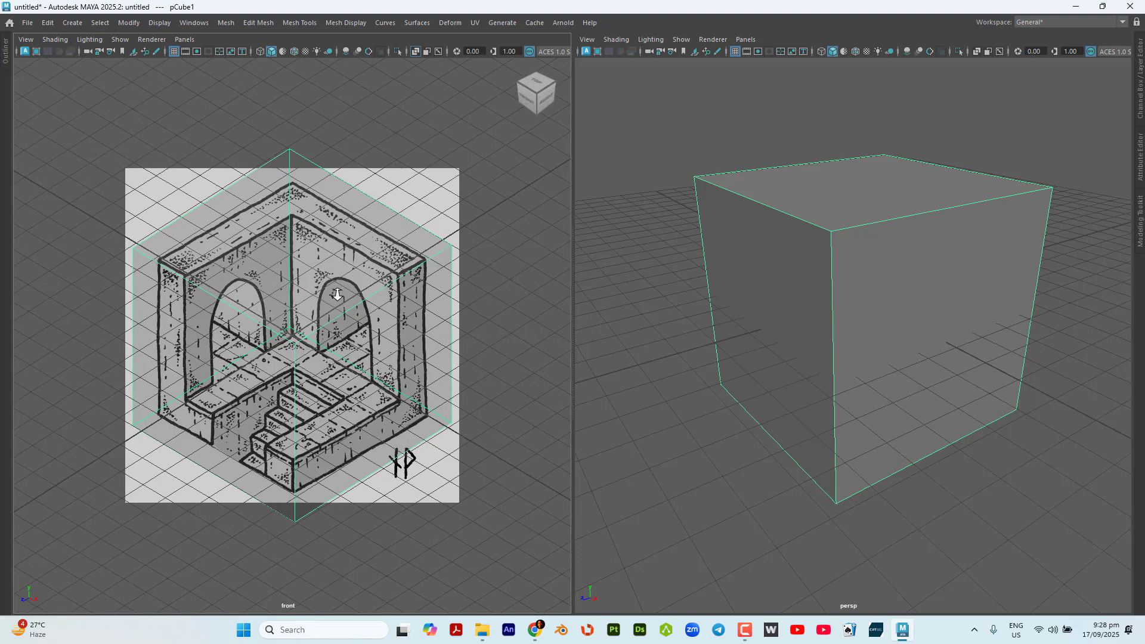
{"action": "scroll", "coordinate": [346, 333], "scroll_direction": "down", "scroll_amount": 1}
{"action": "scroll", "coordinate": [347, 334], "scroll_direction": "up", "scroll_amount": 2}
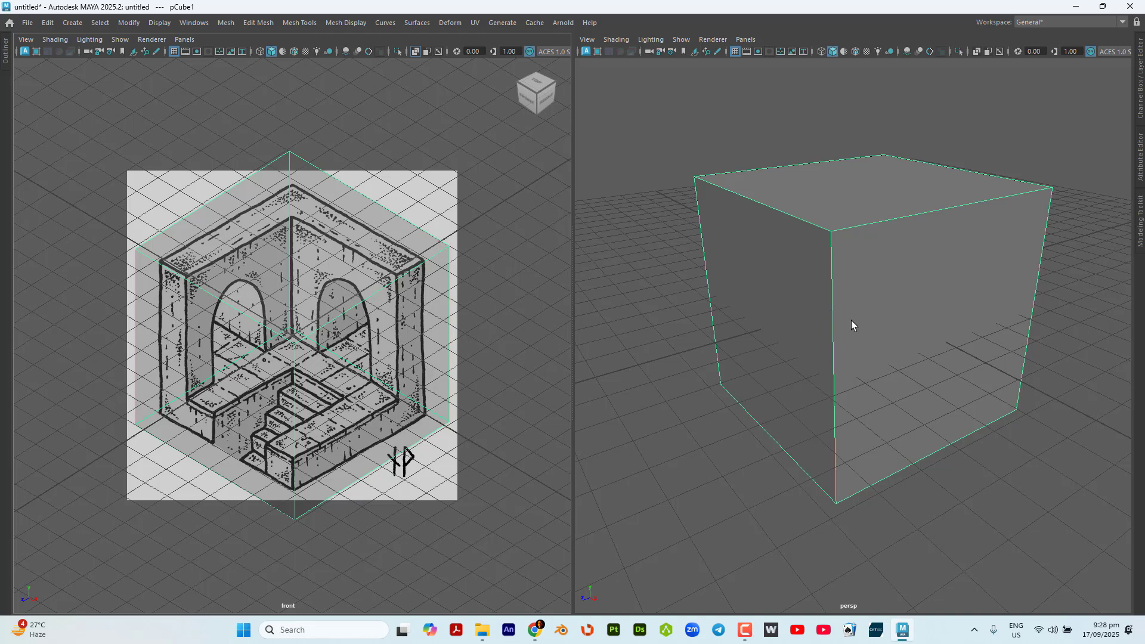
{"action": "scroll", "coordinate": [823, 299], "scroll_direction": "down", "scroll_amount": 3}
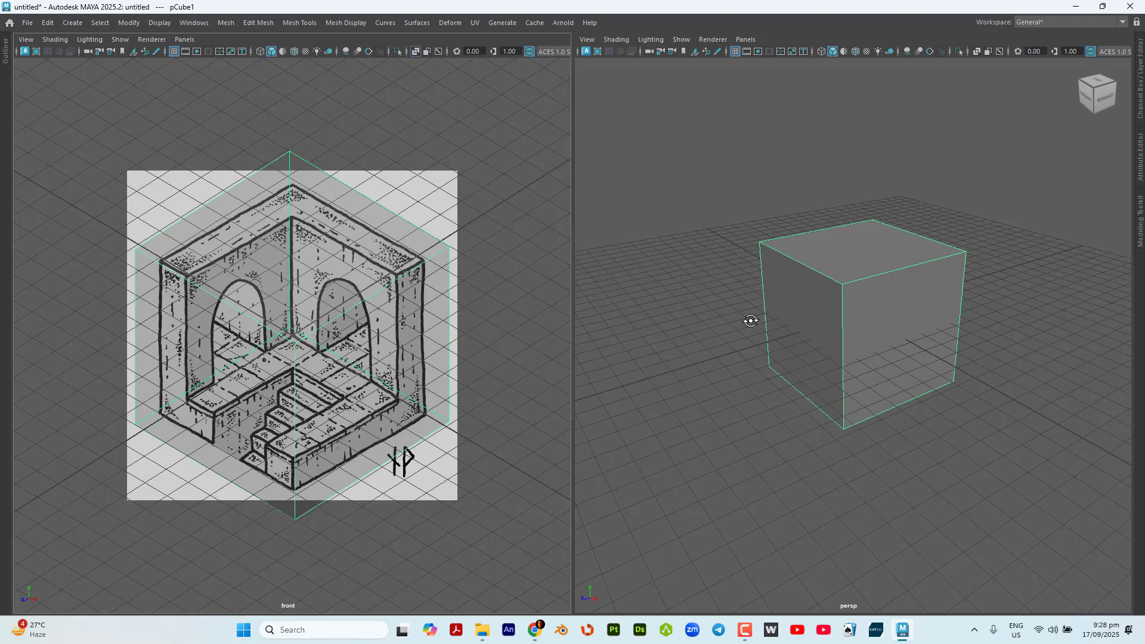
{"action": "mouse_move", "coordinate": [749, 320]}
{"action": "left_mouse_down", "text": "alt"}
{"action": "mouse_move", "coordinate": [757, 309]}
{"action": "mouse_move", "coordinate": [746, 317]}
{"action": "left_mouse_up", "text": "alt"}
{"action": "left_click", "coordinate": [838, 291]}
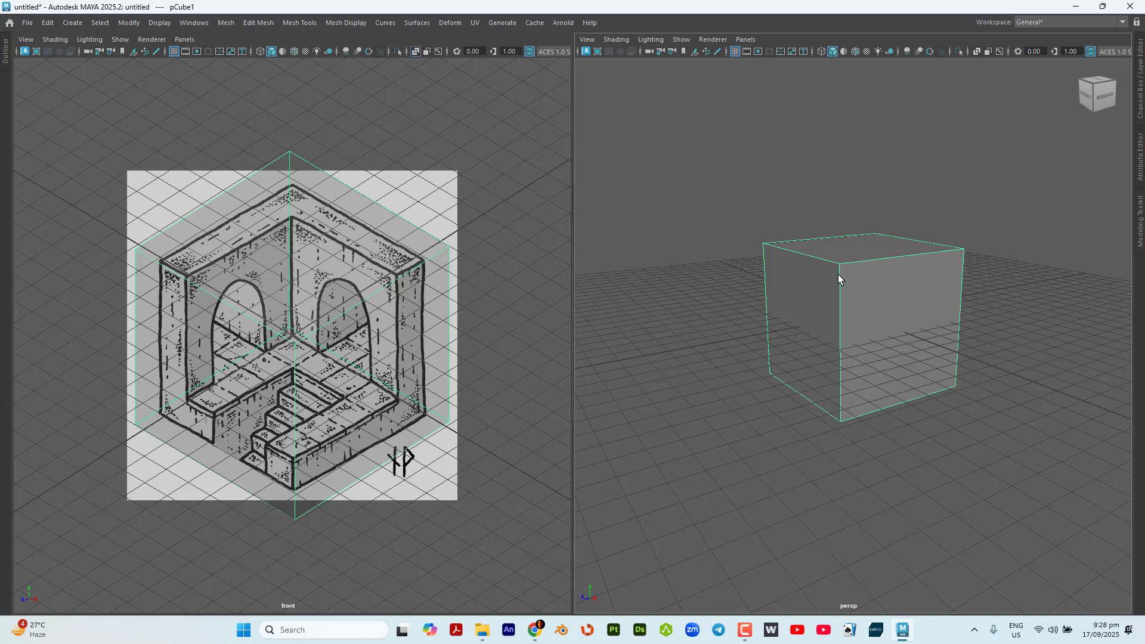
{"action": "left_click", "coordinate": [748, 42]}
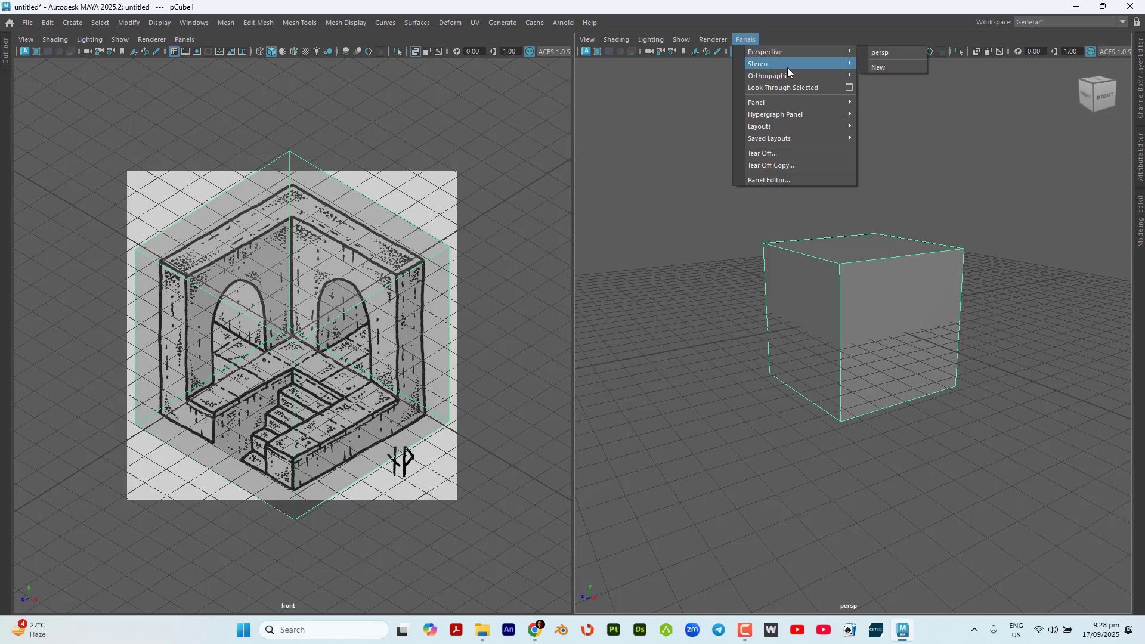
{"action": "mouse_move", "coordinate": [793, 76]}
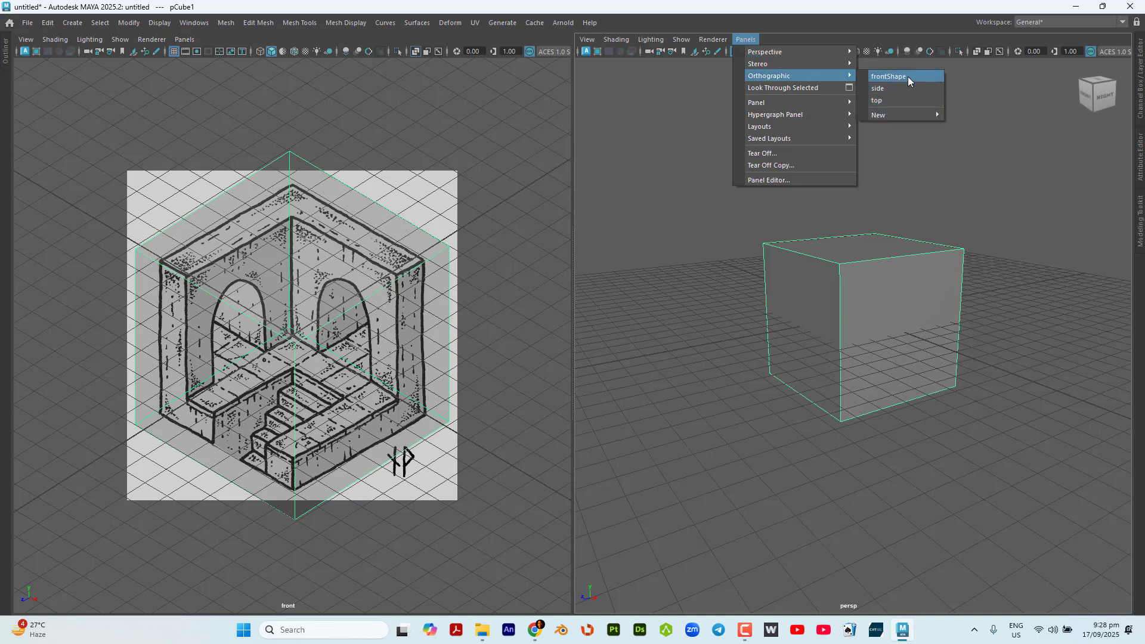
{"action": "left_click", "coordinate": [908, 79]}
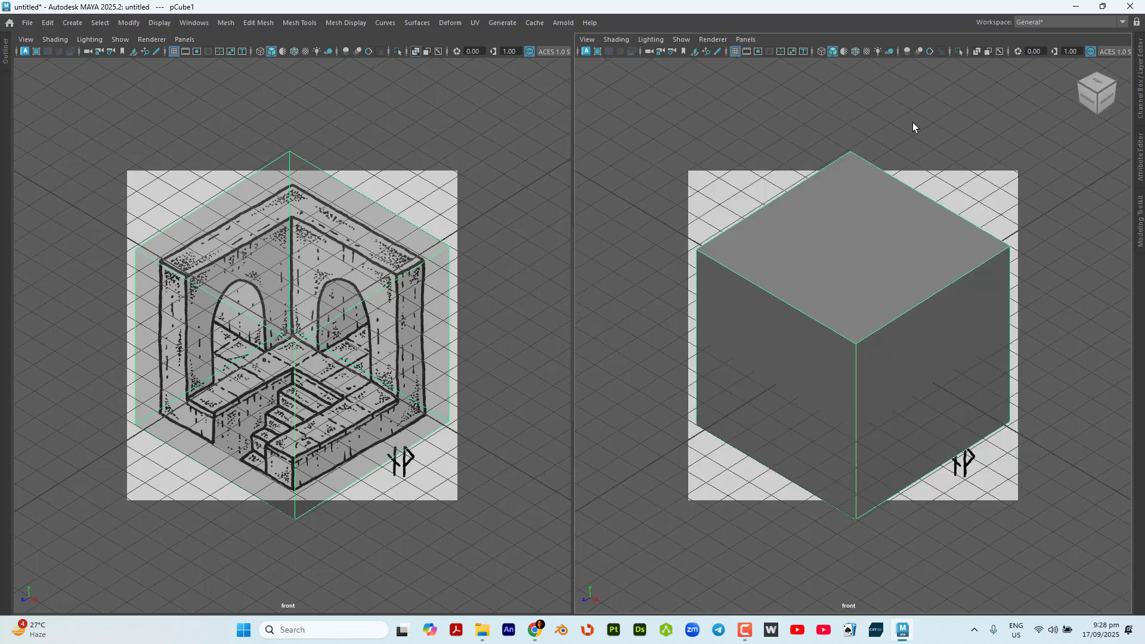
{"action": "left_click", "coordinate": [745, 39]}
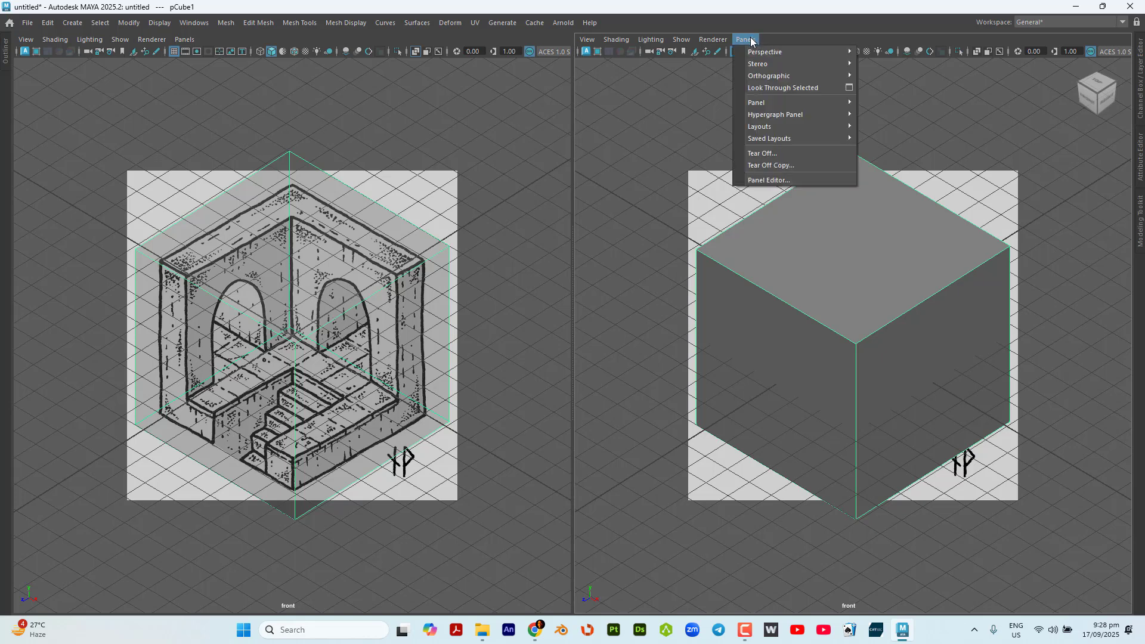
{"action": "mouse_move", "coordinate": [766, 76]}
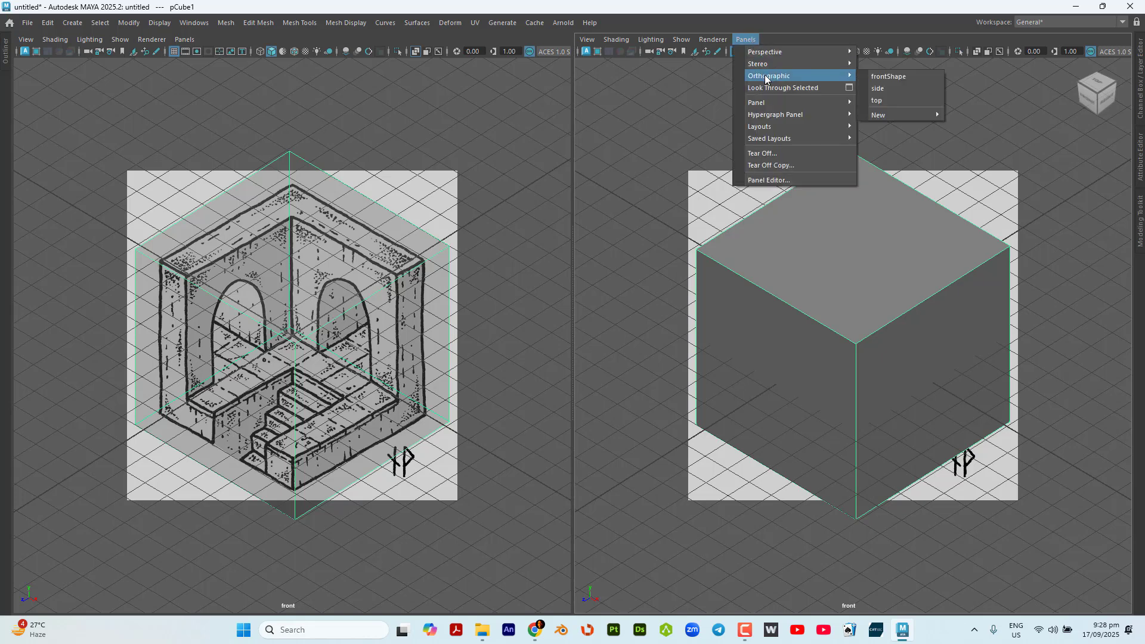
{"action": "left_click", "coordinate": [886, 90]}
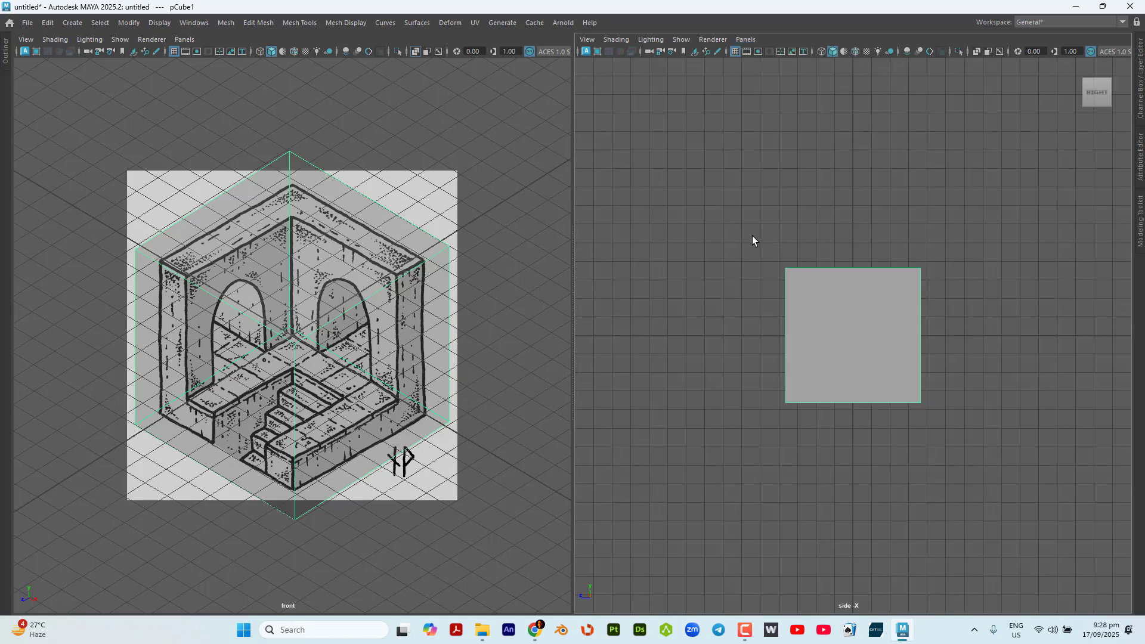
Turn on X-Ray in the side view and set its display to wireframe
{"action": "left_click_drag", "start_coordinate": [753, 235], "coordinate": [954, 410]}
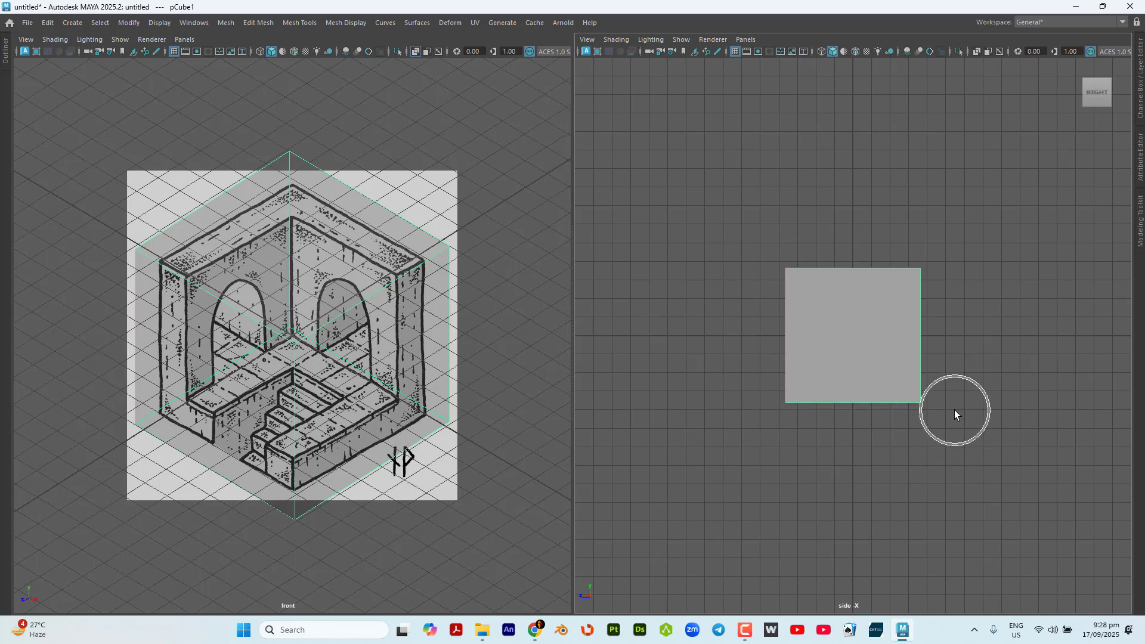
{"action": "left_click", "coordinate": [978, 52]}
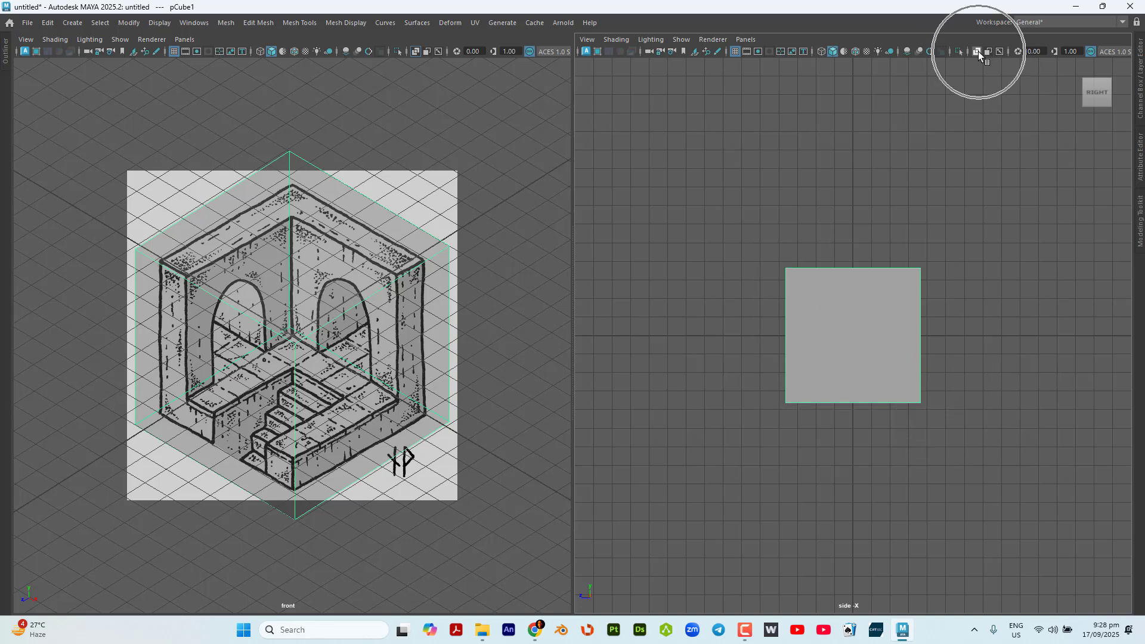
{"action": "left_click", "coordinate": [978, 52]}
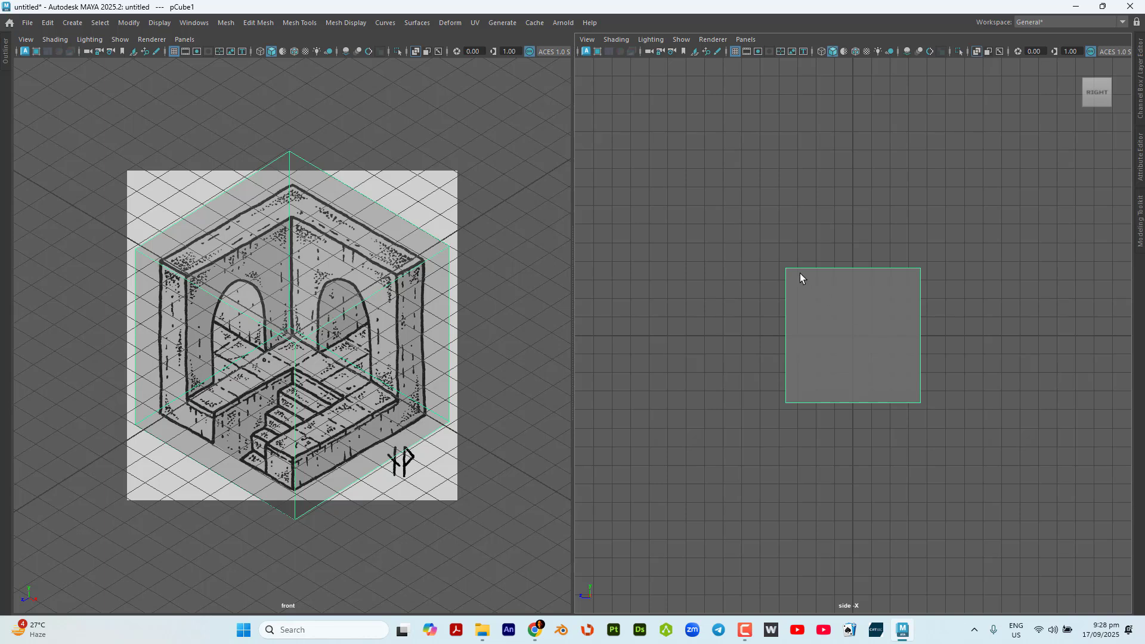
{"action": "scroll", "coordinate": [846, 339], "scroll_direction": "up", "scroll_amount": 1}
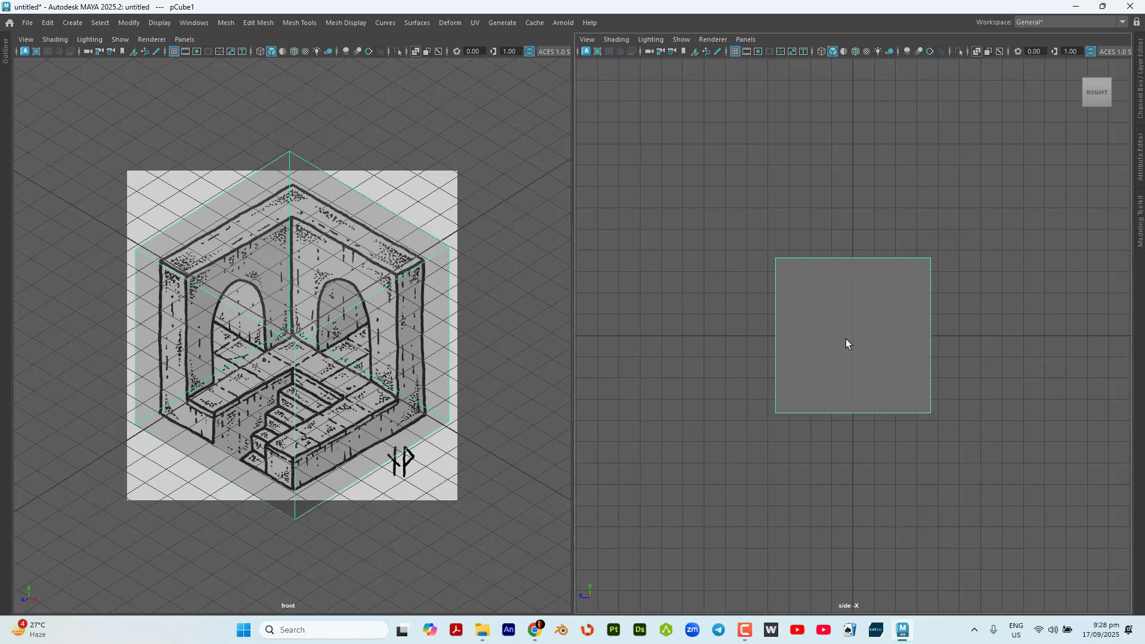
{"action": "left_click", "coordinate": [821, 52]}
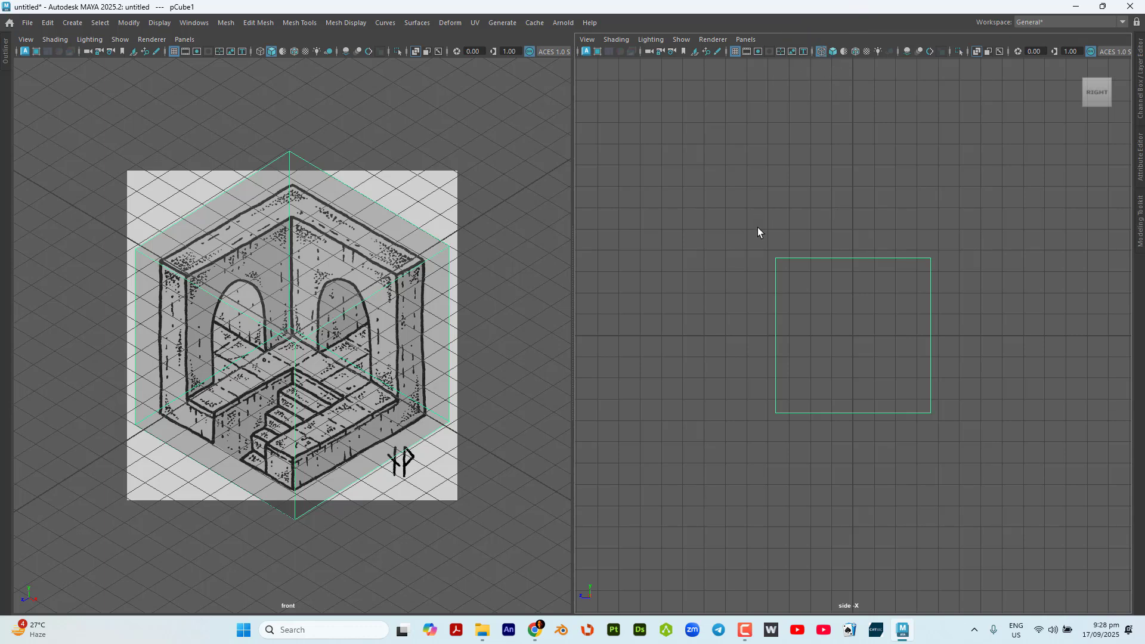
Move the cube up along Y in the side view until its base is close to the grid's horizontal centre line
{"action": "left_click_drag", "start_coordinate": [757, 227], "coordinate": [1007, 439]}
{"action": "key", "text": "w"}
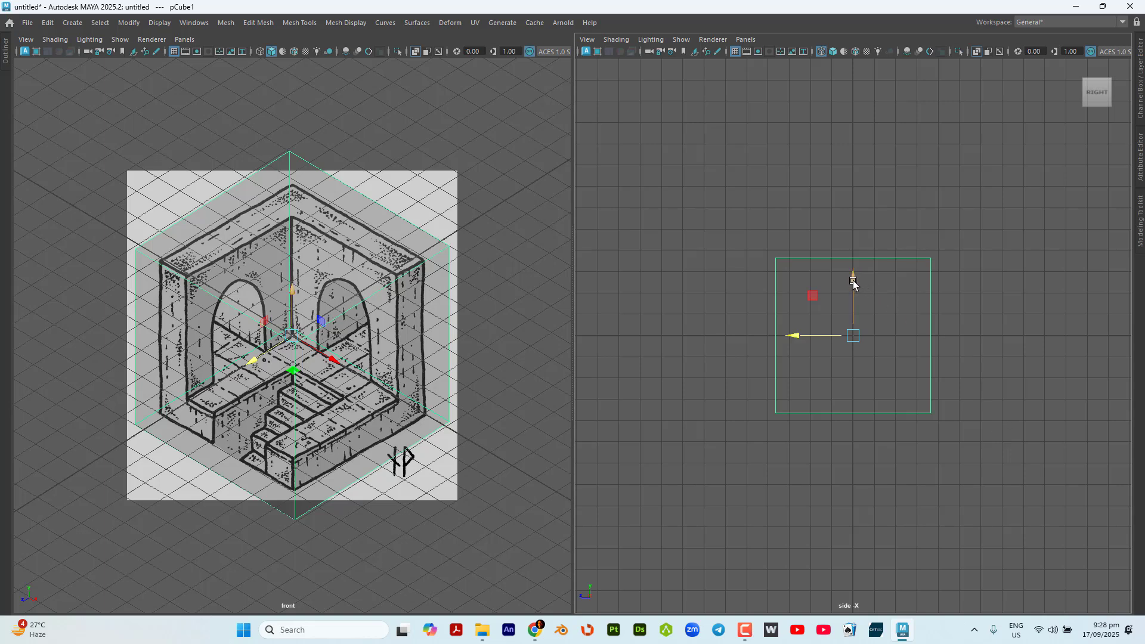
{"action": "left_click_drag", "start_coordinate": [853, 281], "coordinate": [863, 224]}
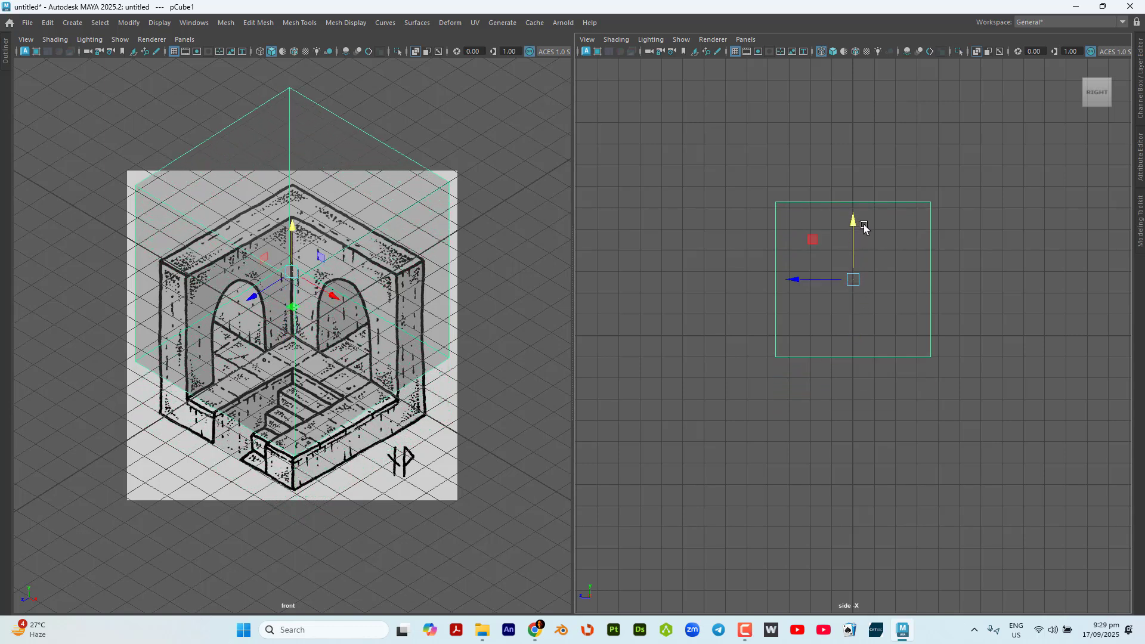
{"action": "key", "text": "ctrl"}
{"action": "key", "text": "ctrl"}
{"action": "key", "text": "ctrl"}
{"action": "key", "text": "ctrl"}
{"action": "key", "text": "ctrl"}
{"action": "key", "text": "ctrl"}
{"action": "key", "text": "ctrl"}
{"action": "key", "text": "ctrl"}
{"action": "left_click_drag", "start_coordinate": [854, 227], "coordinate": [866, 209]}
Nudge the cube slightly upward so its bottom edge rests on the grid's horizontal centre line
{"action": "scroll", "coordinate": [859, 370], "scroll_direction": "up", "scroll_amount": 8}
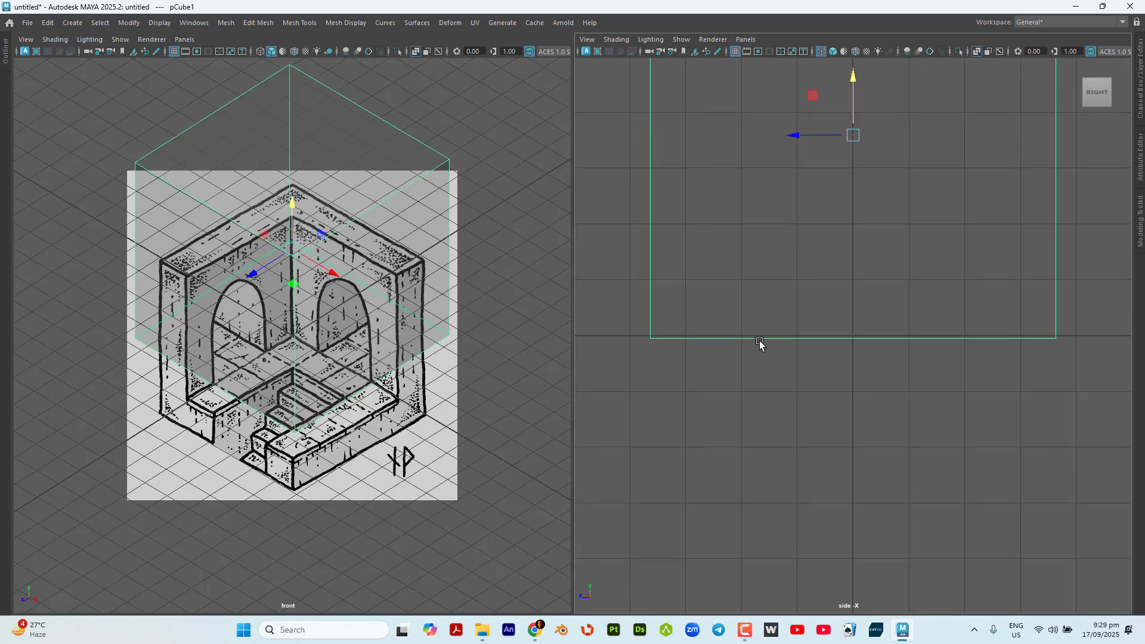
{"action": "scroll", "coordinate": [751, 365], "scroll_direction": "down", "scroll_amount": 5}
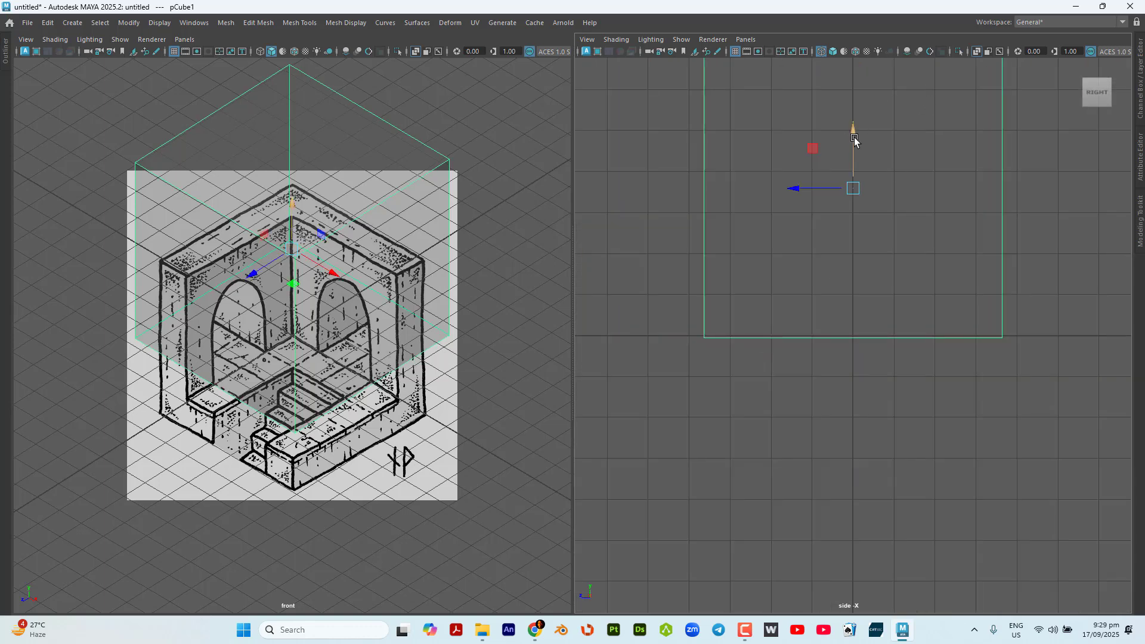
{"action": "left_click_drag", "start_coordinate": [853, 137], "coordinate": [858, 139]}
{"action": "scroll", "coordinate": [997, 347], "scroll_direction": "up", "scroll_amount": 2}
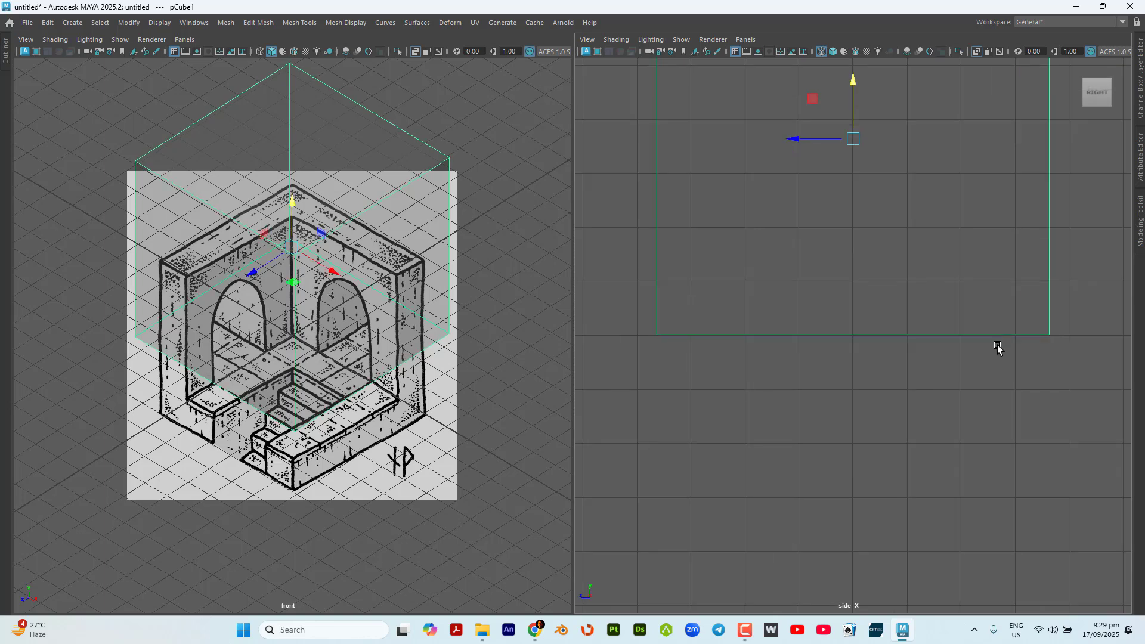
{"action": "scroll", "coordinate": [997, 348], "scroll_direction": "down", "scroll_amount": 5}
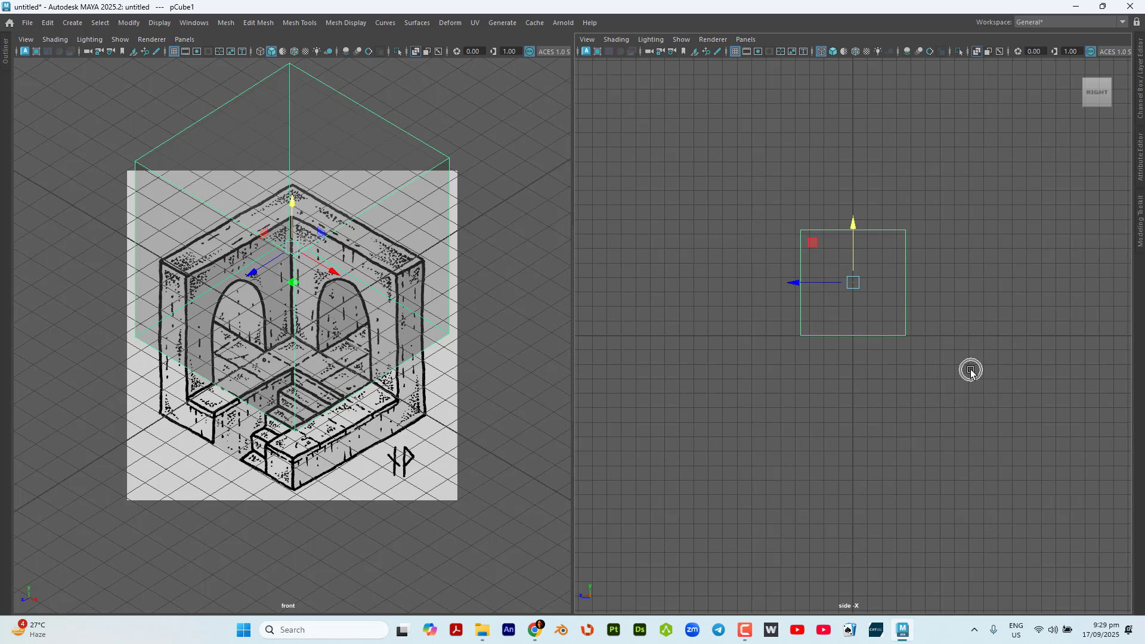
Shift the front camera view so the raised cube's lowest corner meets the lowest corner of the room drawing
{"action": "key", "text": "ctrl"}
{"action": "key", "text": "ctrl"}
{"action": "key", "text": "ctrl"}
{"action": "key", "text": "ctrl"}
{"action": "key", "text": "ctrl"}
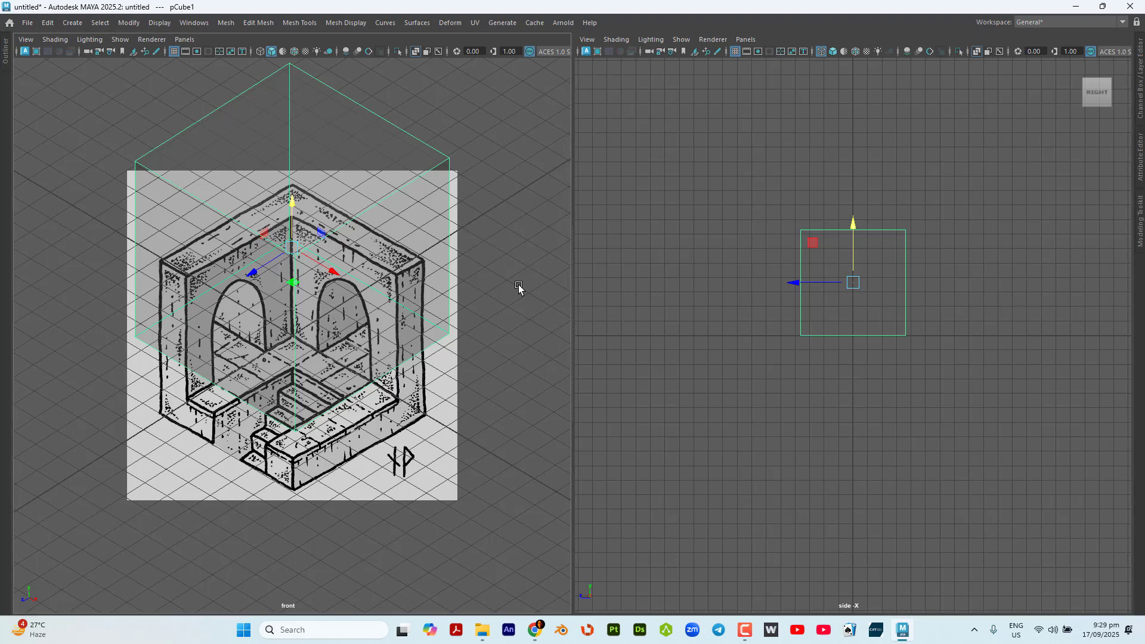
{"action": "left_click_drag", "start_coordinate": [517, 284], "coordinate": [516, 344], "text": "alt"}
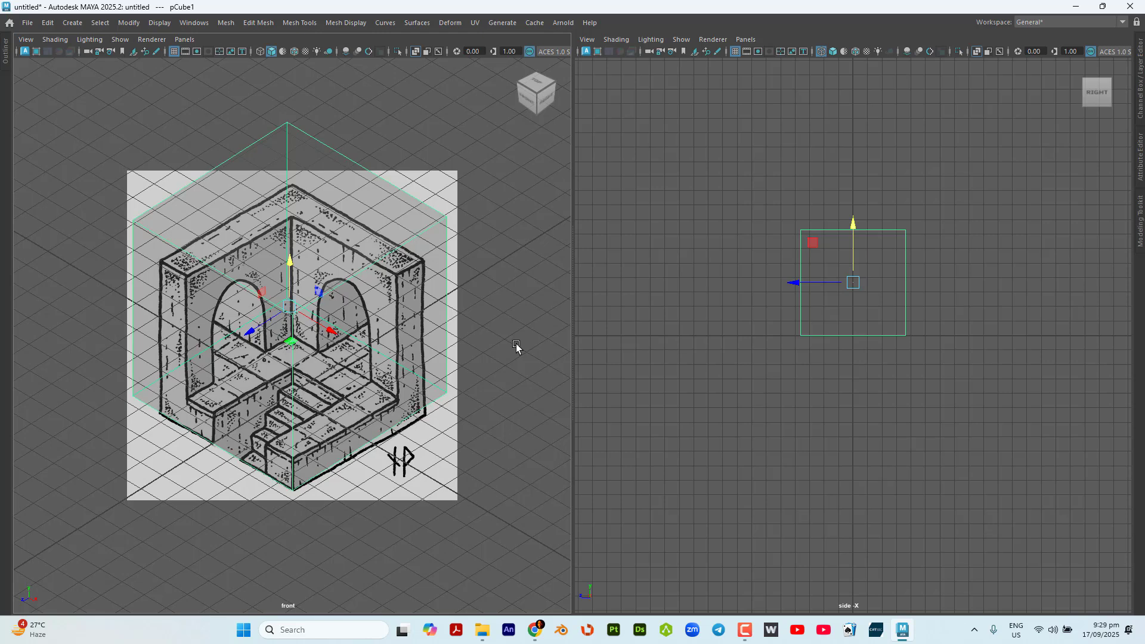
{"action": "scroll", "coordinate": [496, 442], "scroll_direction": "up", "scroll_amount": 3}
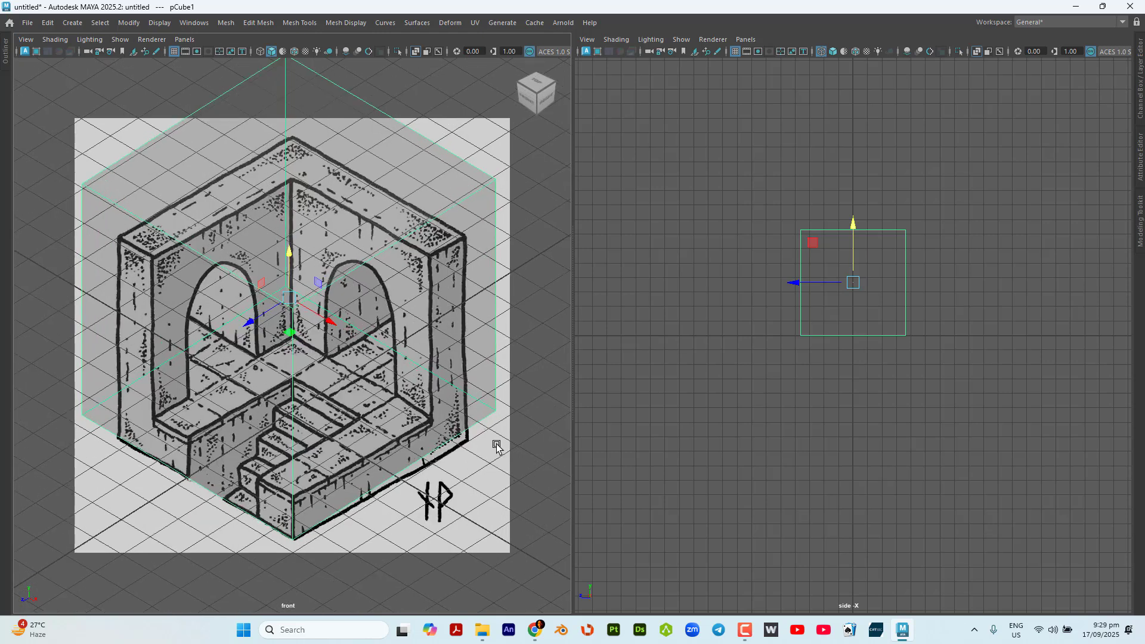
Refine the front camera's tumble and pan so the cube's central vertical edge and lower edges follow the drawing
{"action": "left_click", "coordinate": [472, 450]}
{"action": "left_click", "coordinate": [472, 449]}
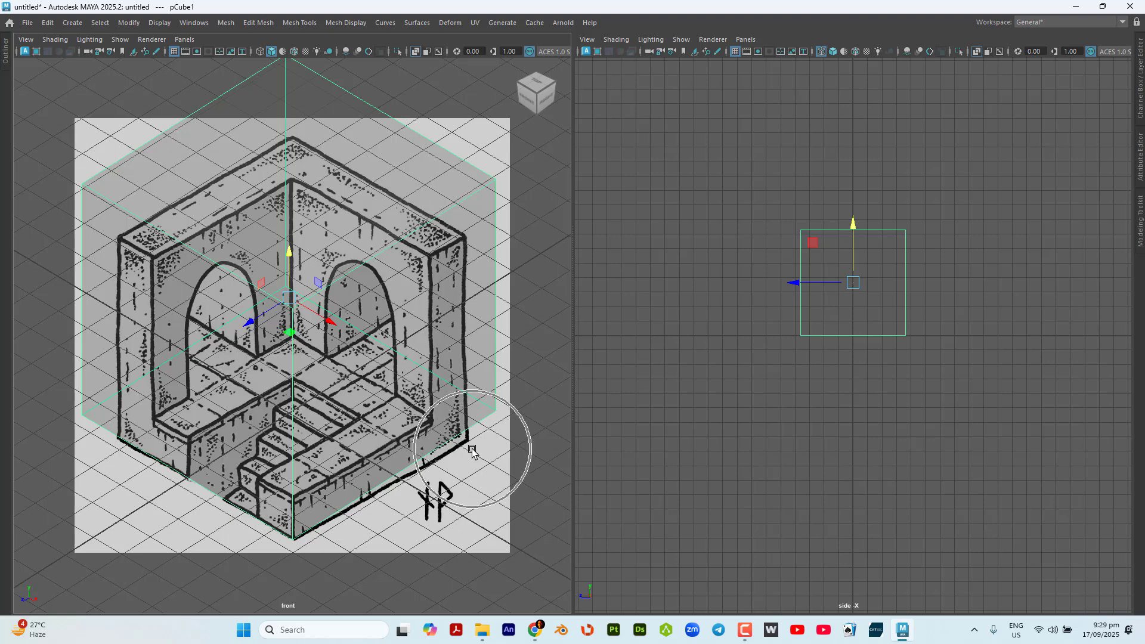
{"action": "left_click", "coordinate": [472, 449]}
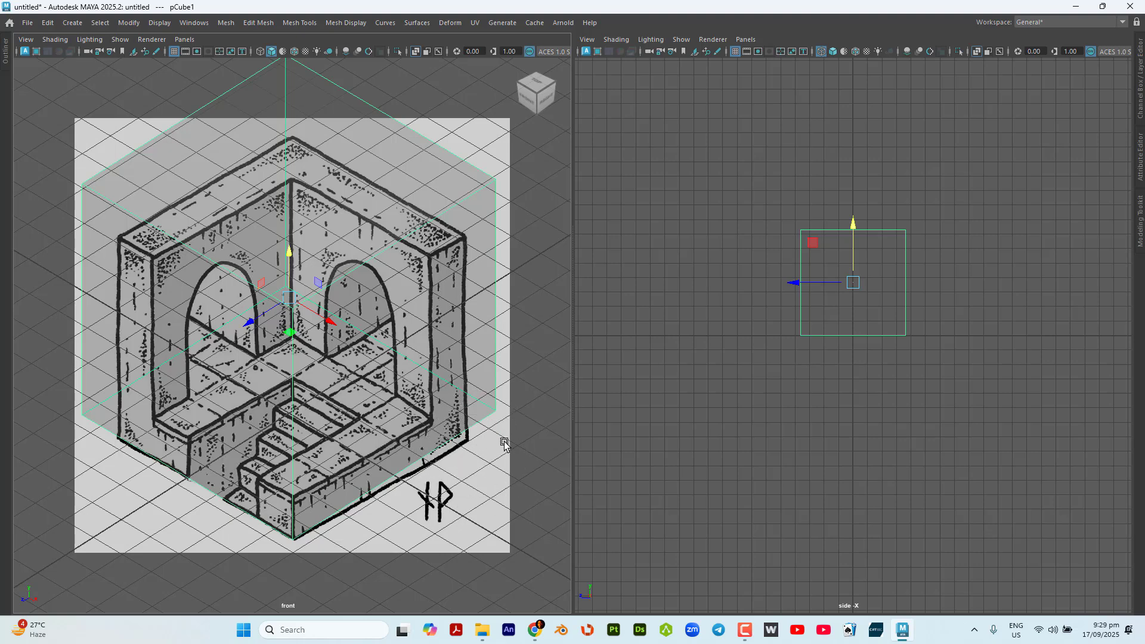
{"action": "left_click_drag", "start_coordinate": [531, 420], "coordinate": [528, 418], "text": "alt"}
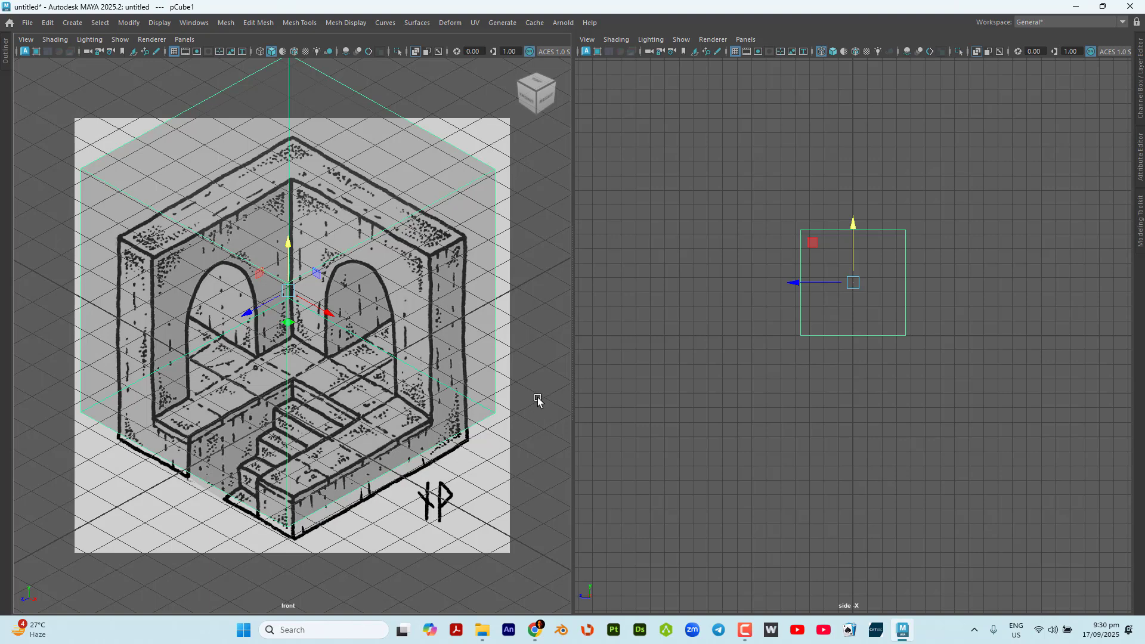
{"action": "middle_click_drag", "start_coordinate": [536, 395], "coordinate": [543, 404]}
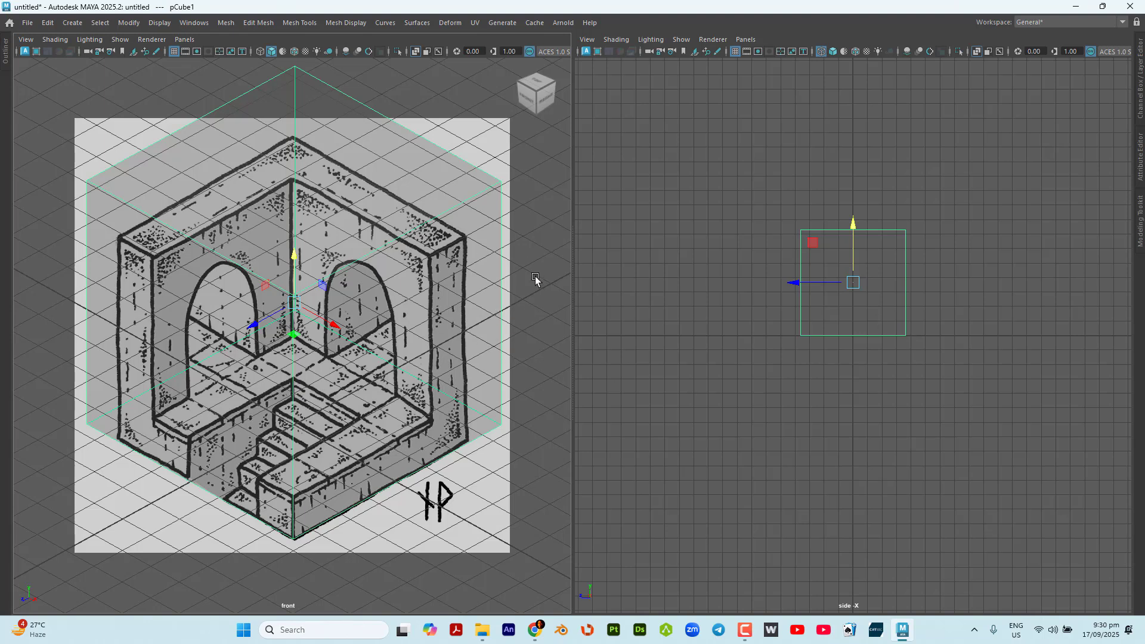
{"action": "key", "text": "ctrl"}
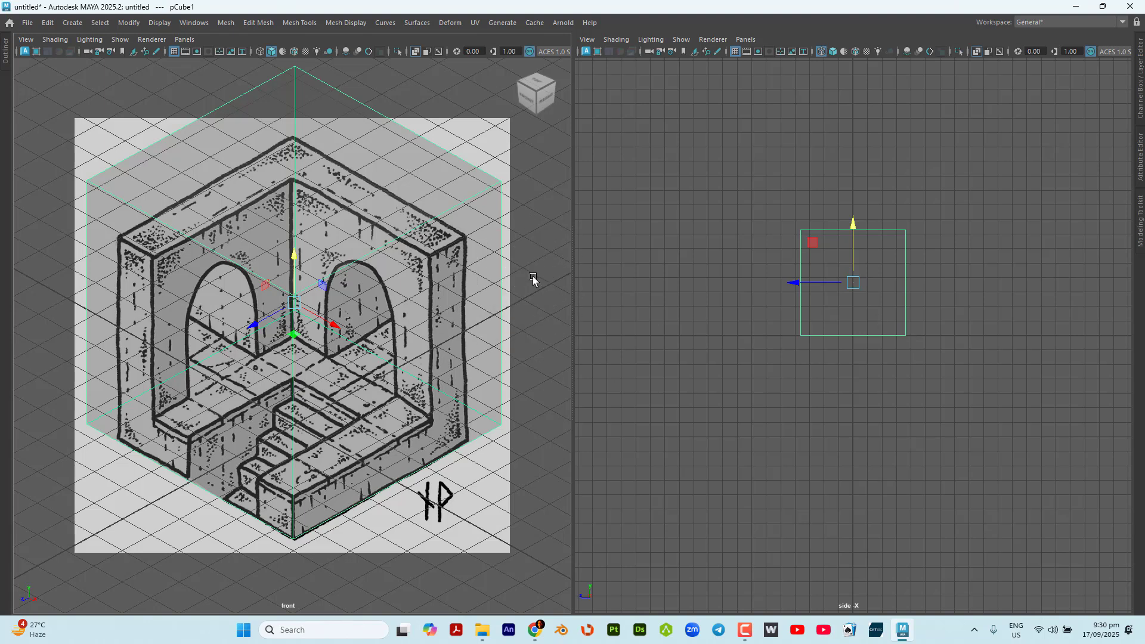